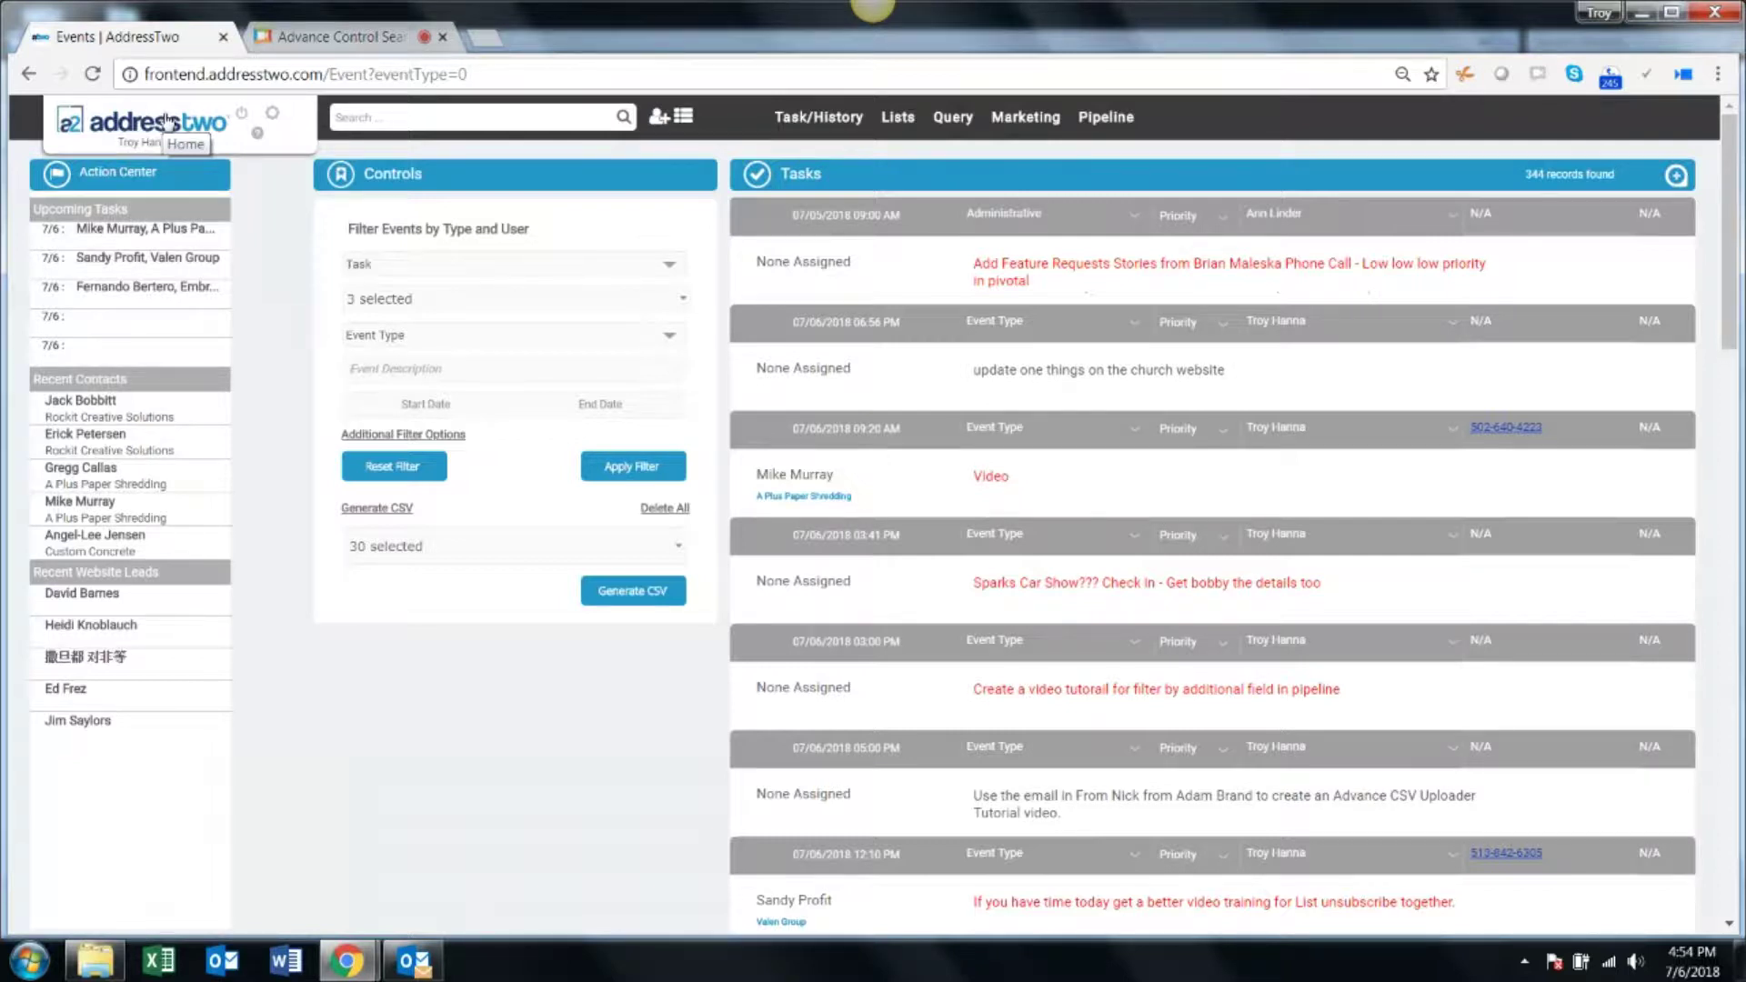
Step: Reset the event filter and keep Task as the sort type
{"action": "mouse_move", "coordinate": [805, 118]}
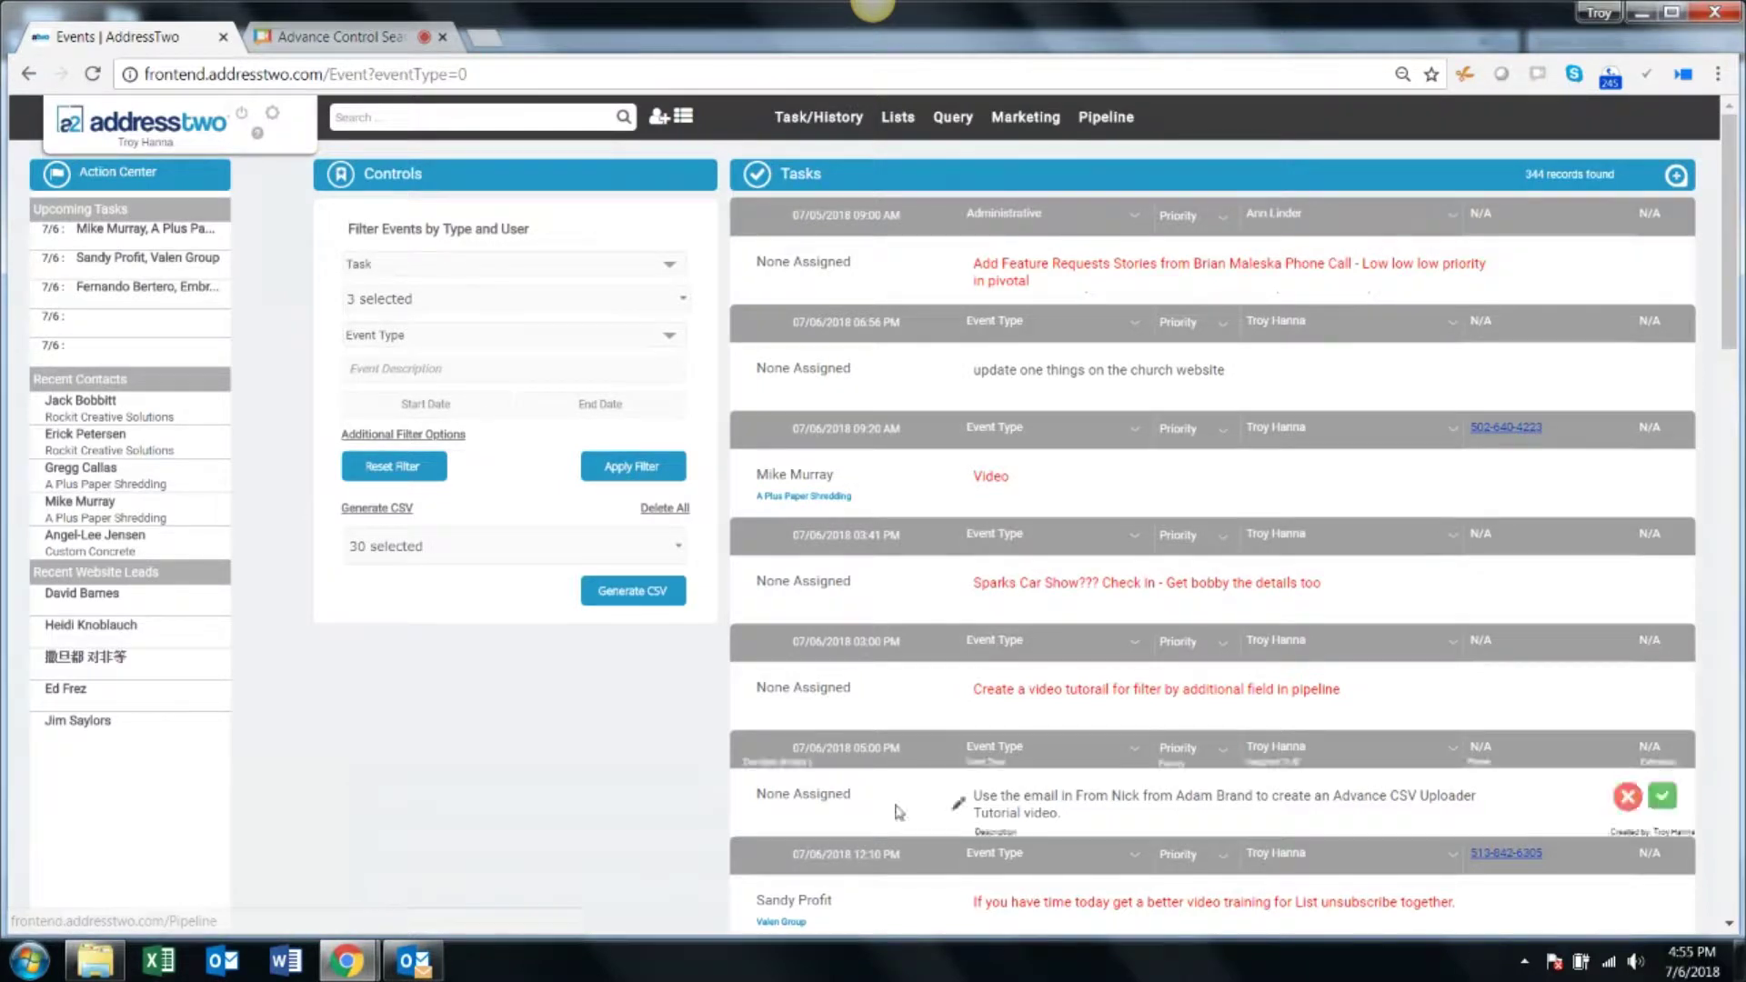
{"action": "left_click", "coordinate": [390, 469]}
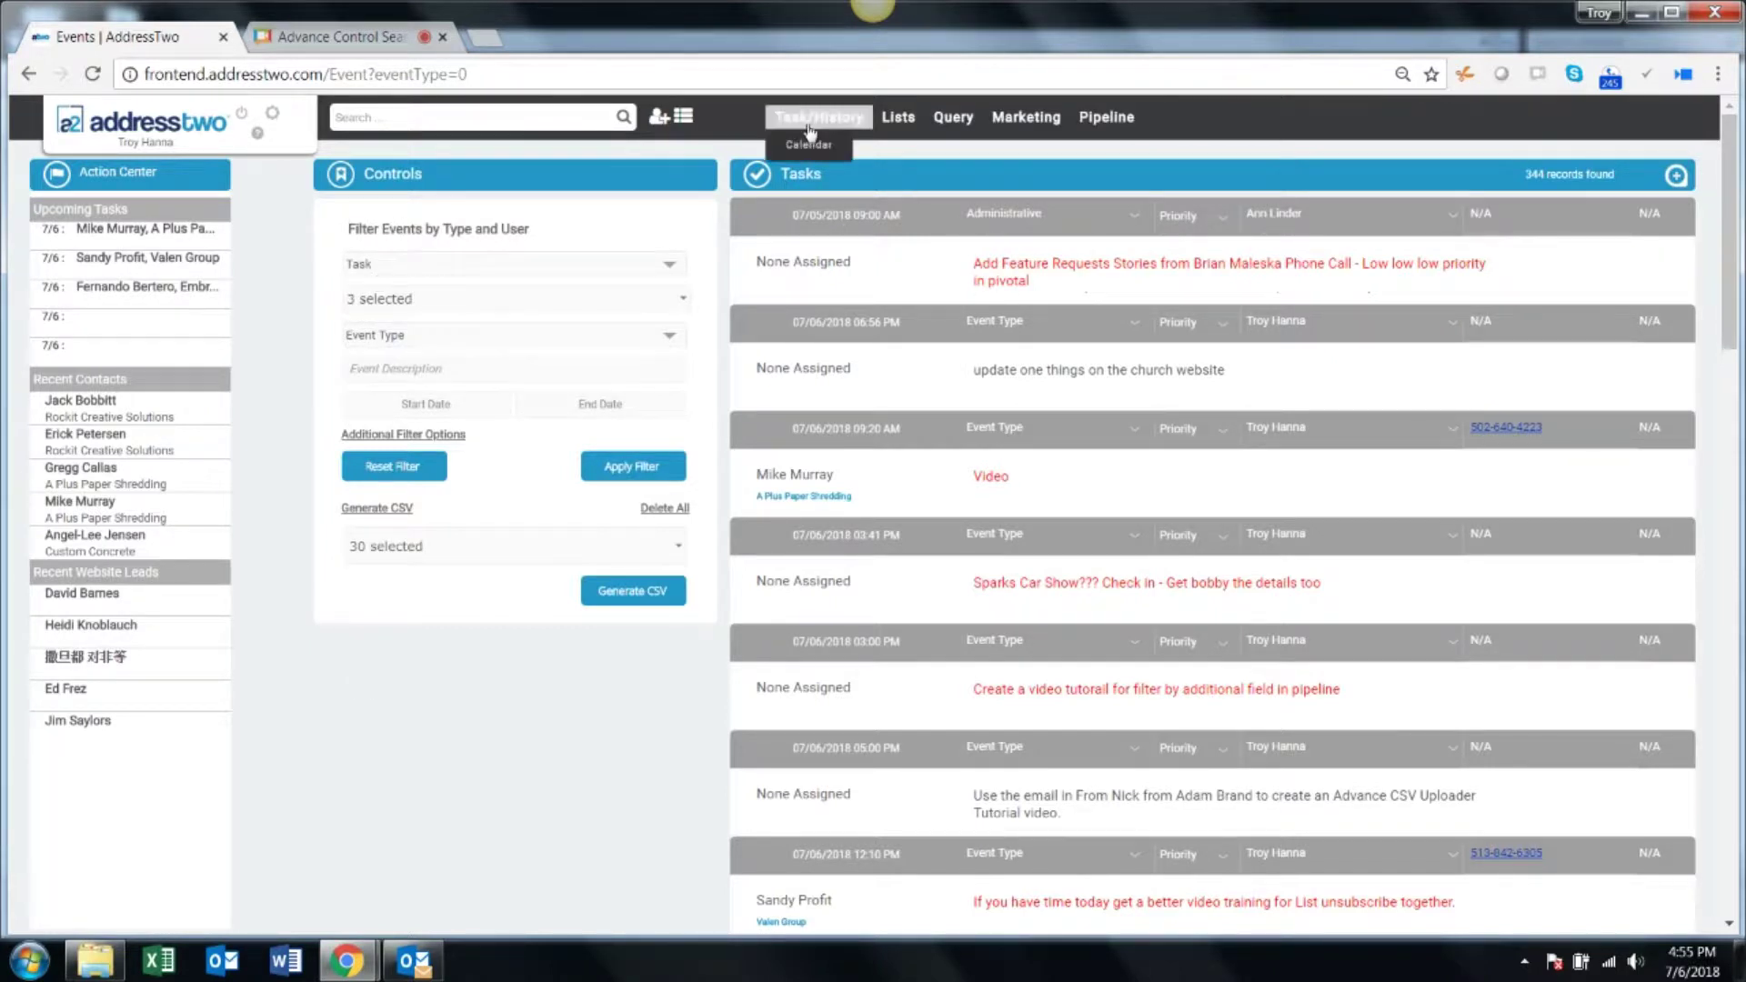
{"action": "left_click", "coordinate": [376, 269]}
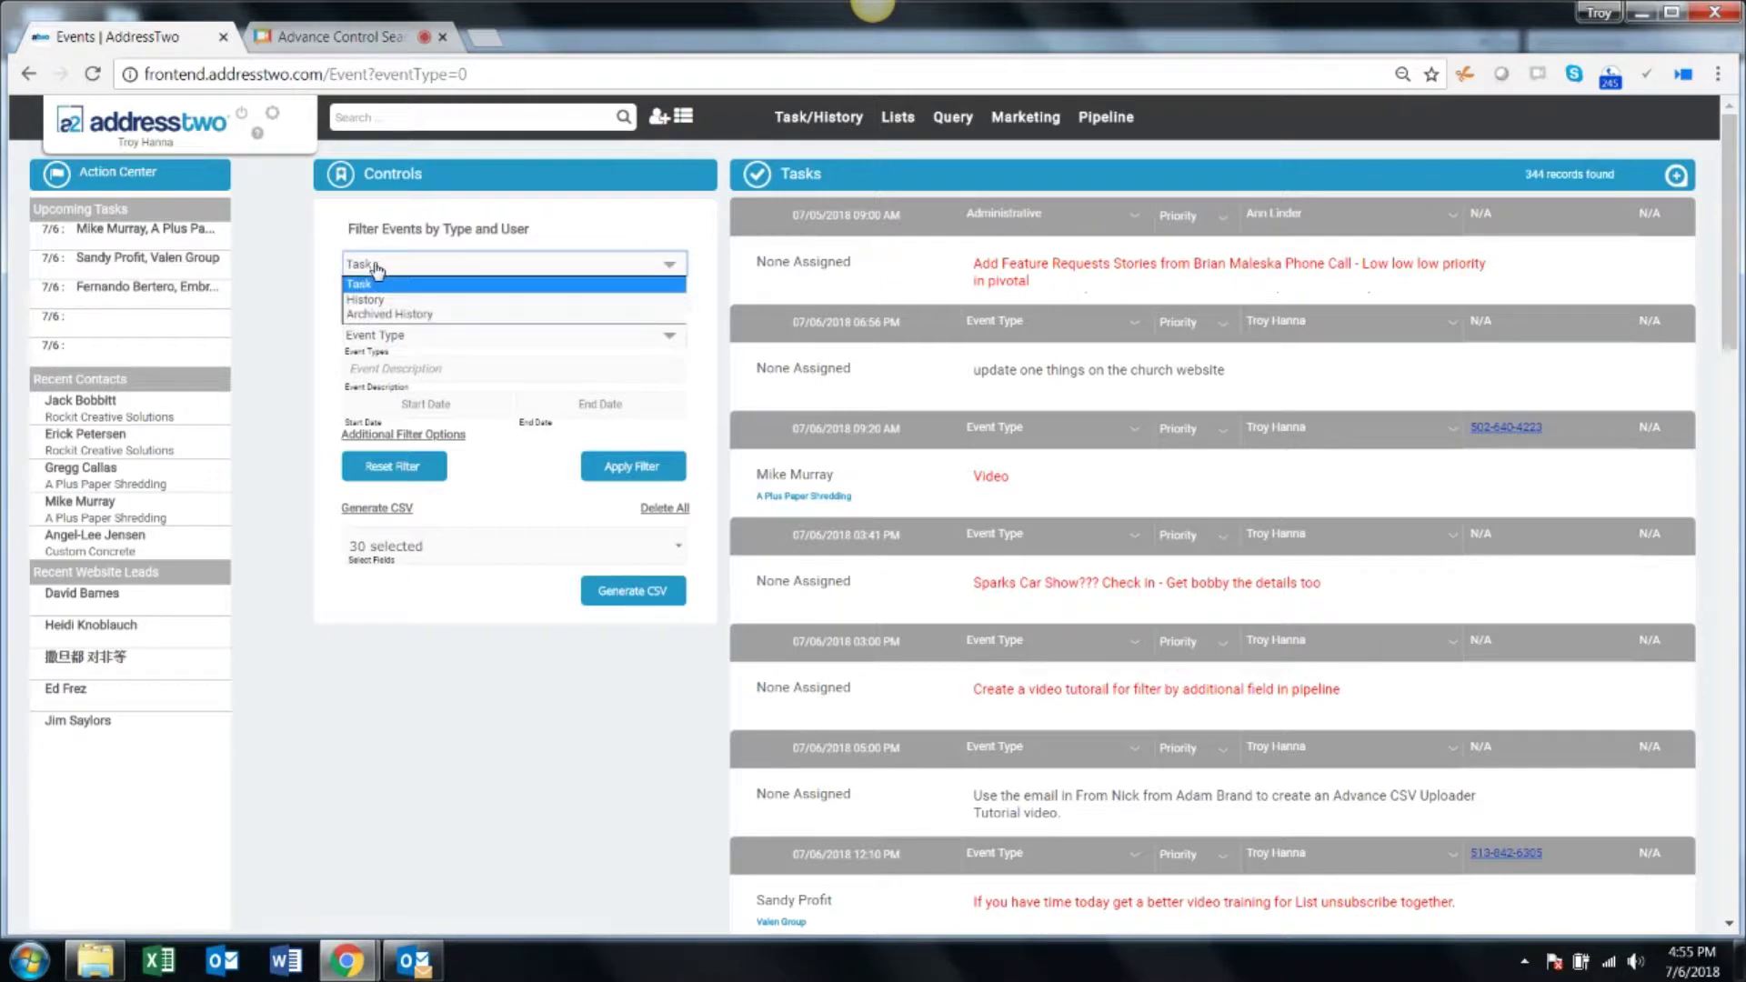
{"action": "left_click", "coordinate": [384, 286]}
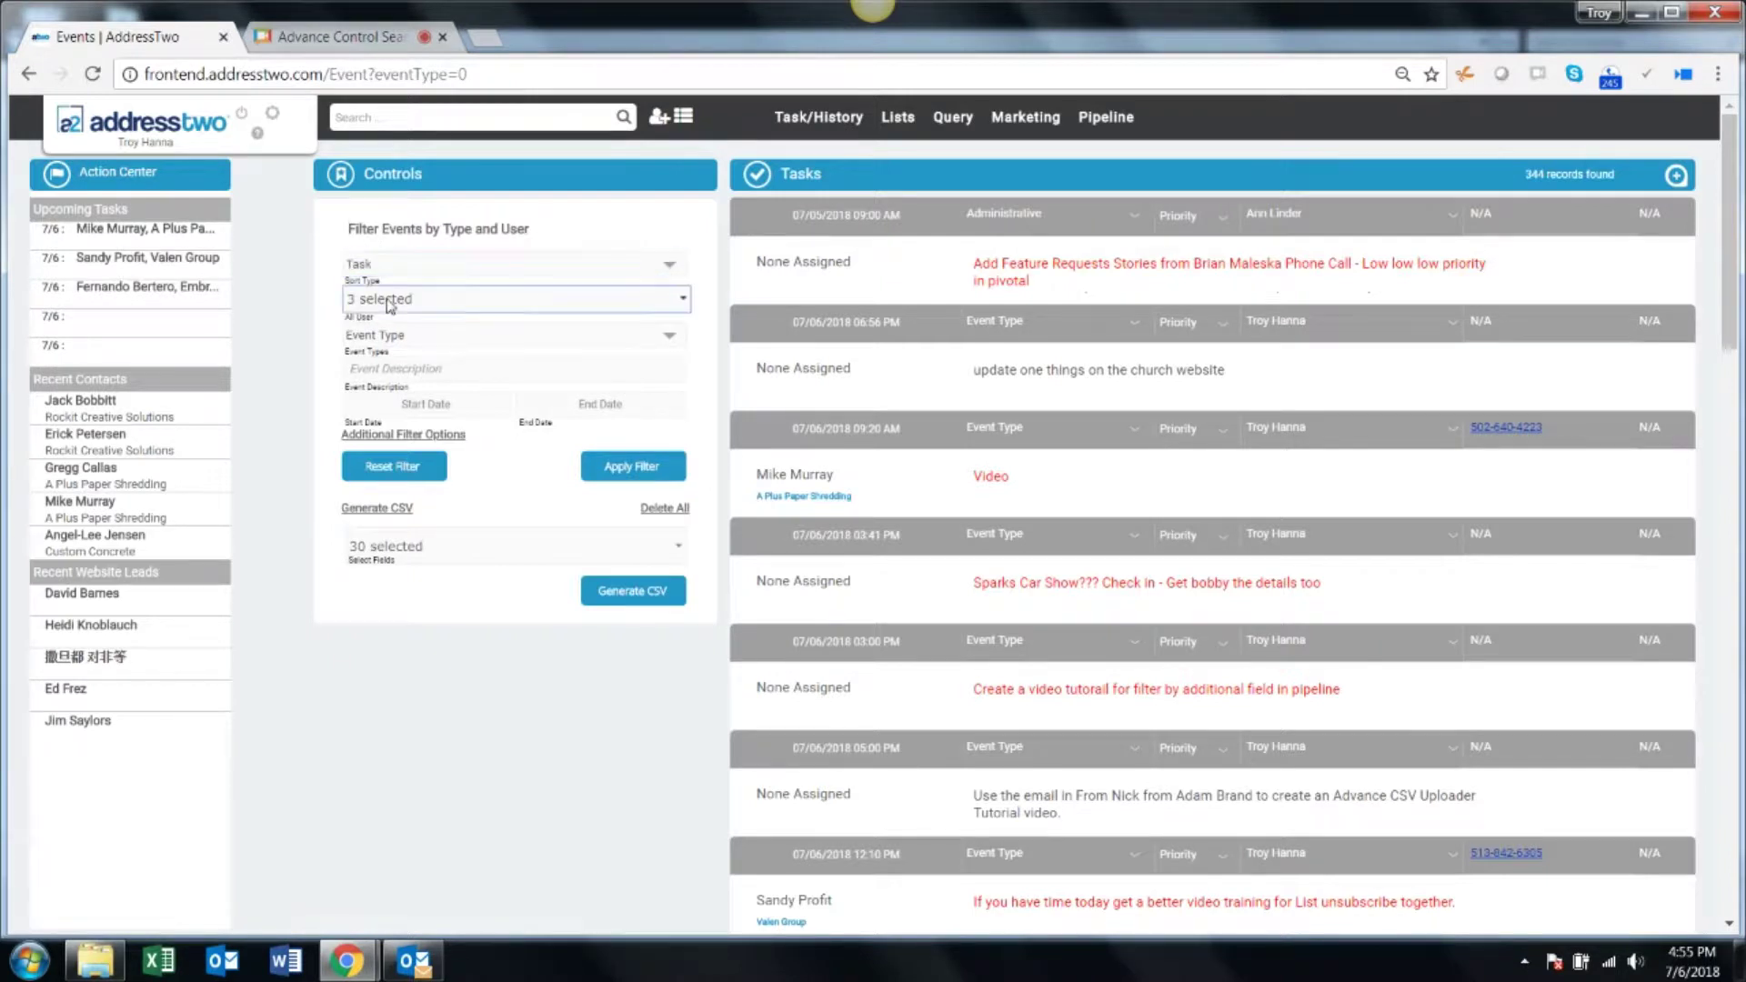
Step: Toggle users in the user filter so that the same three are checked again, and apply the filter to the tasks
{"action": "left_click", "coordinate": [389, 303]}
{"action": "left_click", "coordinate": [357, 433]}
{"action": "scroll", "coordinate": [359, 459], "scroll_direction": "down", "scroll_amount": 2}
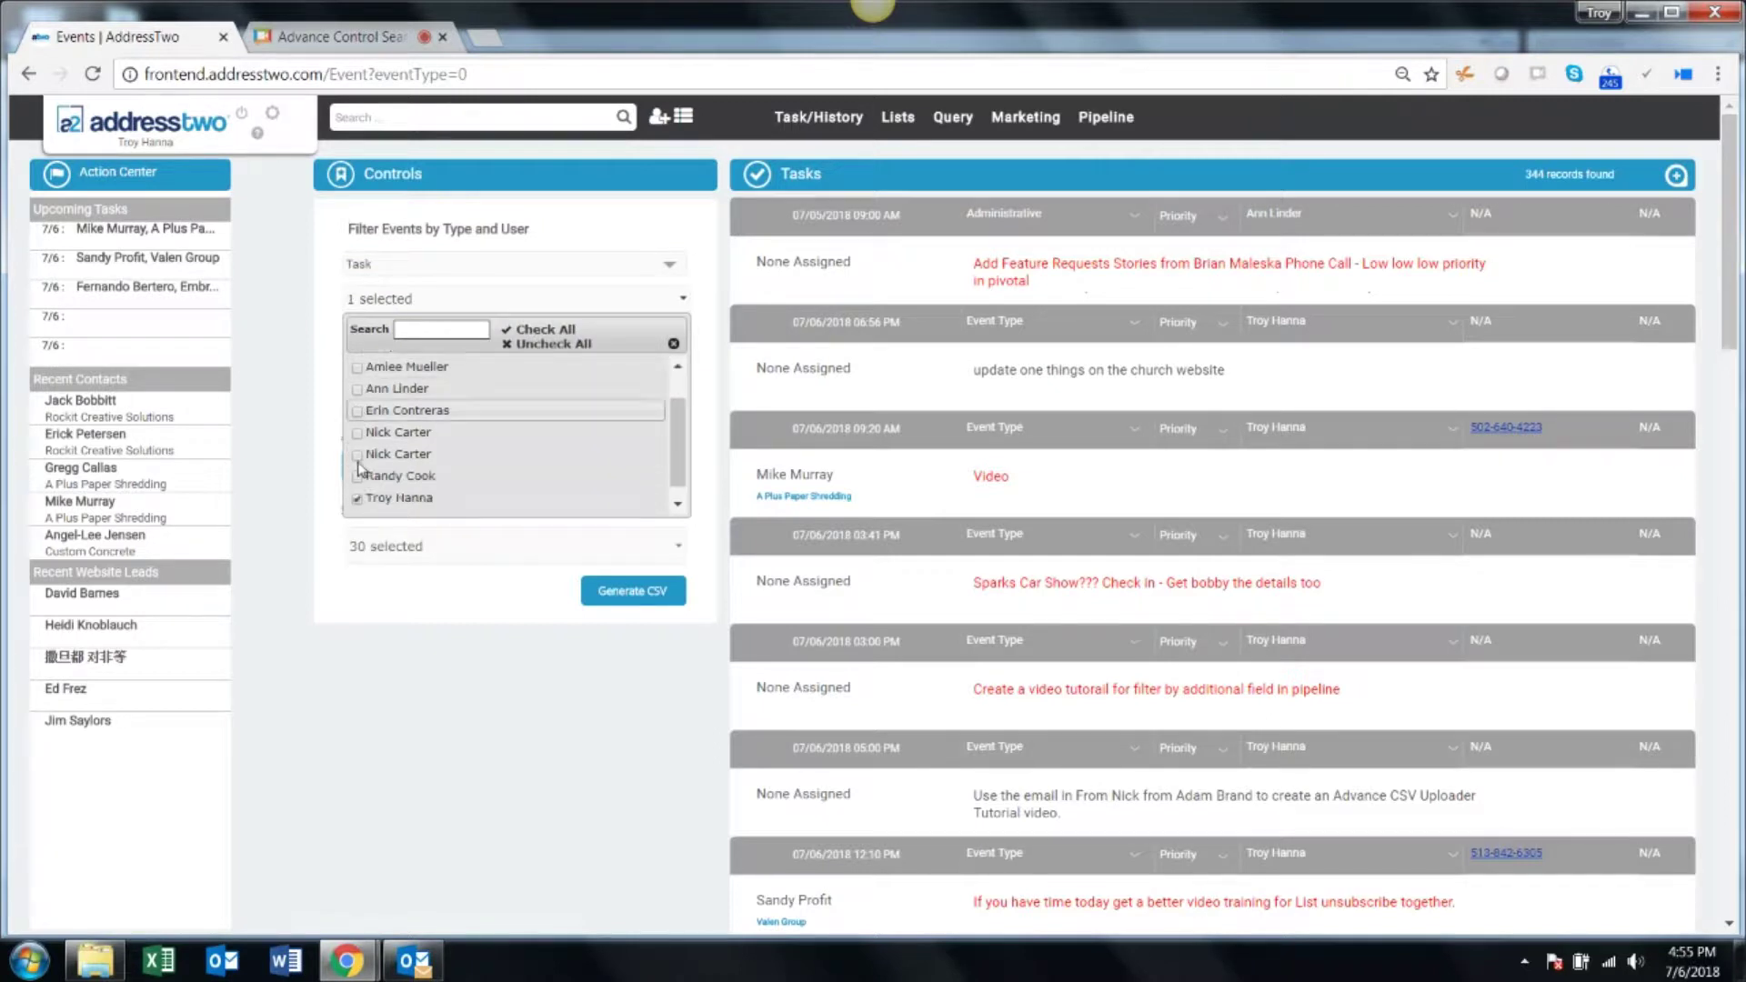
{"action": "left_click", "coordinate": [357, 485]}
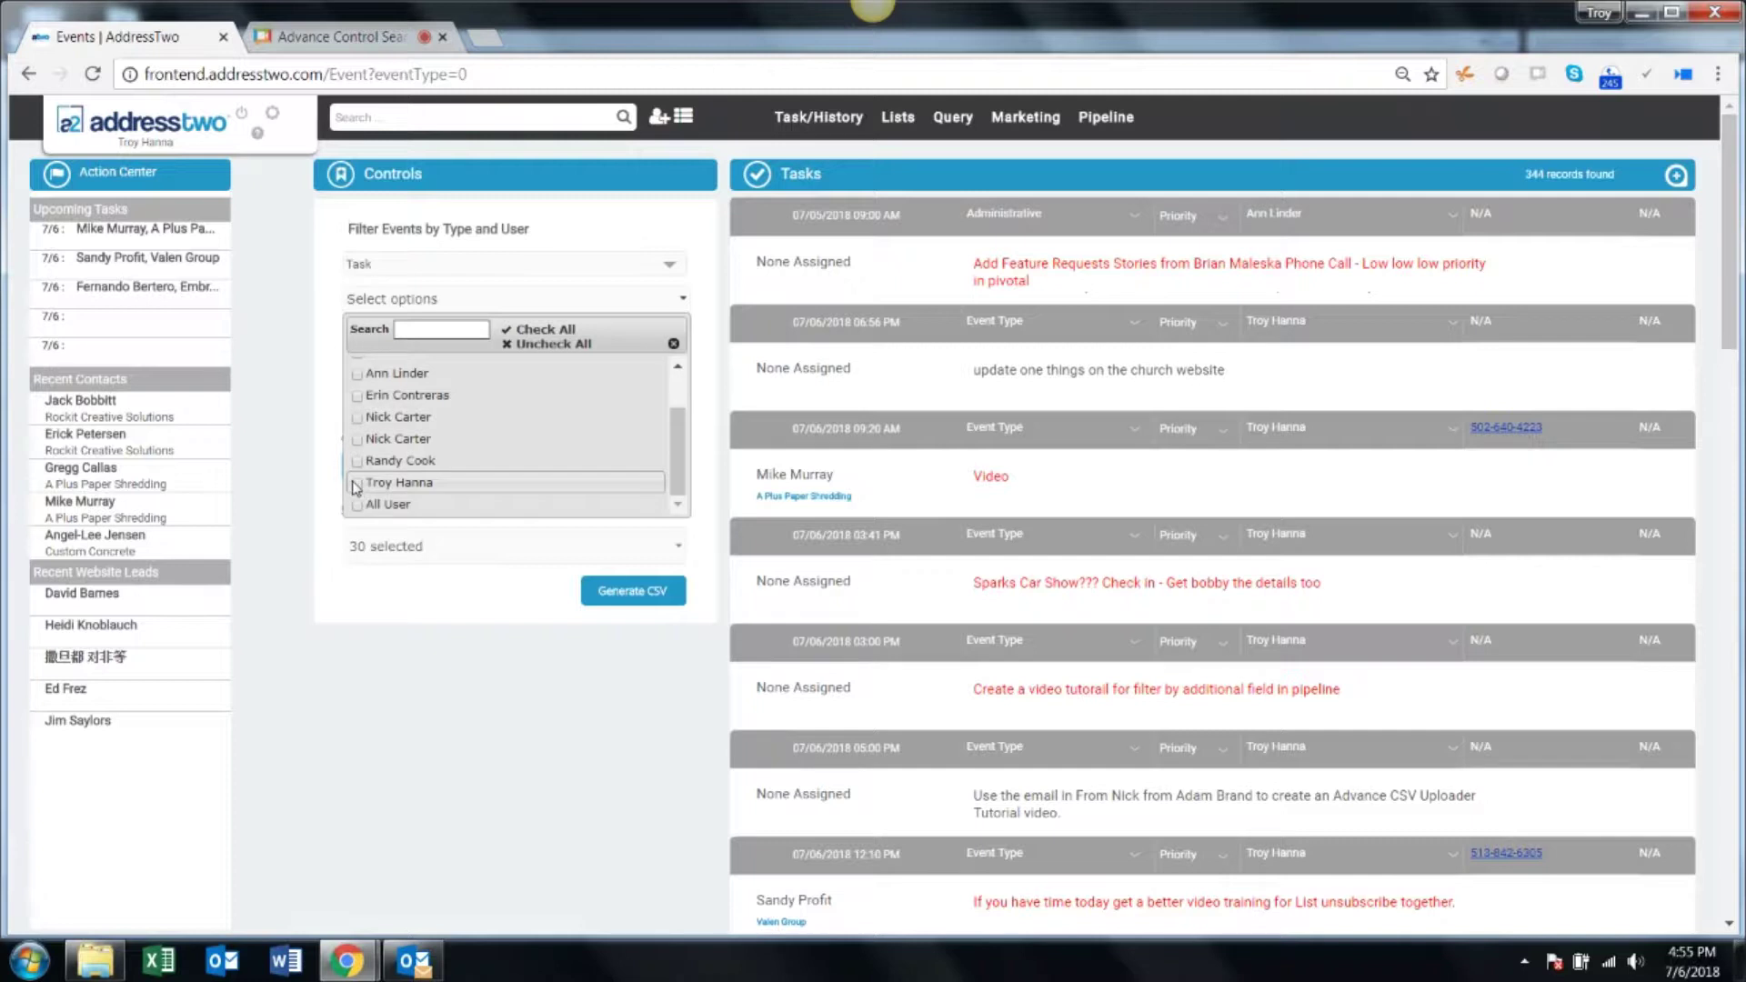
{"action": "left_click", "coordinate": [357, 485]}
{"action": "scroll", "coordinate": [371, 498], "scroll_direction": "up", "scroll_amount": 3}
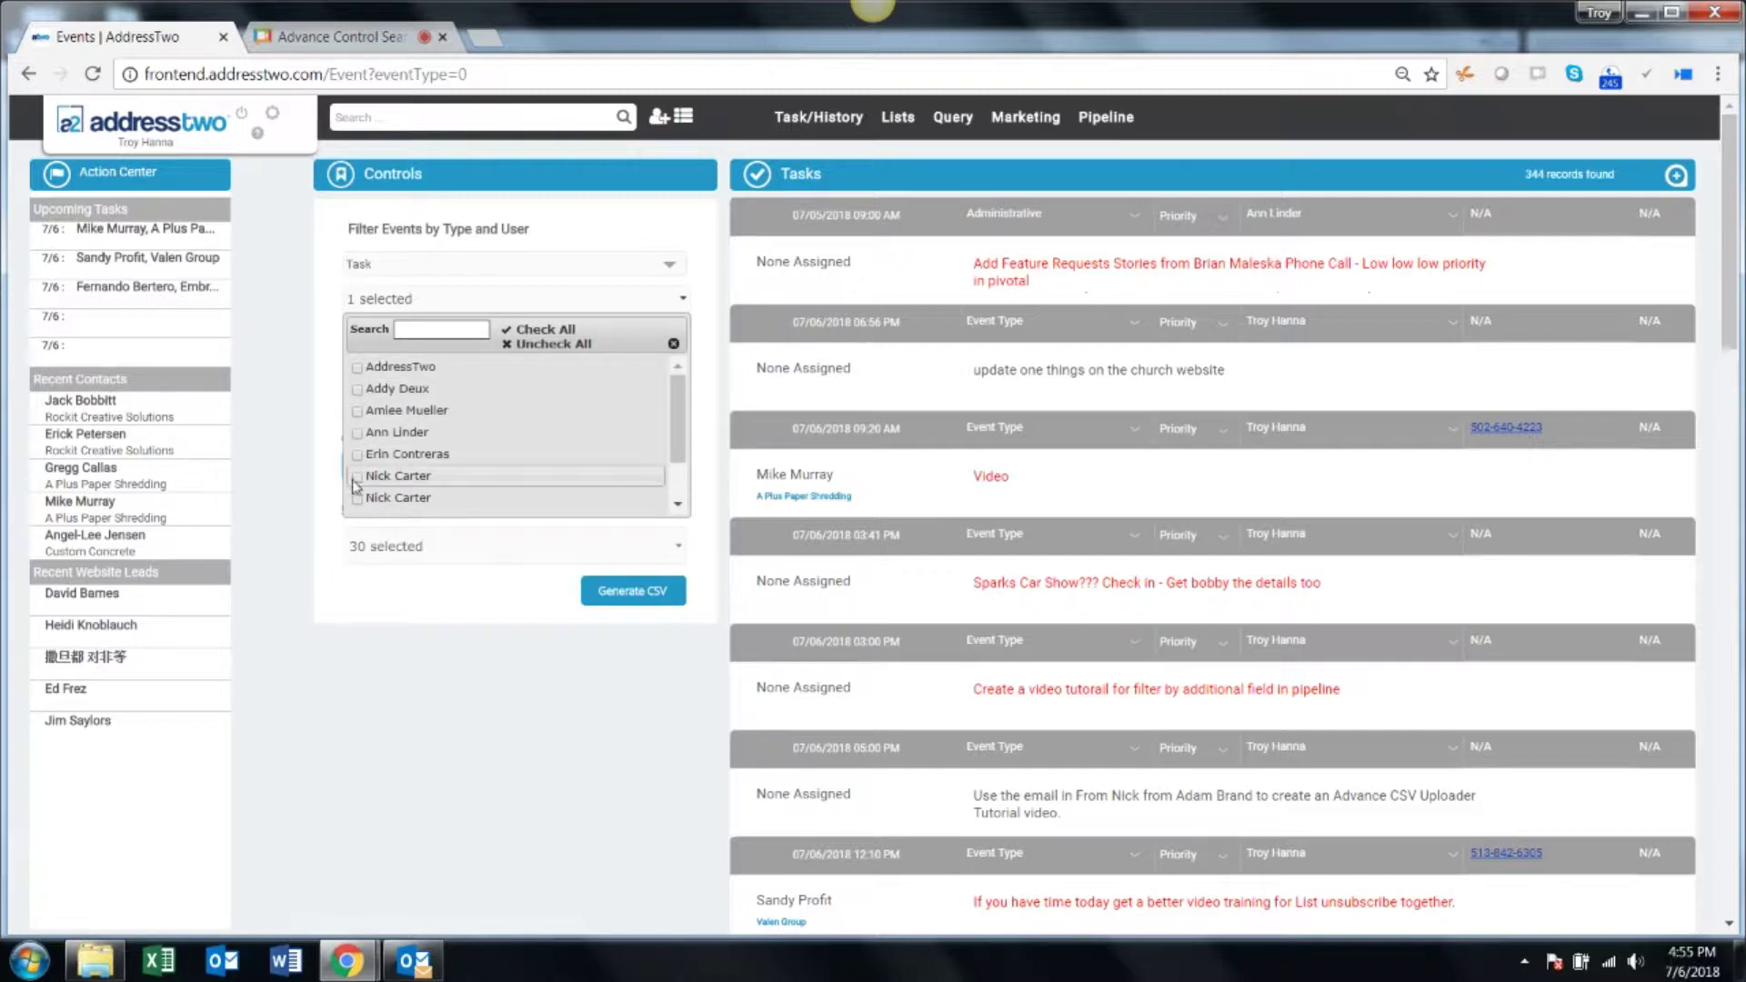
{"action": "left_click", "coordinate": [357, 477]}
{"action": "left_click", "coordinate": [356, 434]}
{"action": "left_click", "coordinate": [430, 730]}
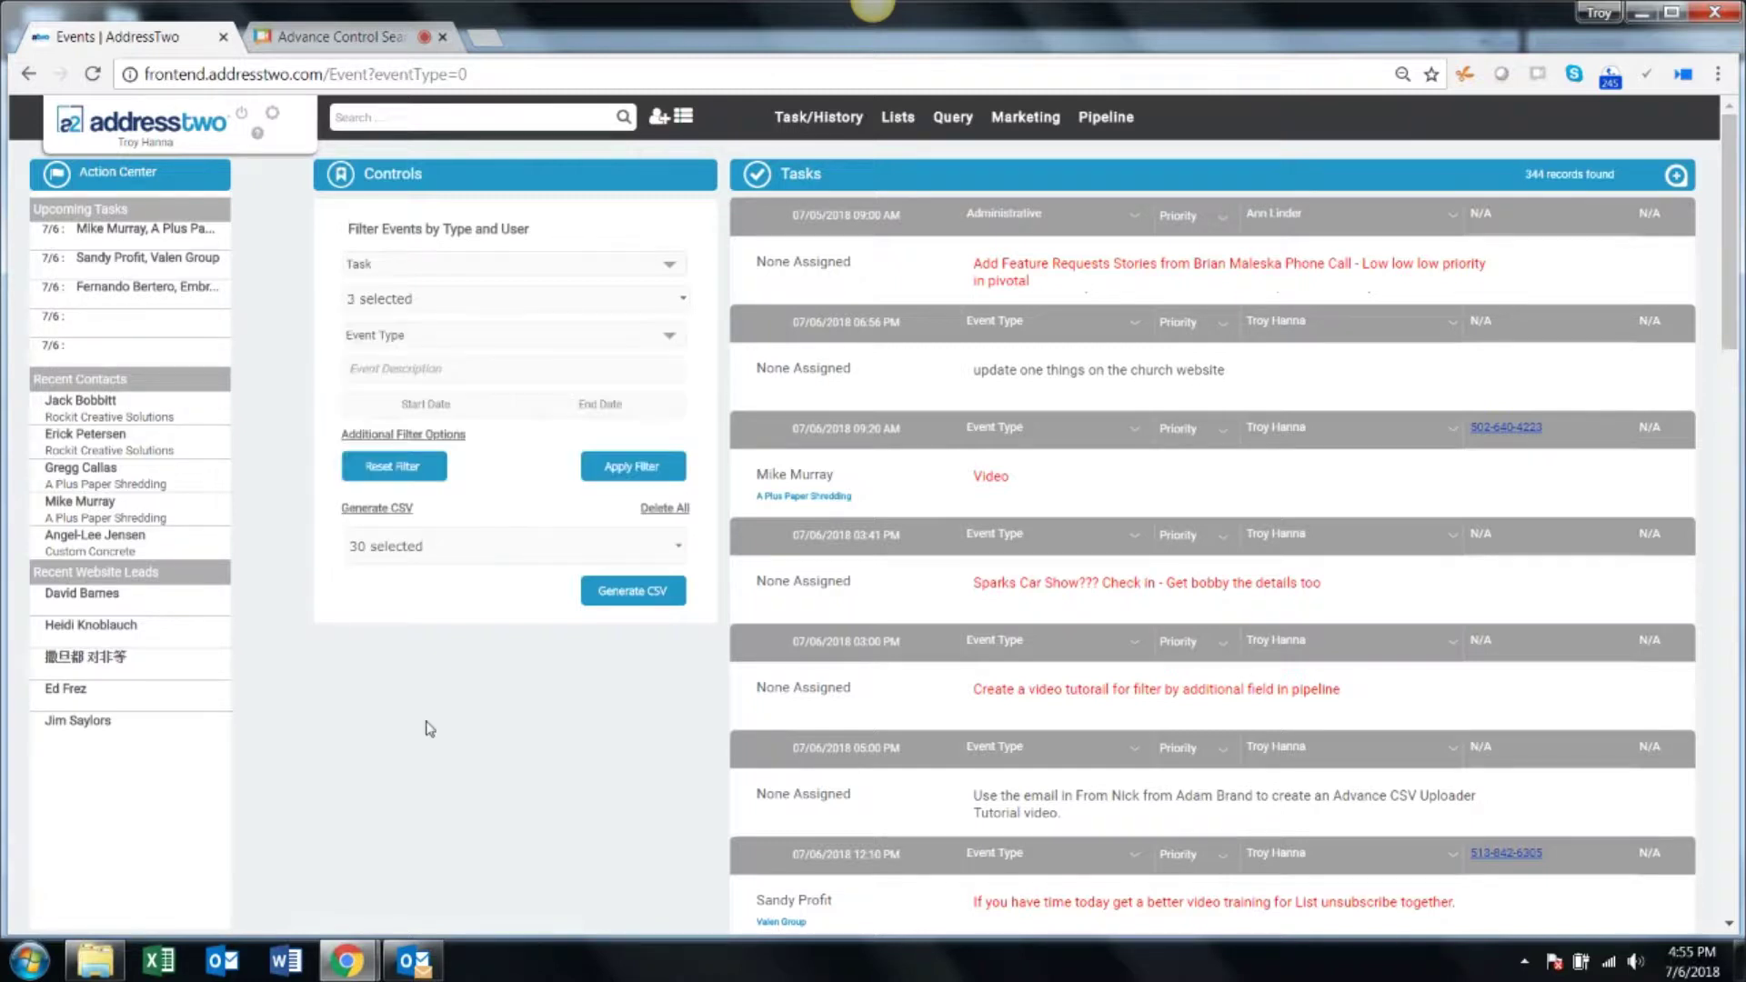
{"action": "left_click", "coordinate": [627, 468]}
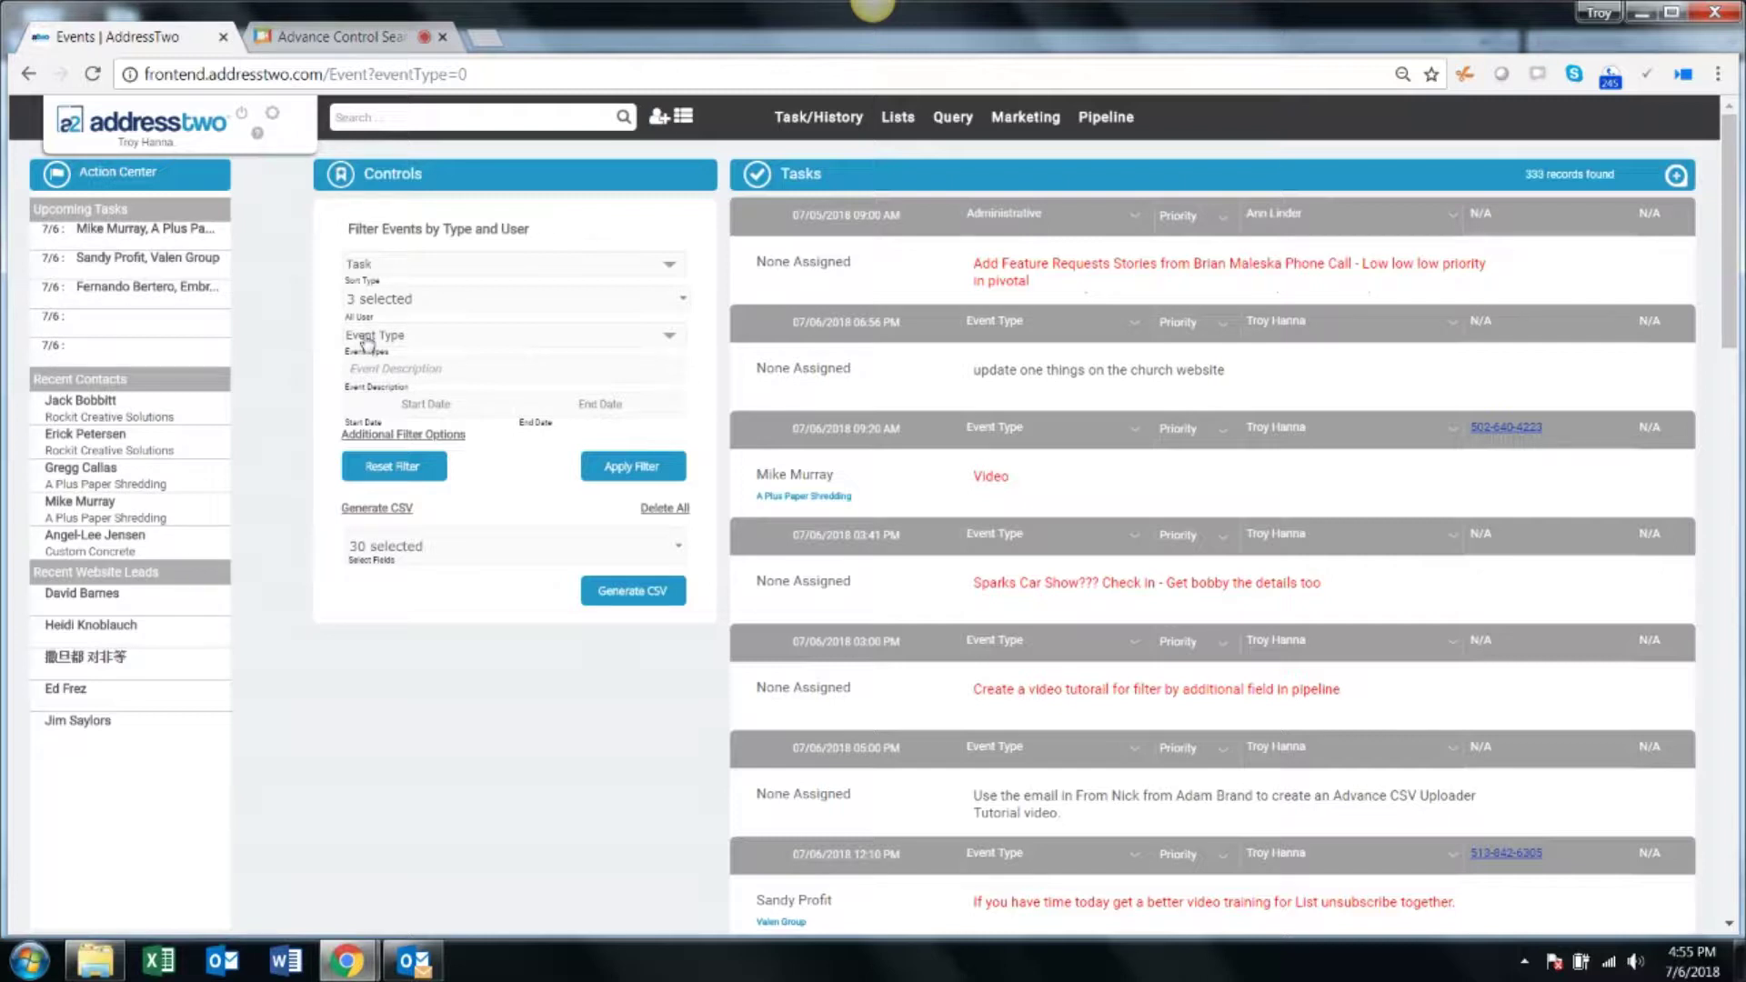
Step: Filter the tasks by the Appointment event type
{"action": "left_click", "coordinate": [367, 343]}
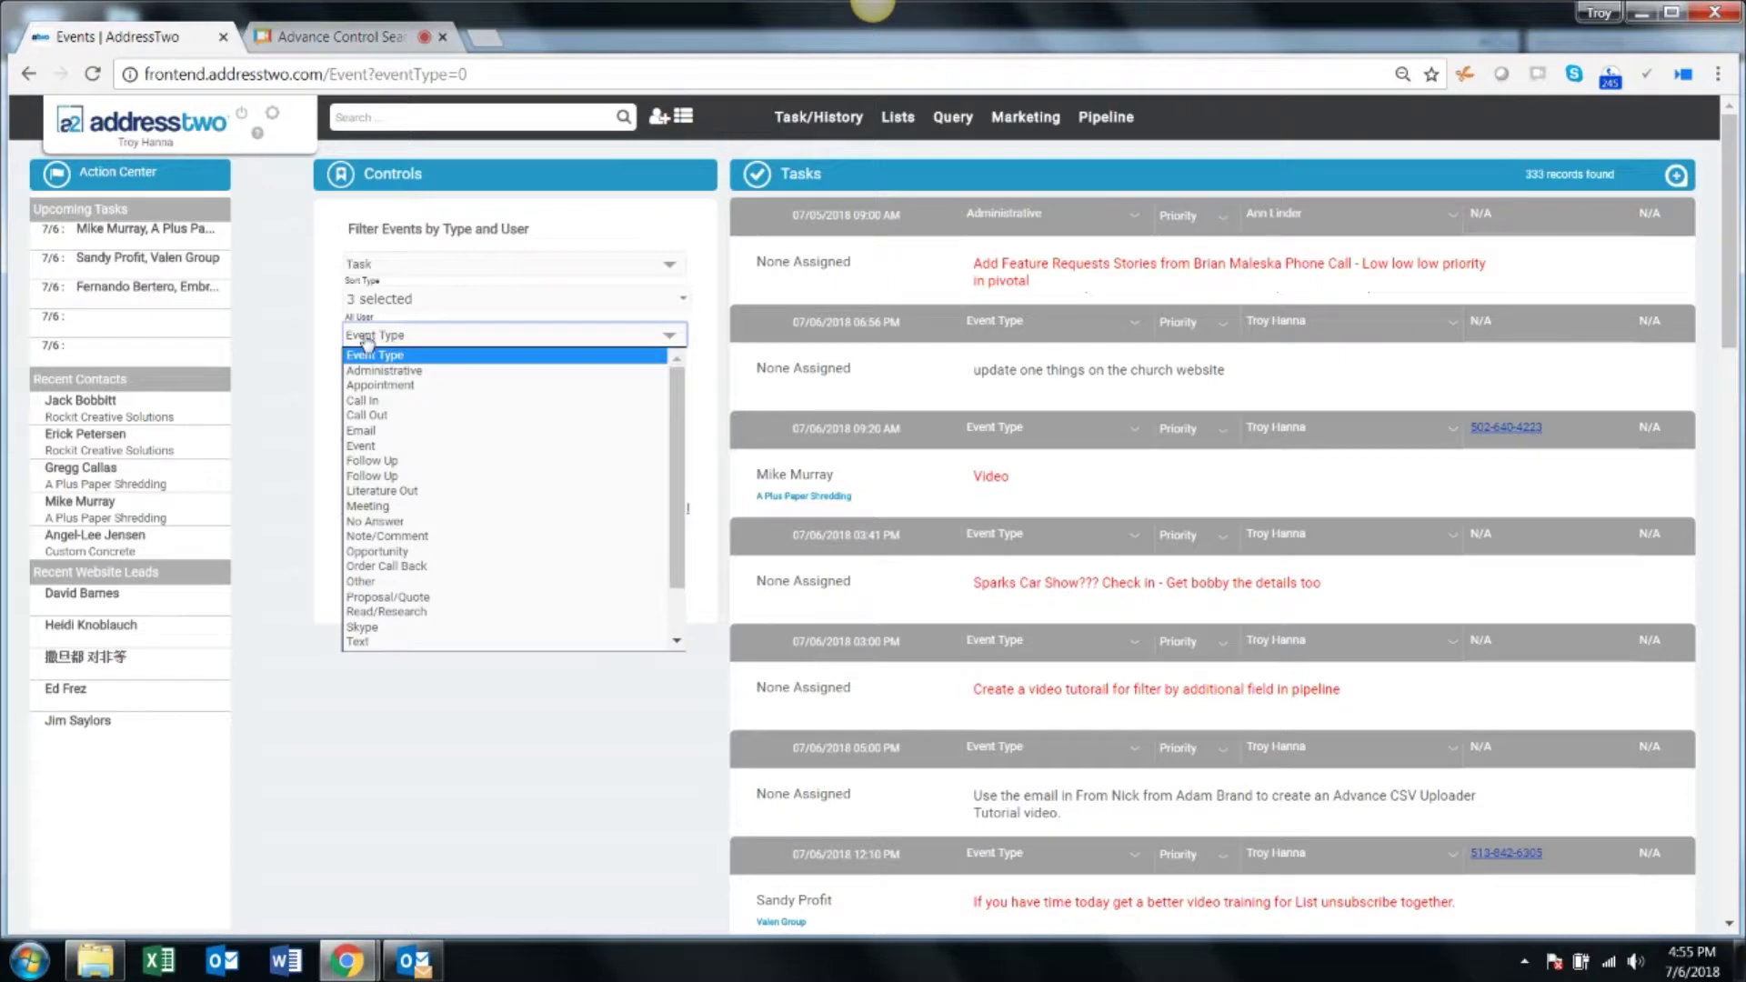
{"action": "left_click", "coordinate": [389, 390]}
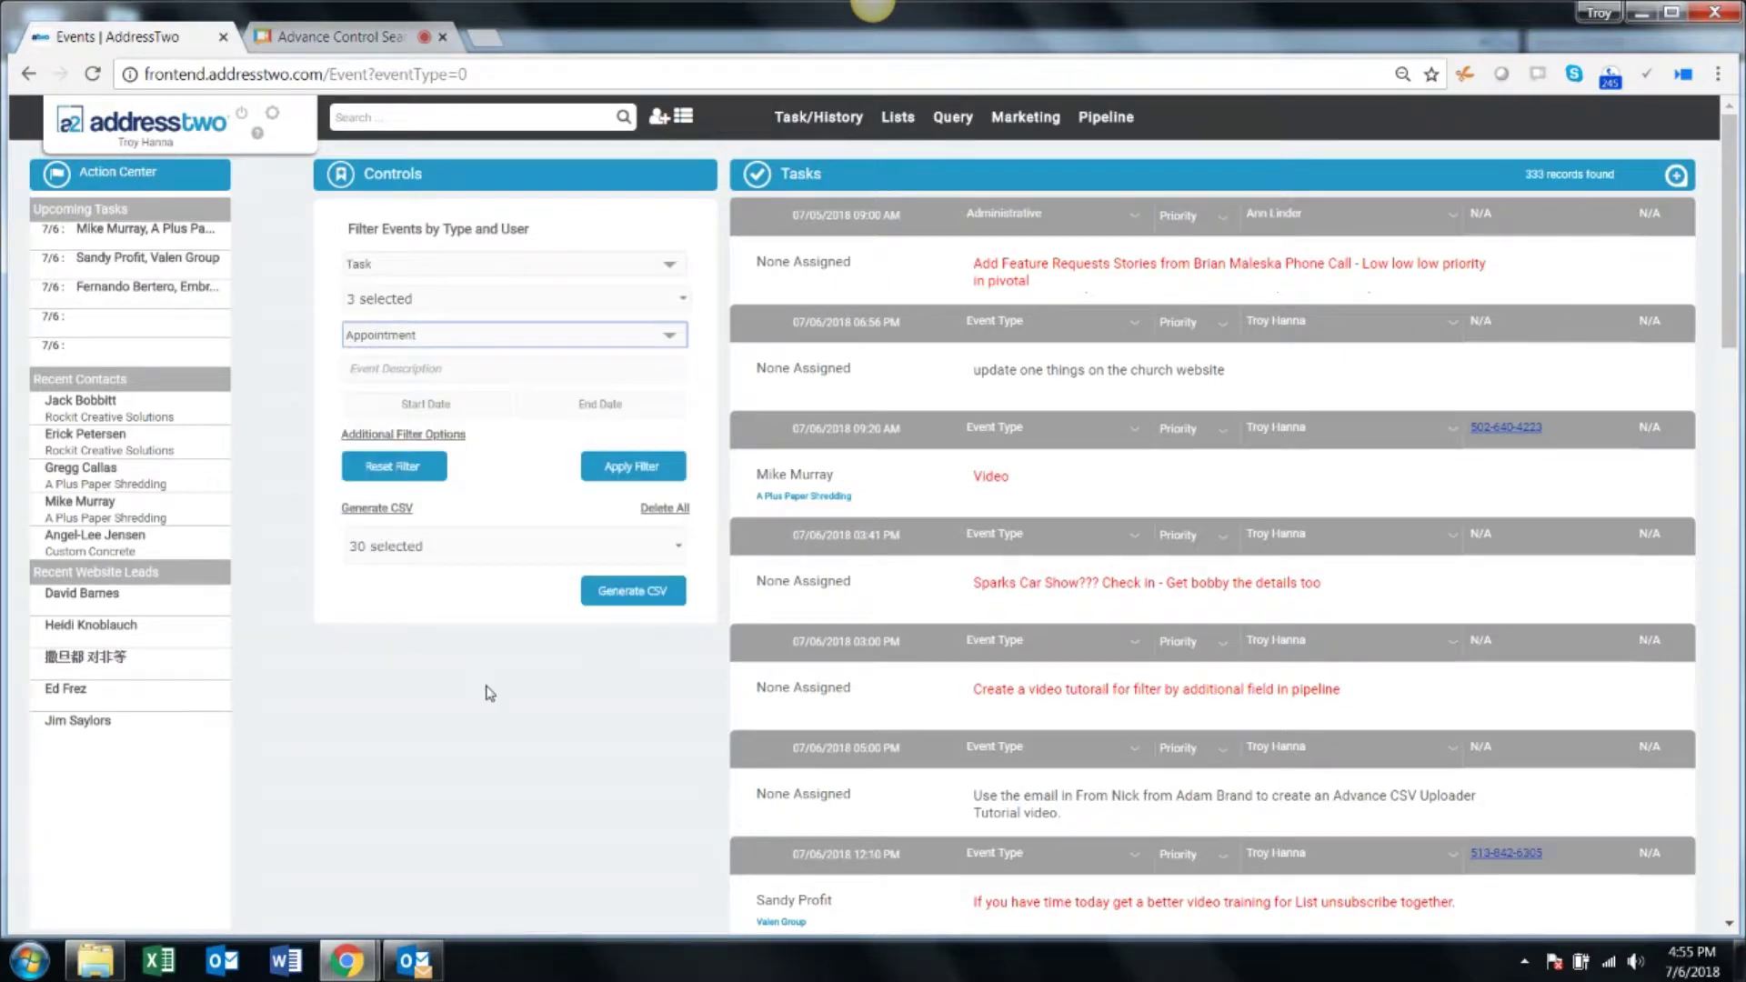
{"action": "left_click", "coordinate": [623, 468]}
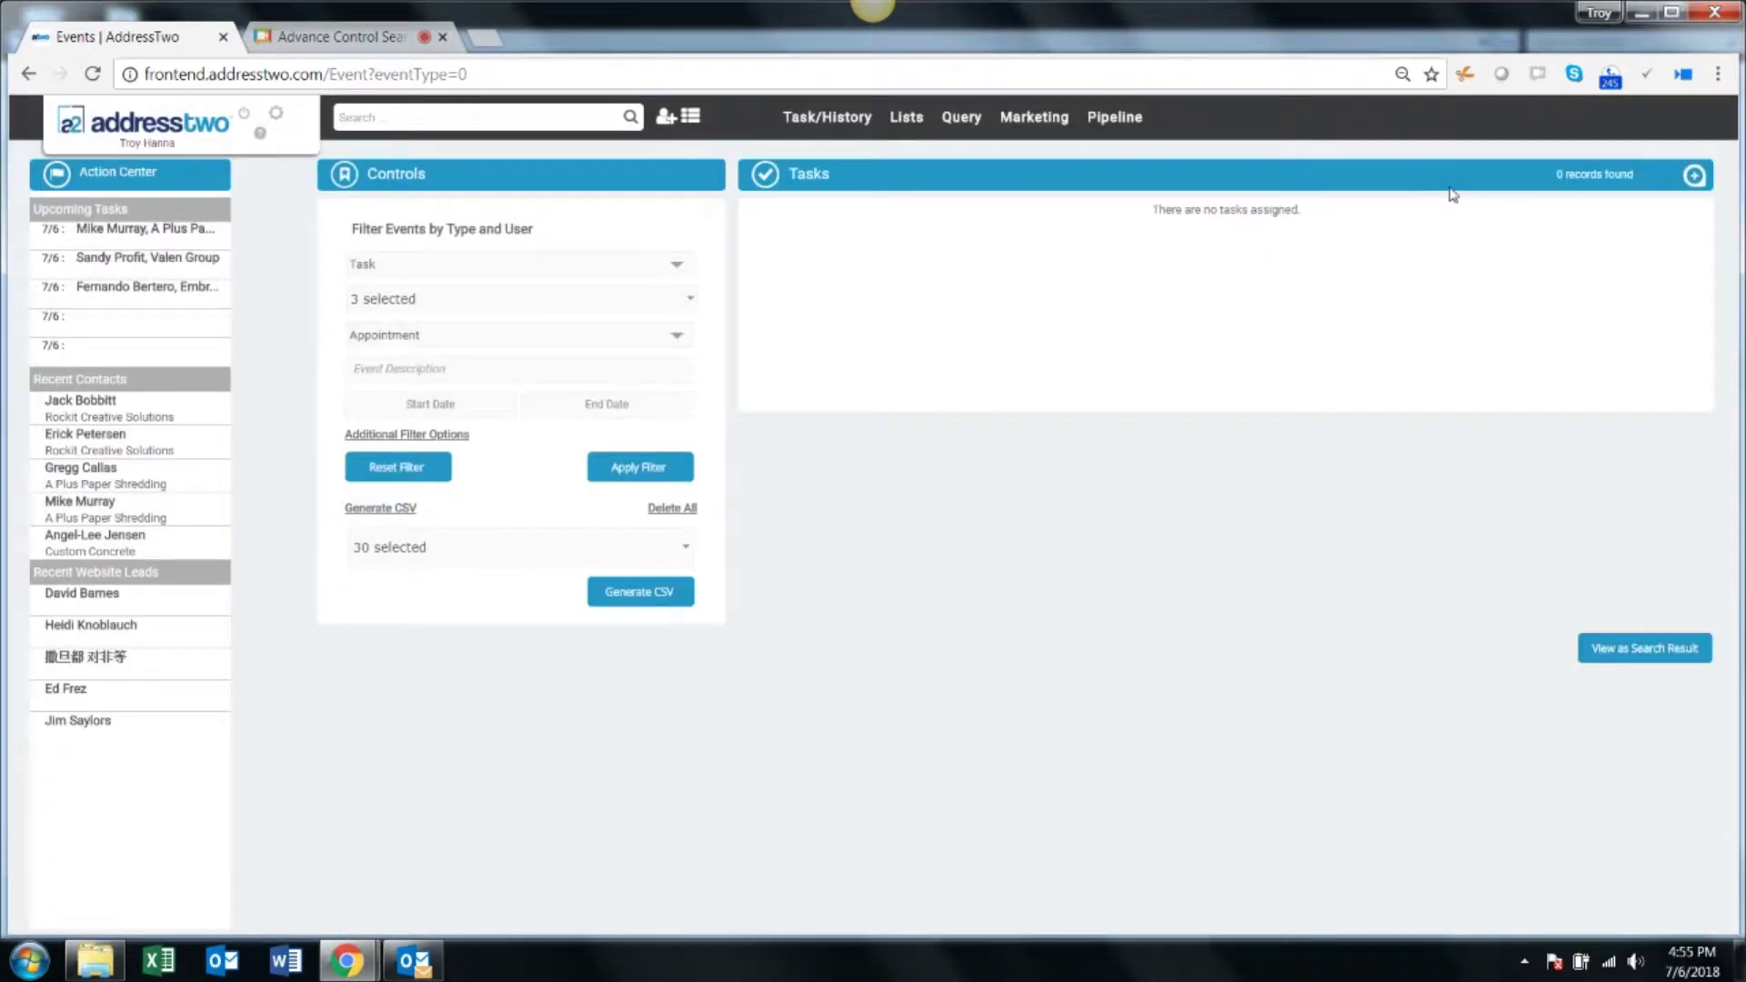
Step: Filter the tasks by the Call Out event type instead
{"action": "left_click", "coordinate": [422, 338]}
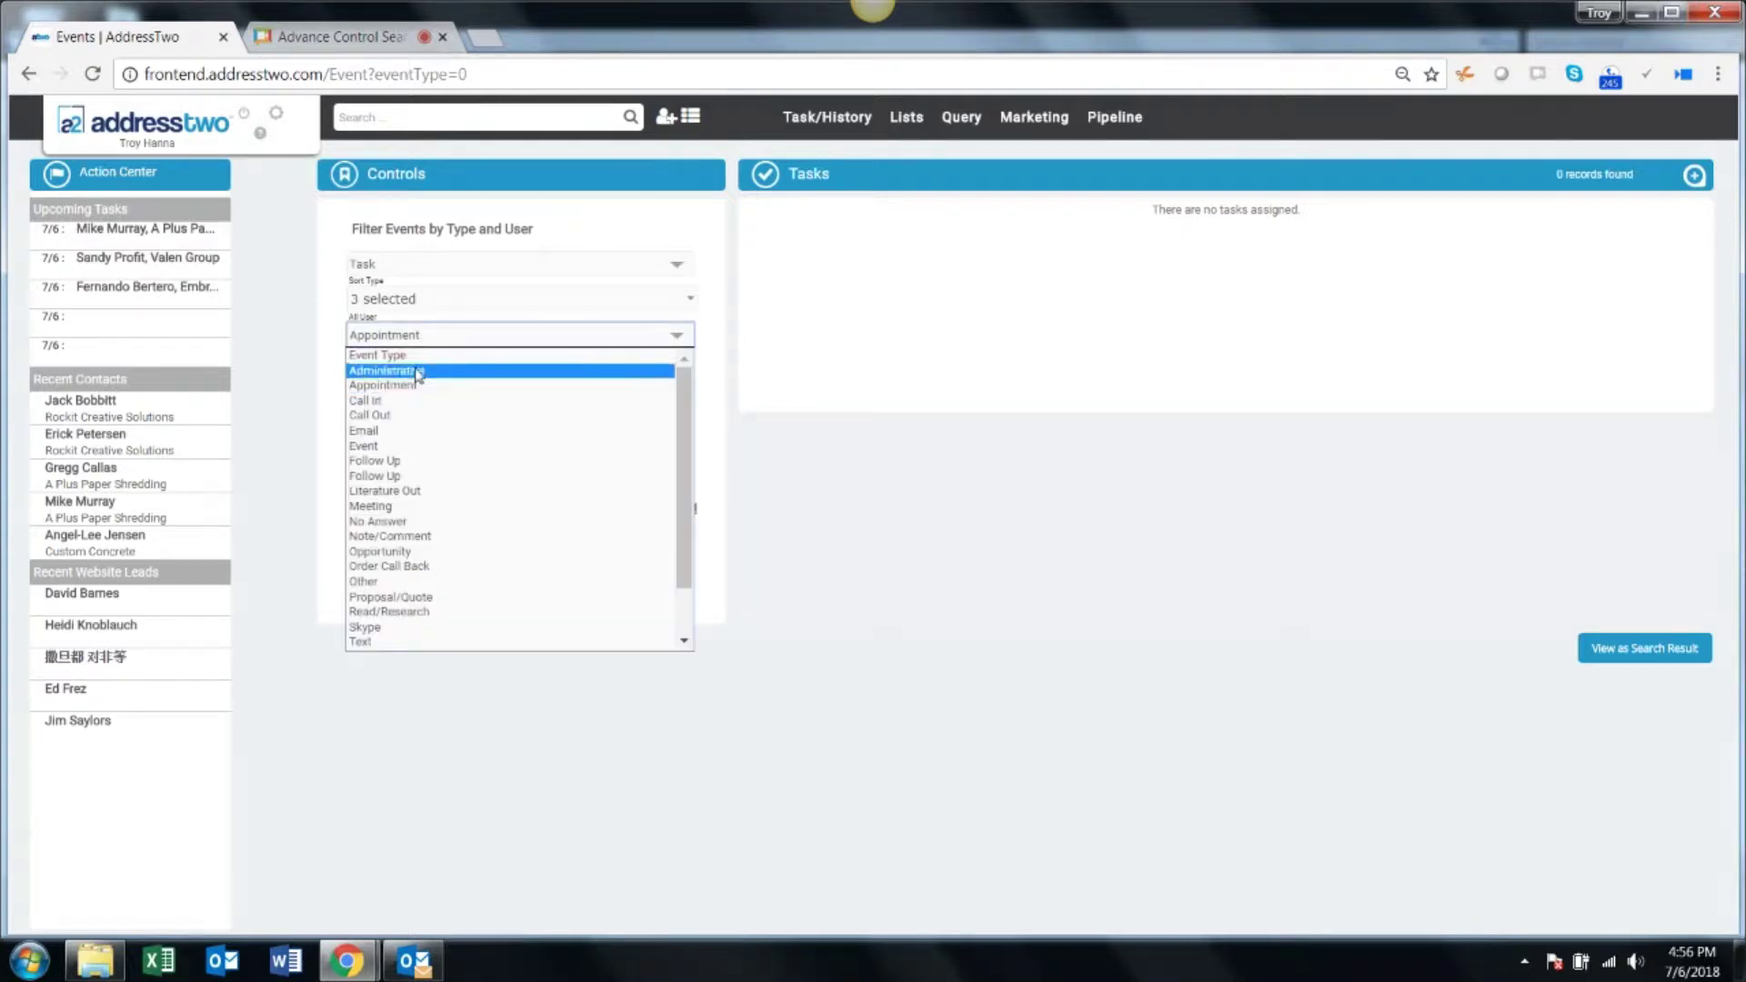
{"action": "left_click", "coordinate": [415, 417]}
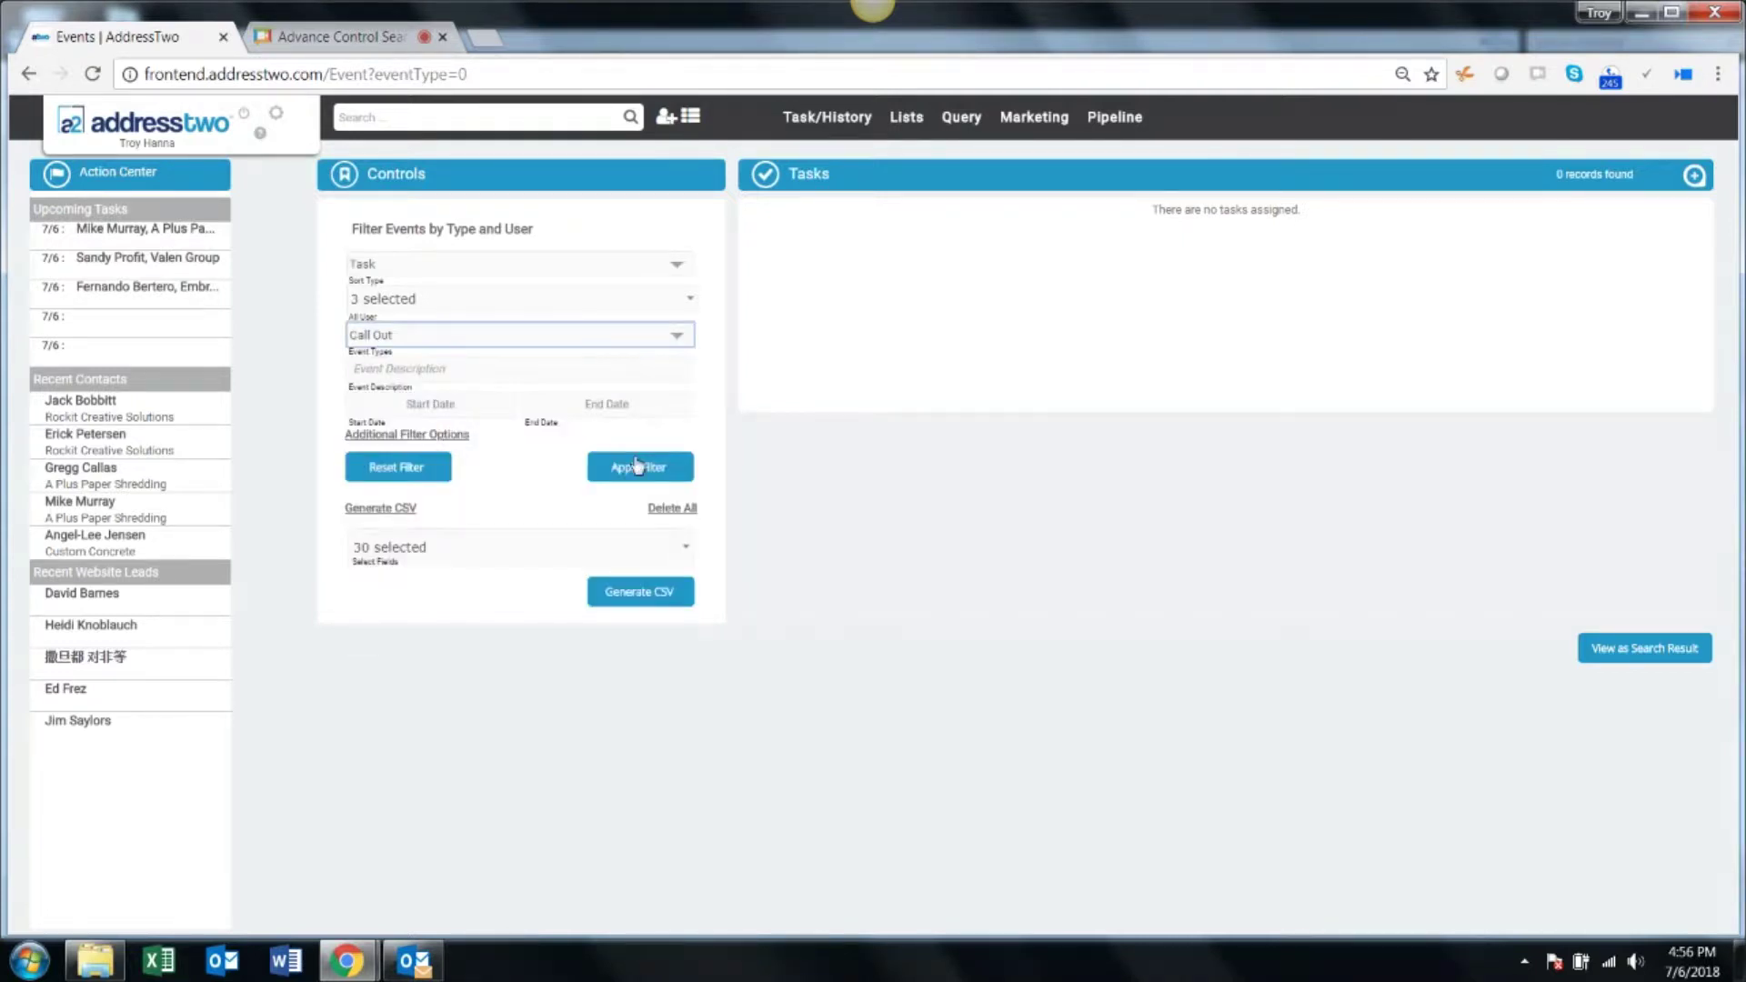
{"action": "left_click", "coordinate": [627, 467]}
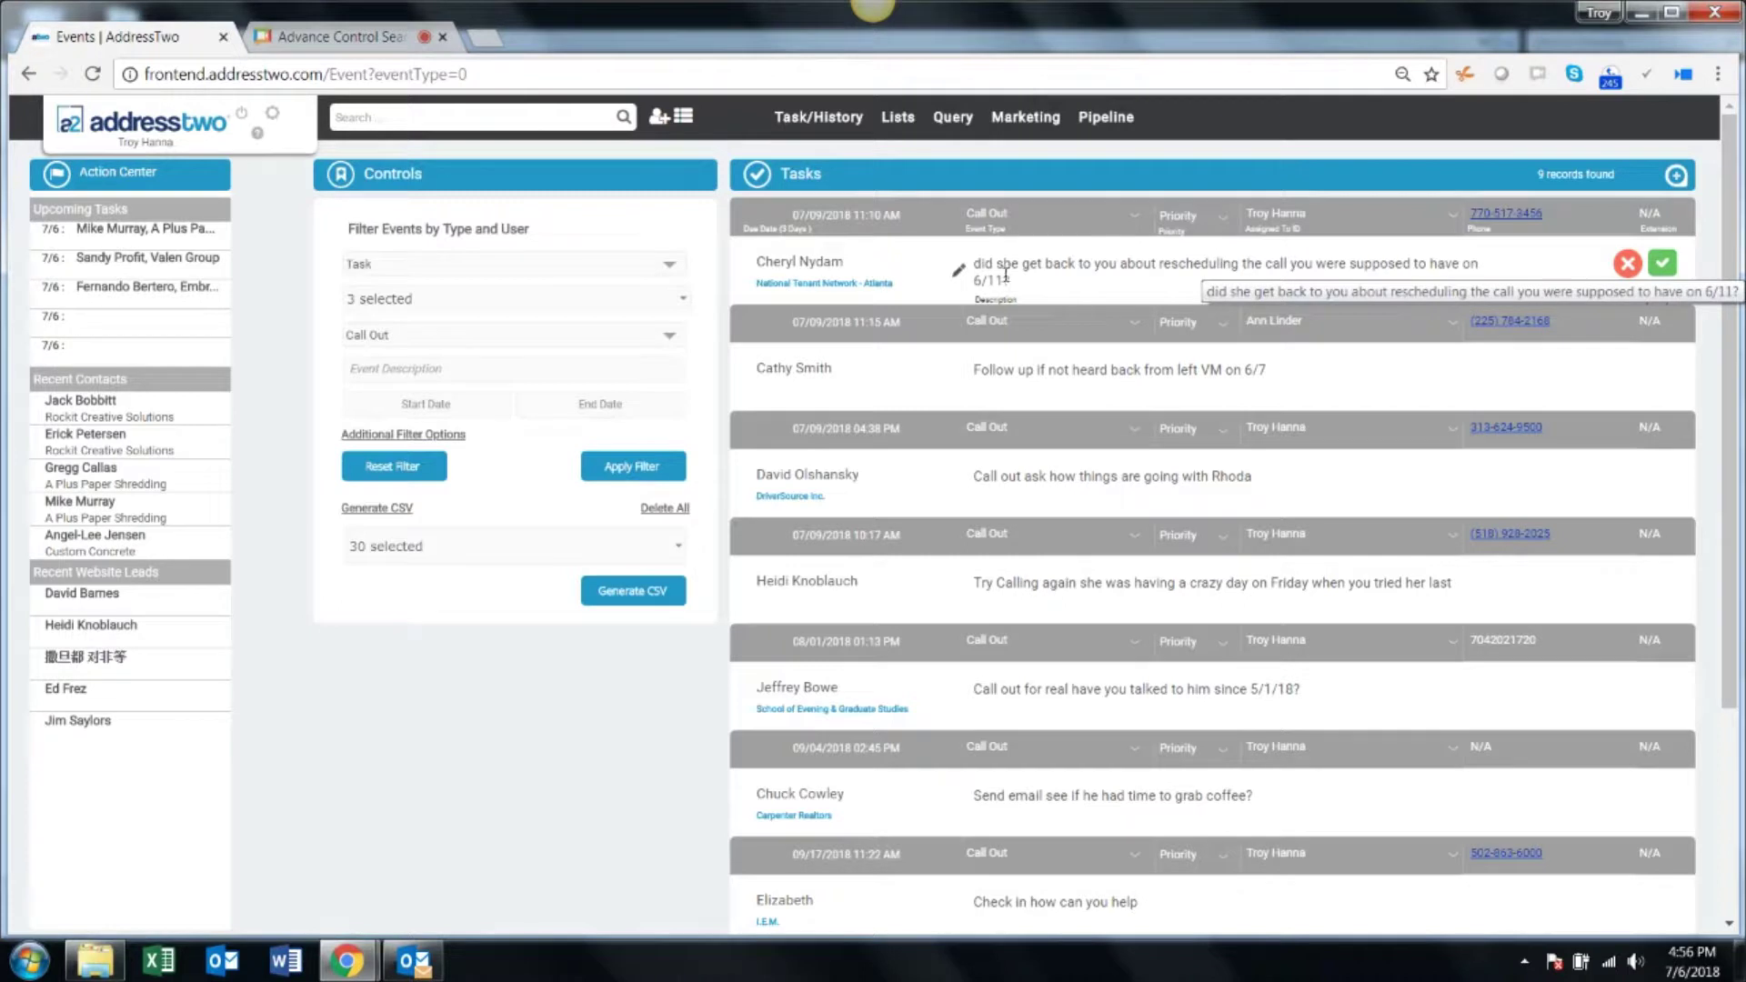
Step: Narrow the Call Out tasks to those whose event description contains 5/1
{"action": "left_click", "coordinate": [408, 370]}
{"action": "type", "text": "5"}
{"action": "type", "text": "/7"}
{"action": "left_click", "coordinate": [641, 467]}
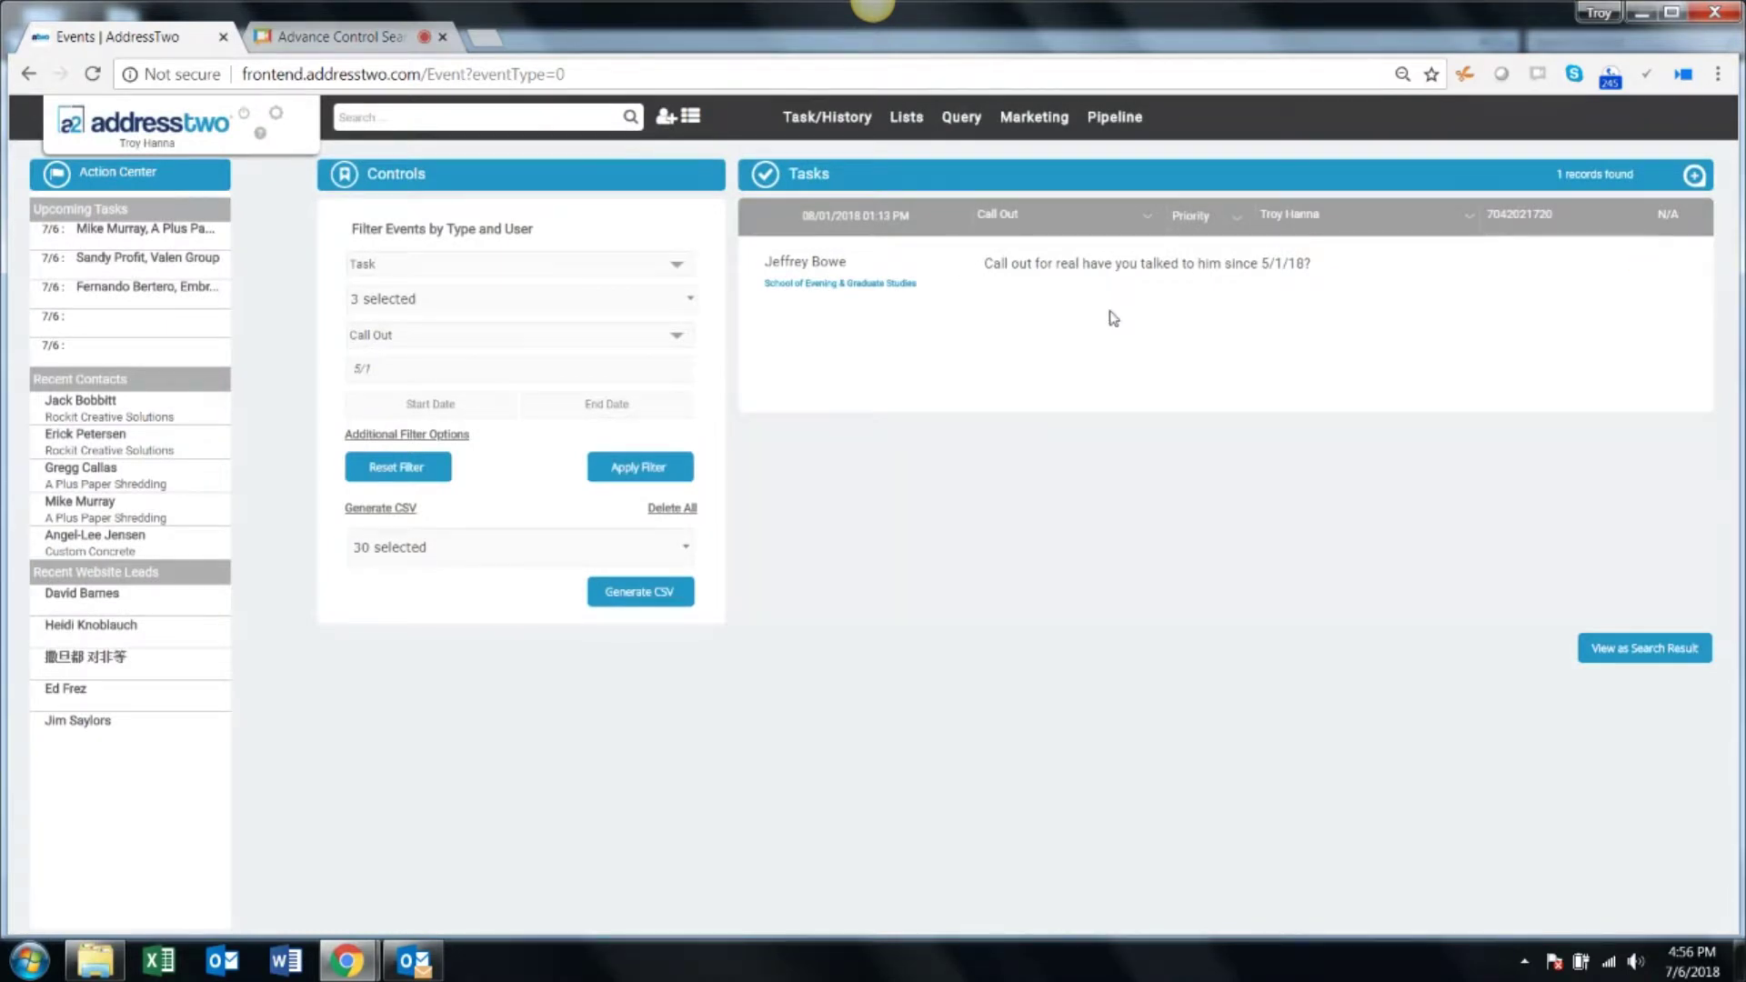
Step: Reset the filter and set the sort type to History, keeping the three default users selected
{"action": "left_click", "coordinate": [411, 486]}
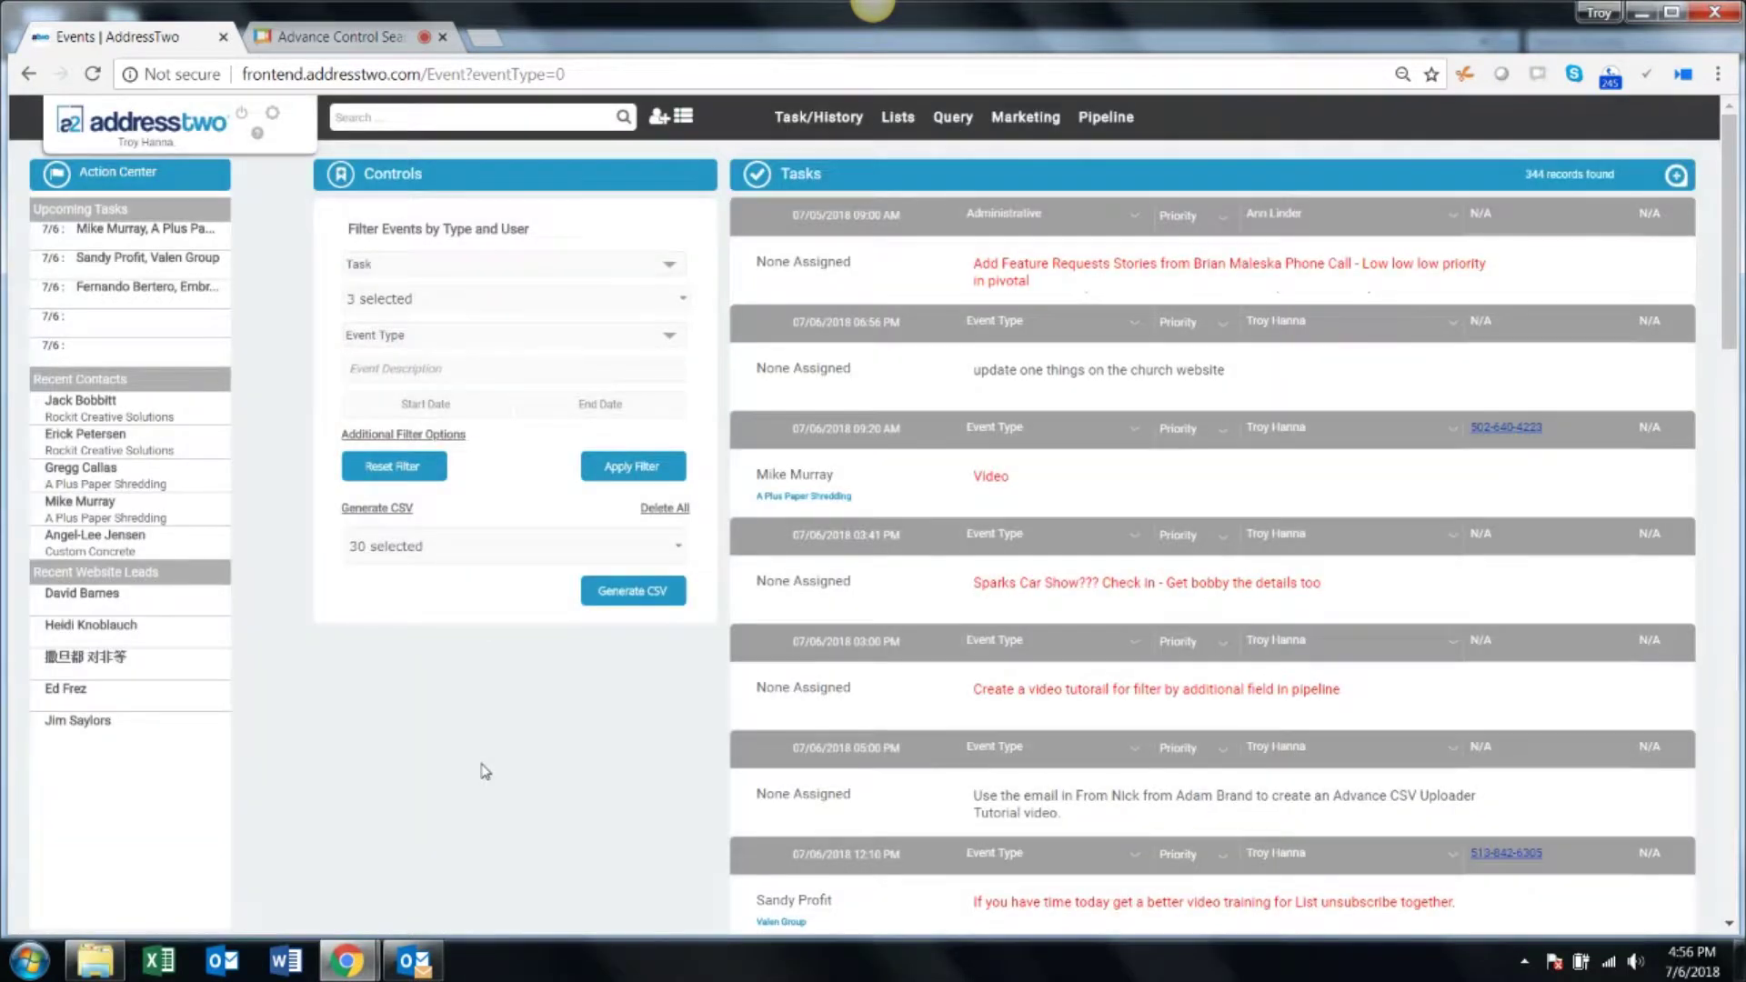
{"action": "left_click", "coordinate": [396, 270]}
{"action": "left_click", "coordinate": [389, 302]}
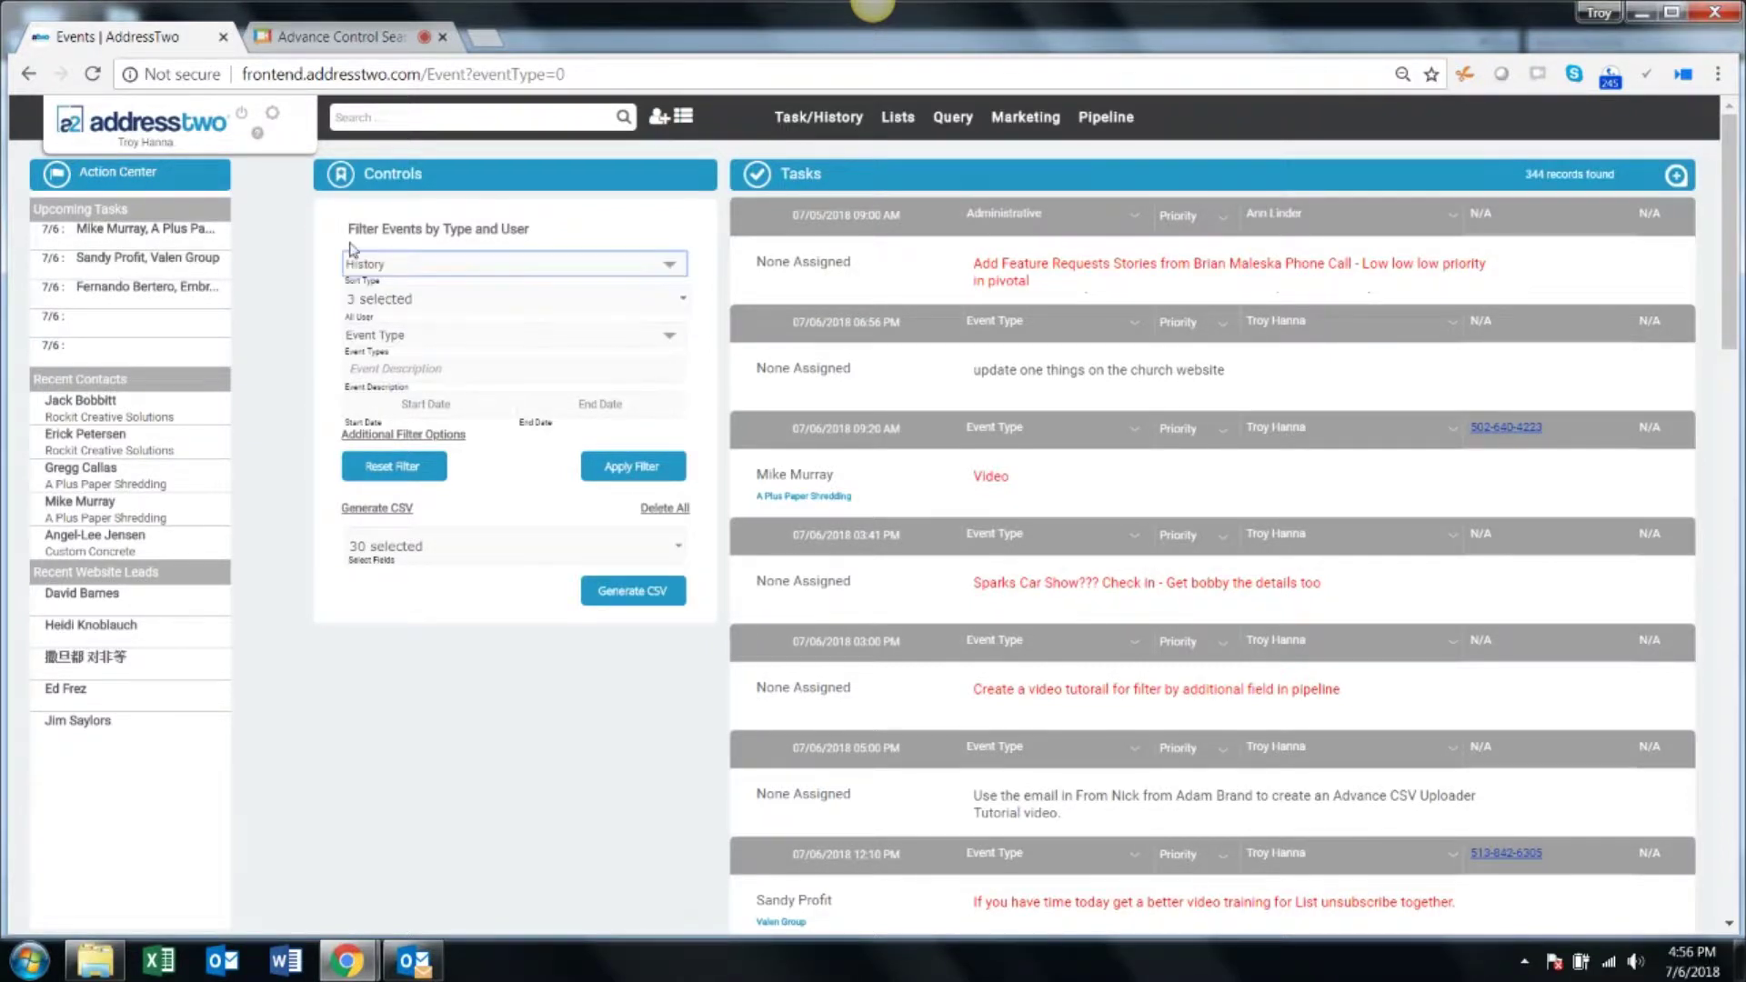
{"action": "left_click", "coordinate": [380, 301]}
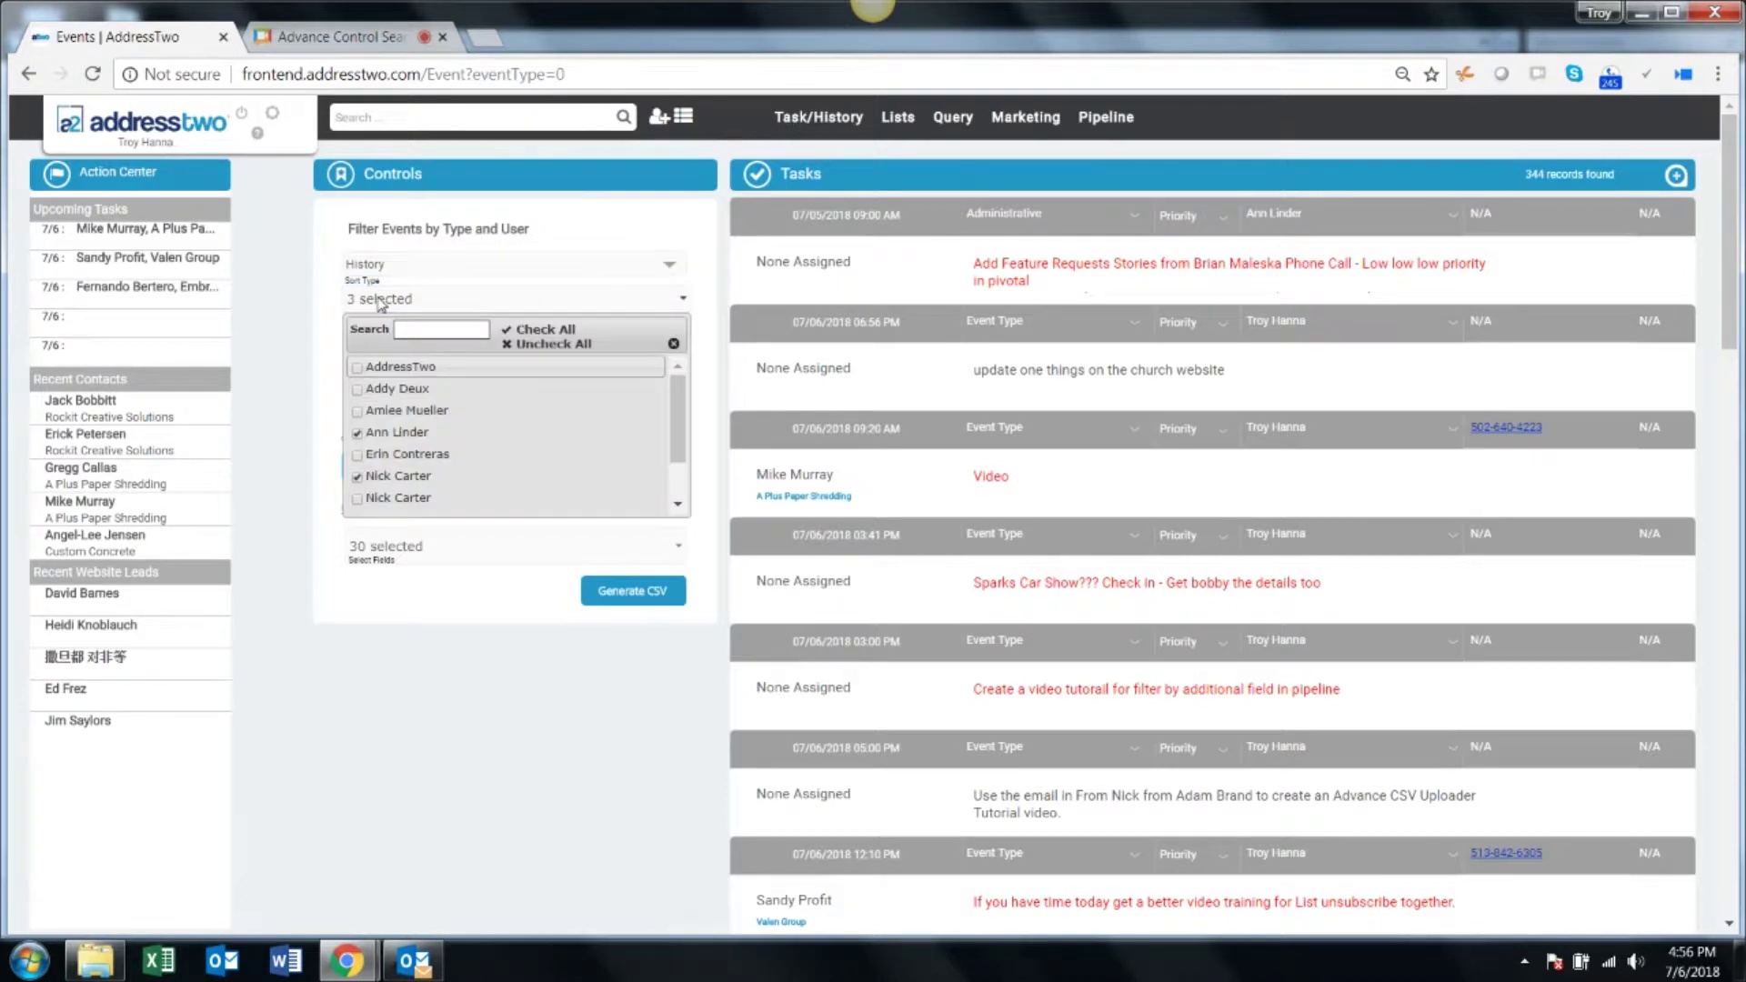
{"action": "left_click", "coordinate": [380, 301]}
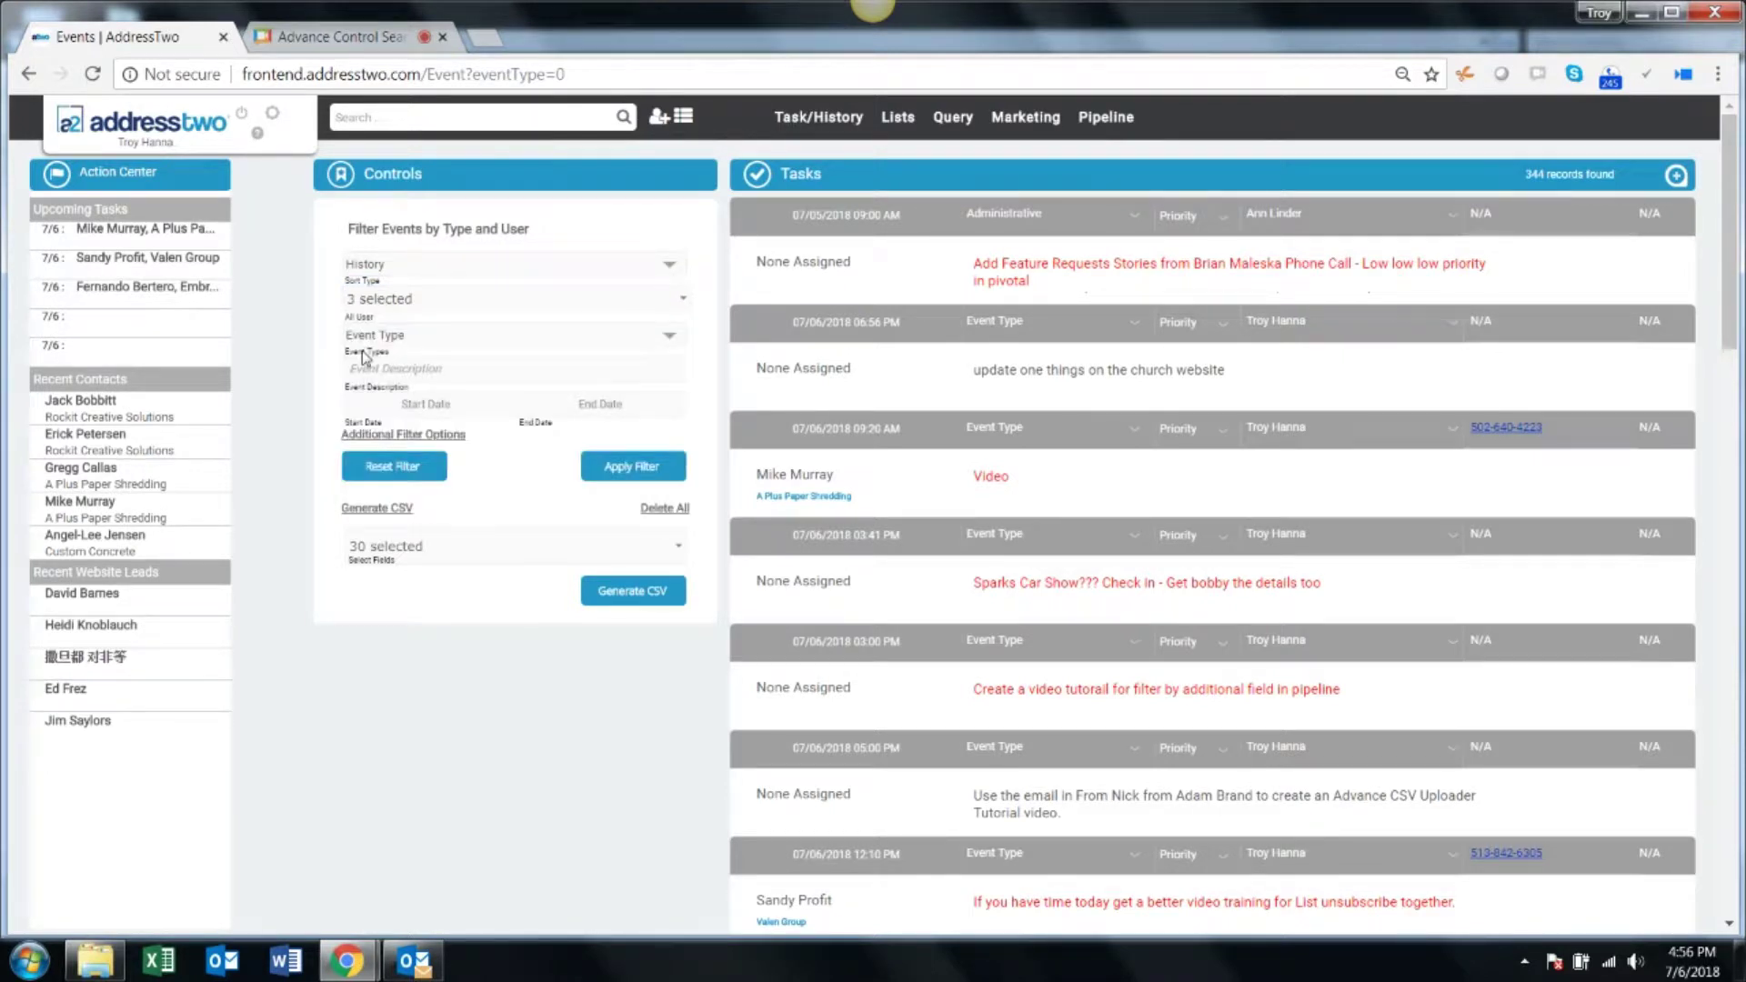
Step: Set the filter's start date to 07/02/2018 6:00 AM
{"action": "left_click", "coordinate": [398, 411]}
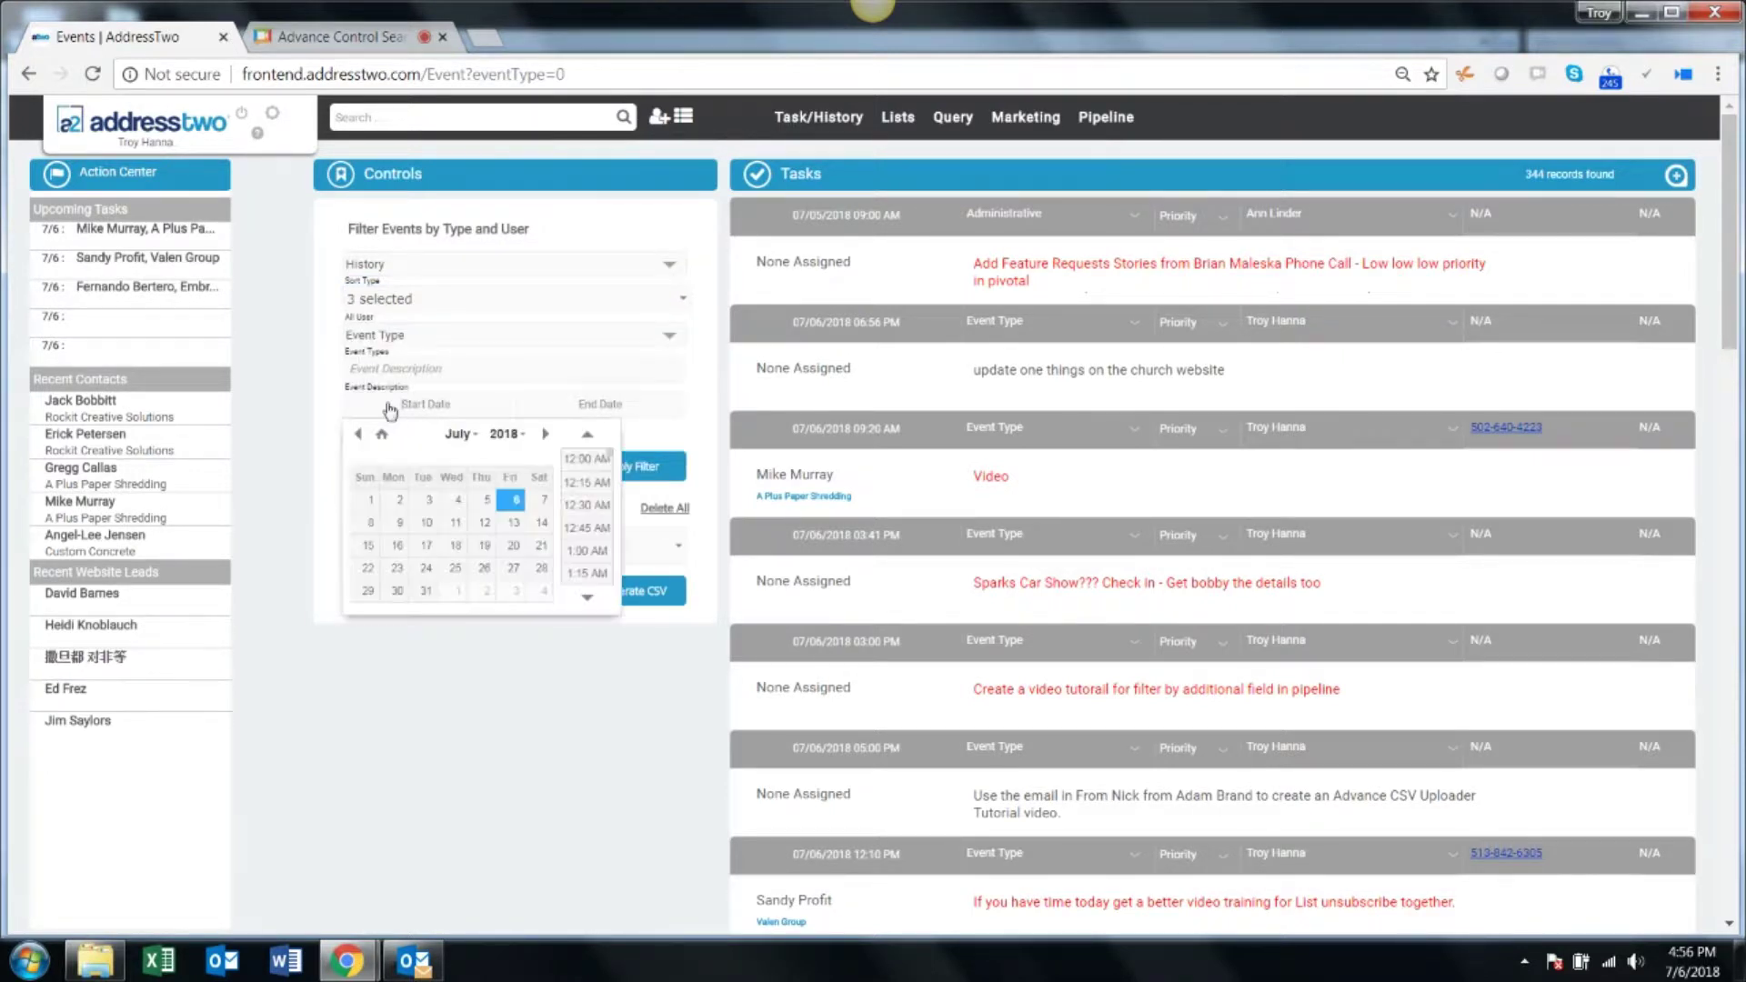
{"action": "left_click", "coordinate": [397, 503]}
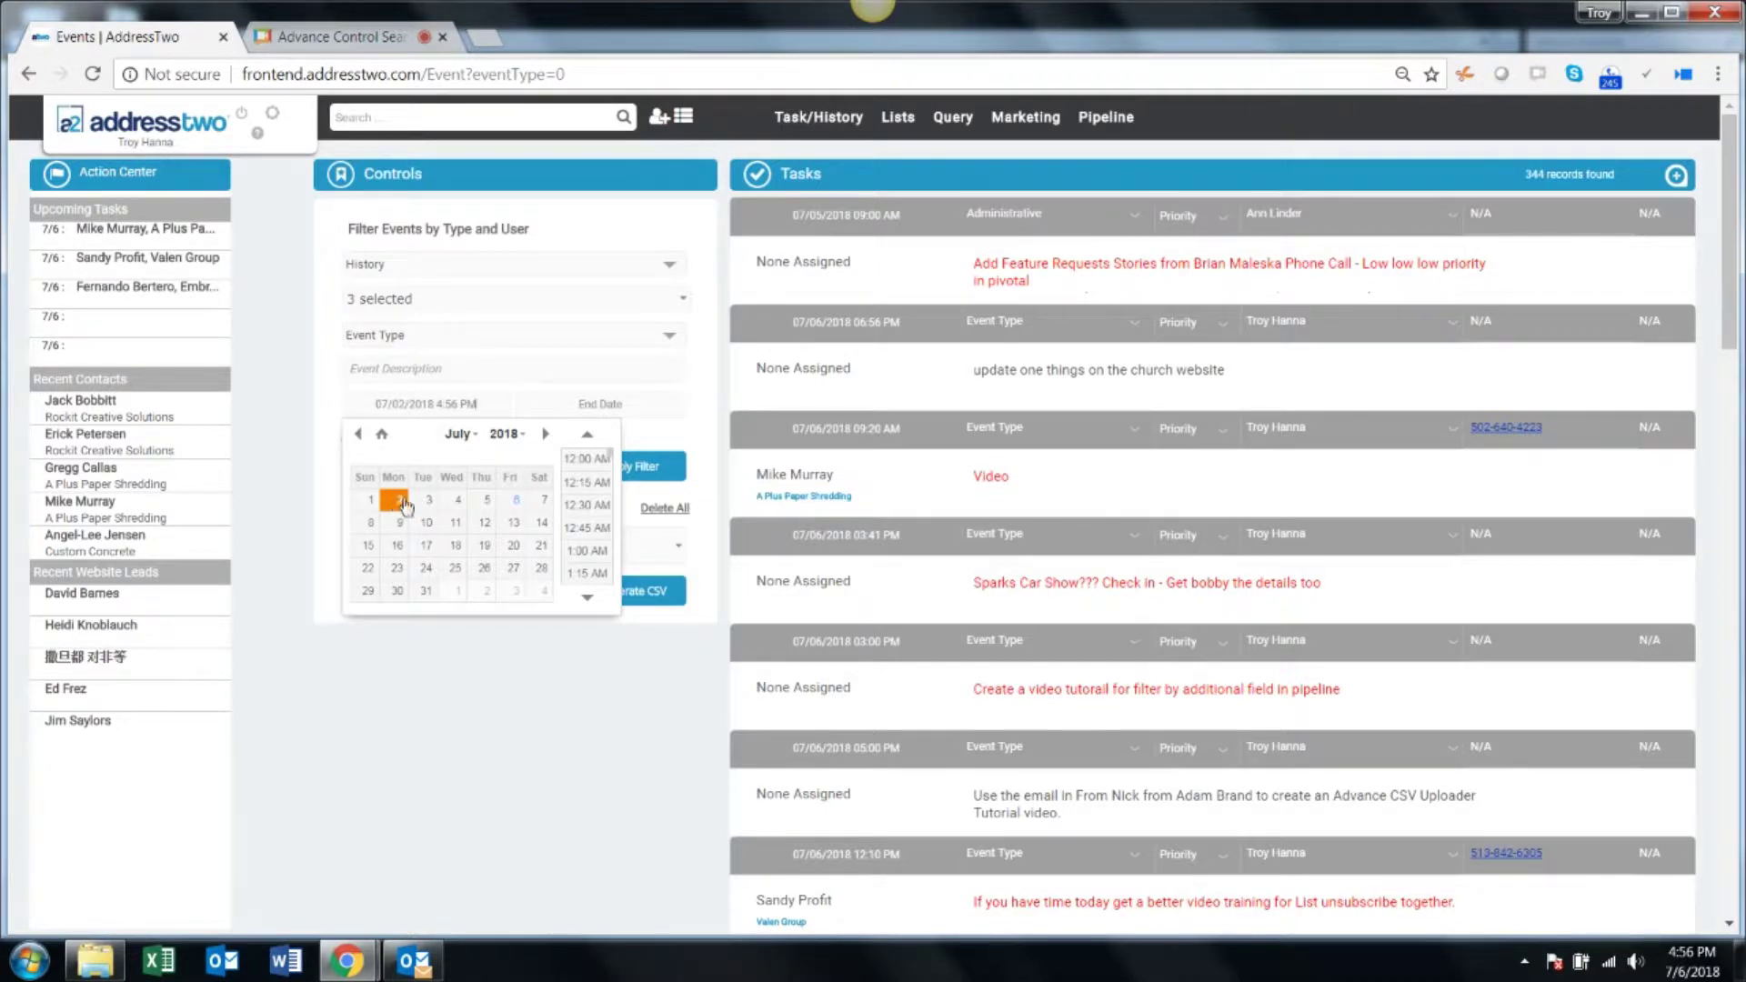
{"action": "scroll", "coordinate": [592, 458], "scroll_direction": "down", "scroll_amount": 6}
{"action": "scroll", "coordinate": [616, 484], "scroll_direction": "down", "scroll_amount": 4}
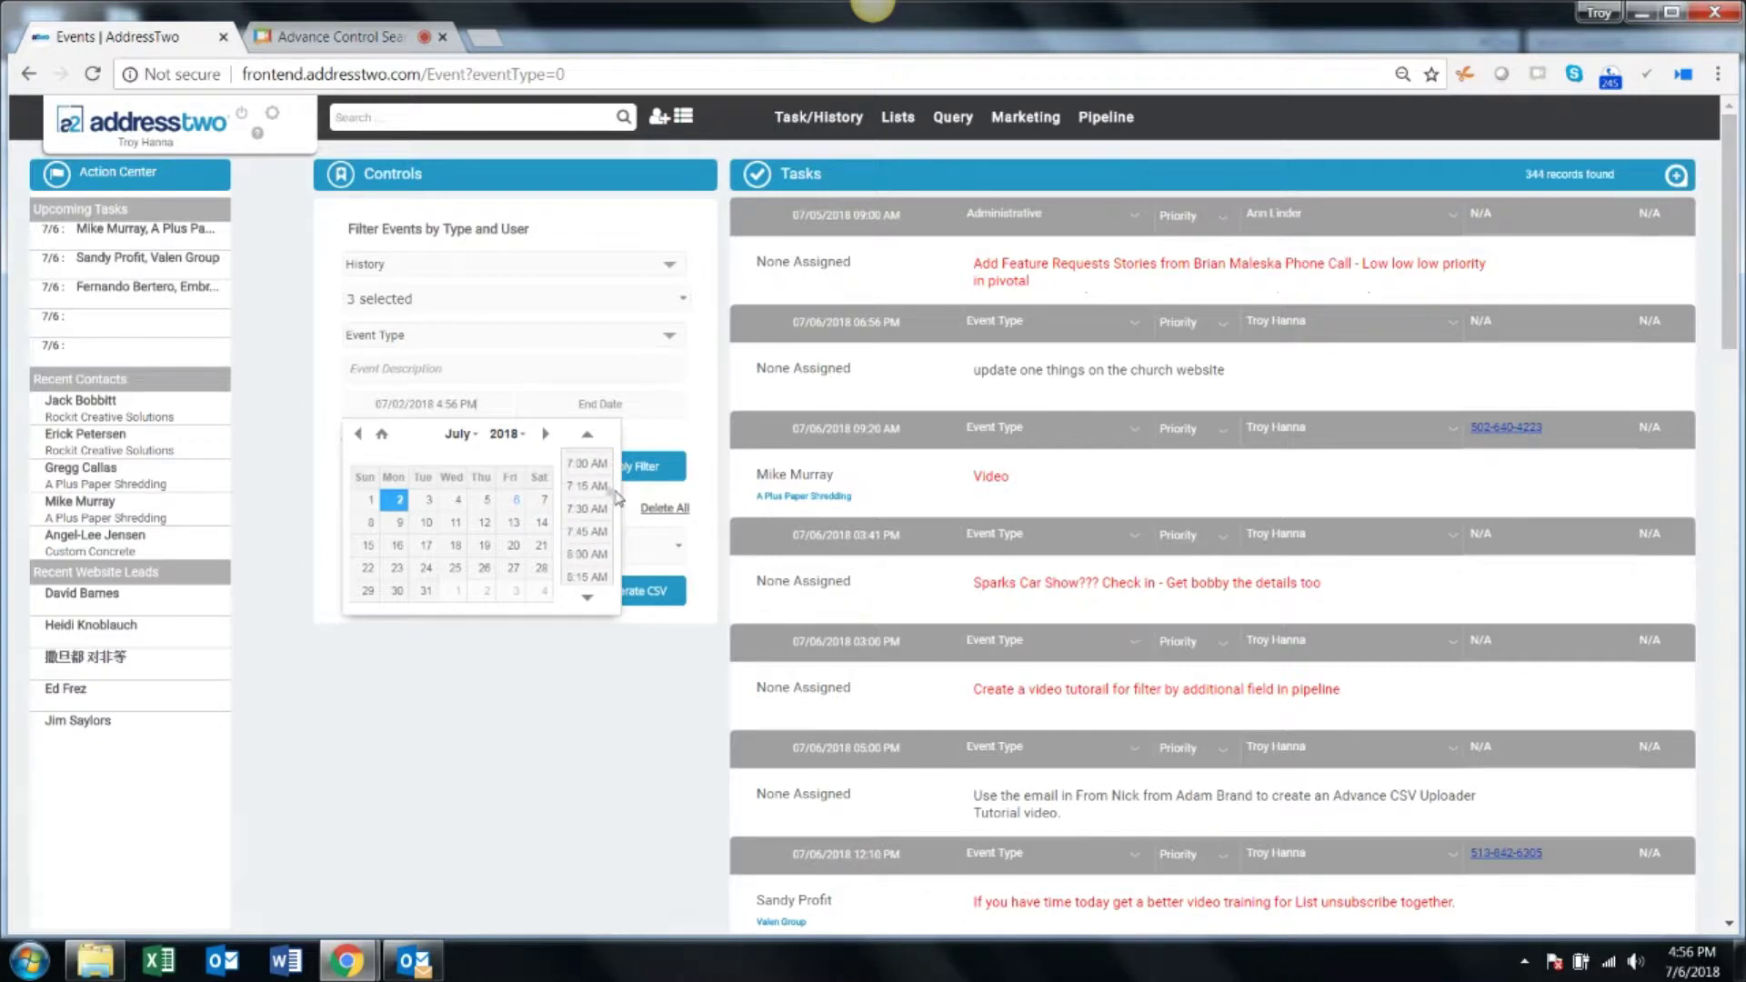
{"action": "scroll", "coordinate": [587, 478], "scroll_direction": "up", "scroll_amount": 1}
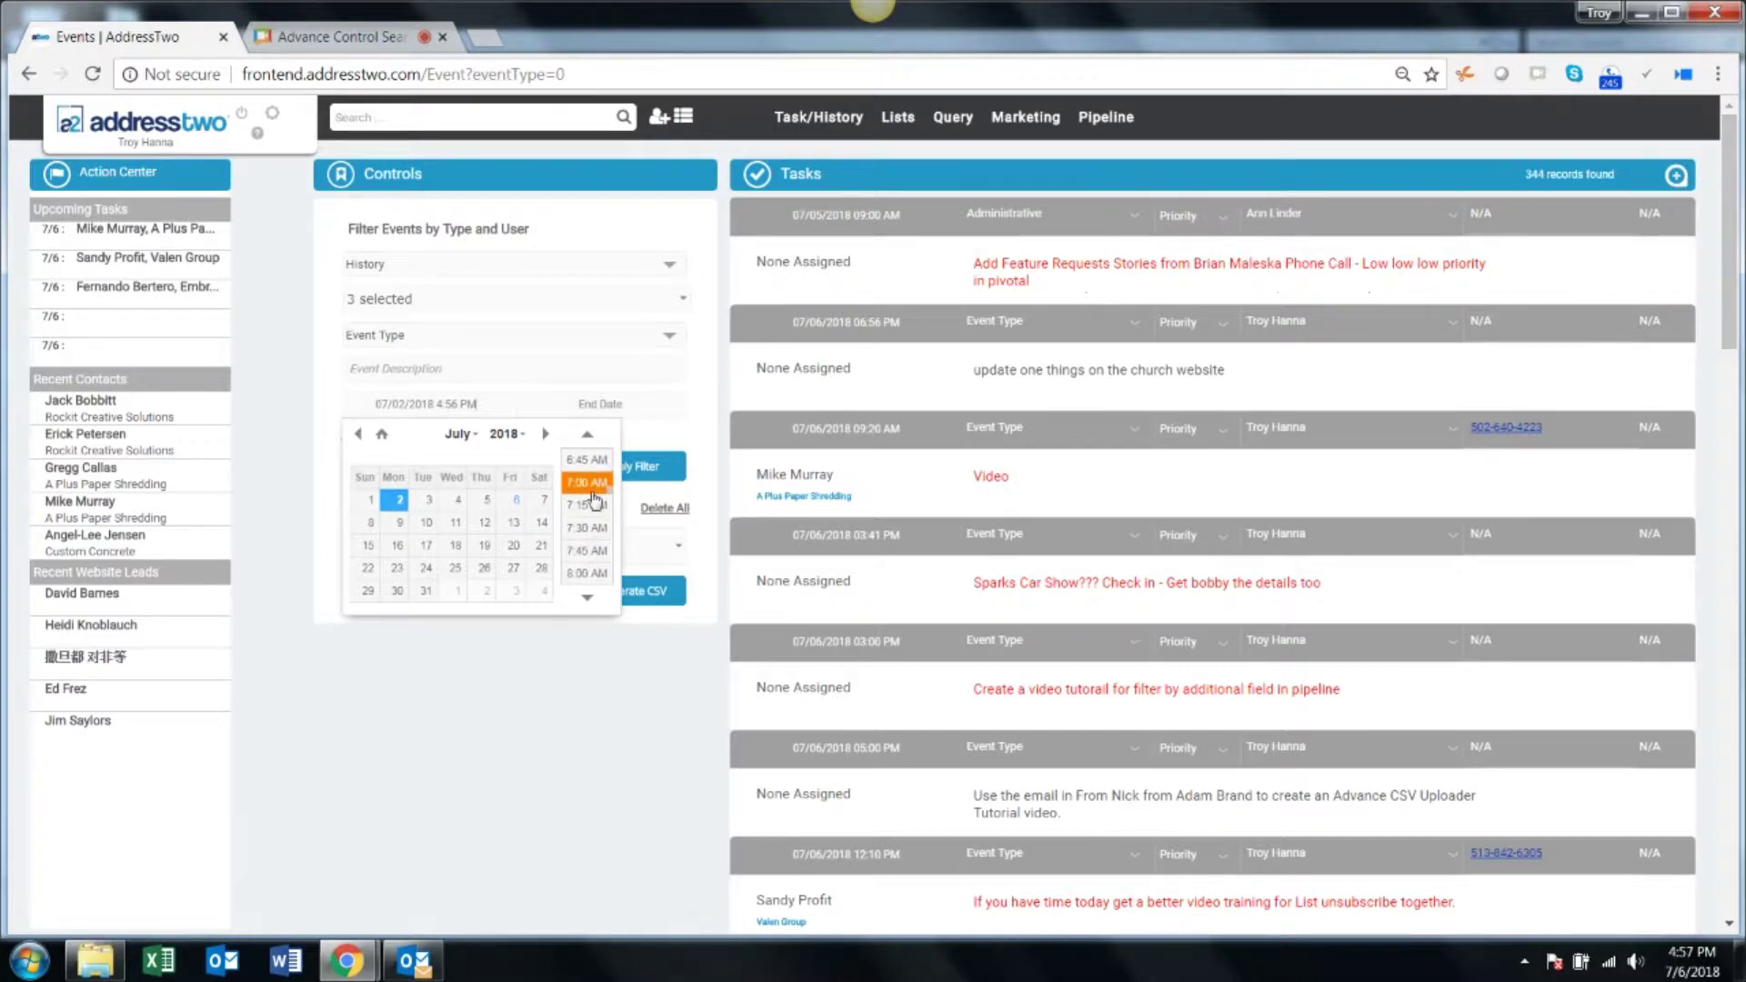
{"action": "scroll", "coordinate": [583, 491], "scroll_direction": "up", "scroll_amount": 1}
{"action": "left_click", "coordinate": [583, 491]}
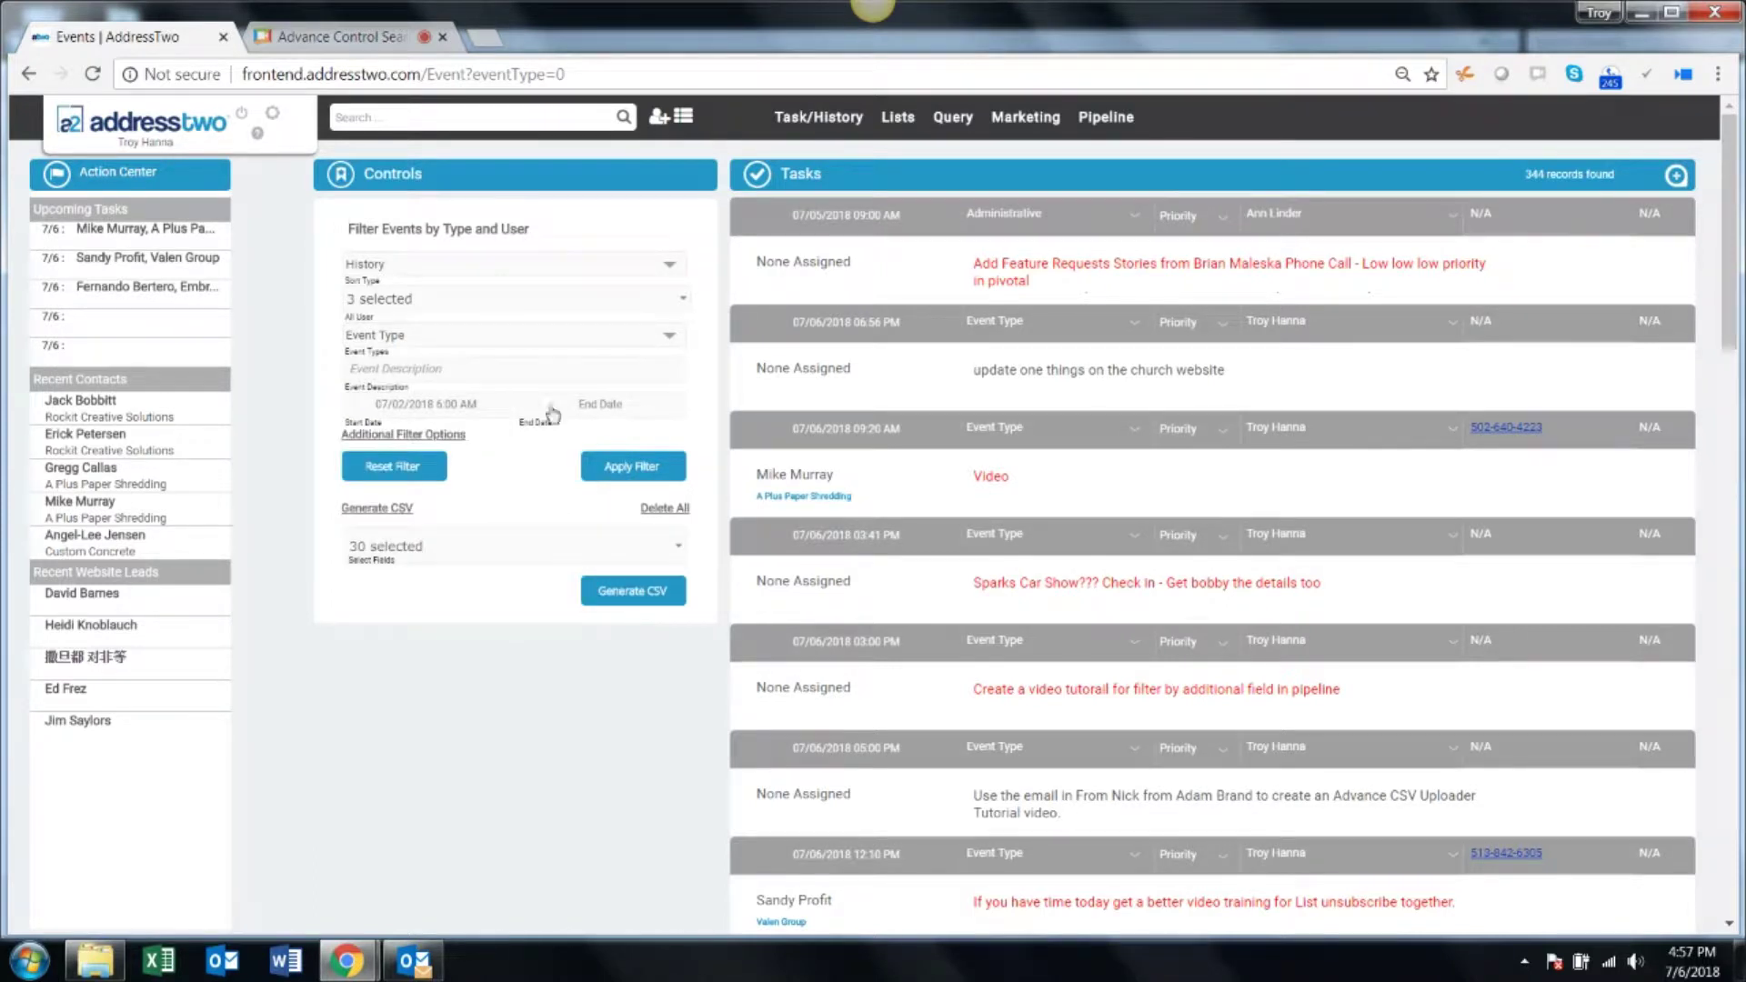
Step: Set the filter's end date to 07/06/2018 10:30 PM and apply the history filter
{"action": "left_click", "coordinate": [595, 405]}
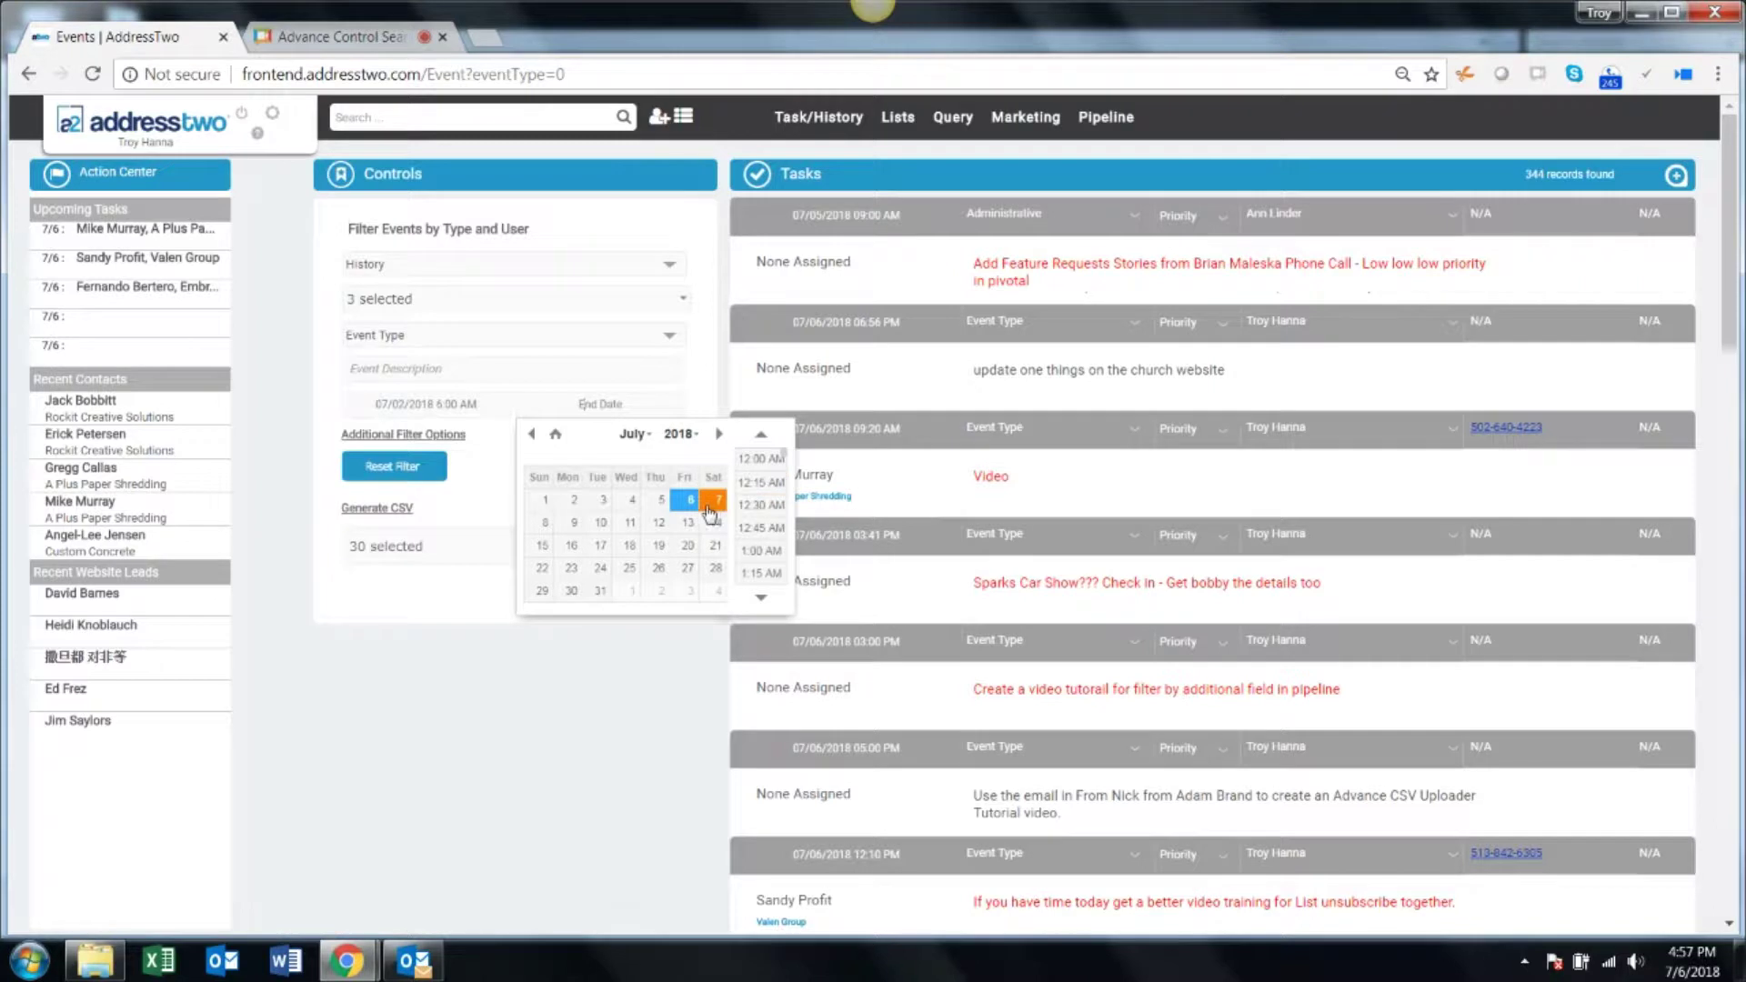
{"action": "scroll", "coordinate": [768, 555], "scroll_direction": "up", "scroll_amount": 3}
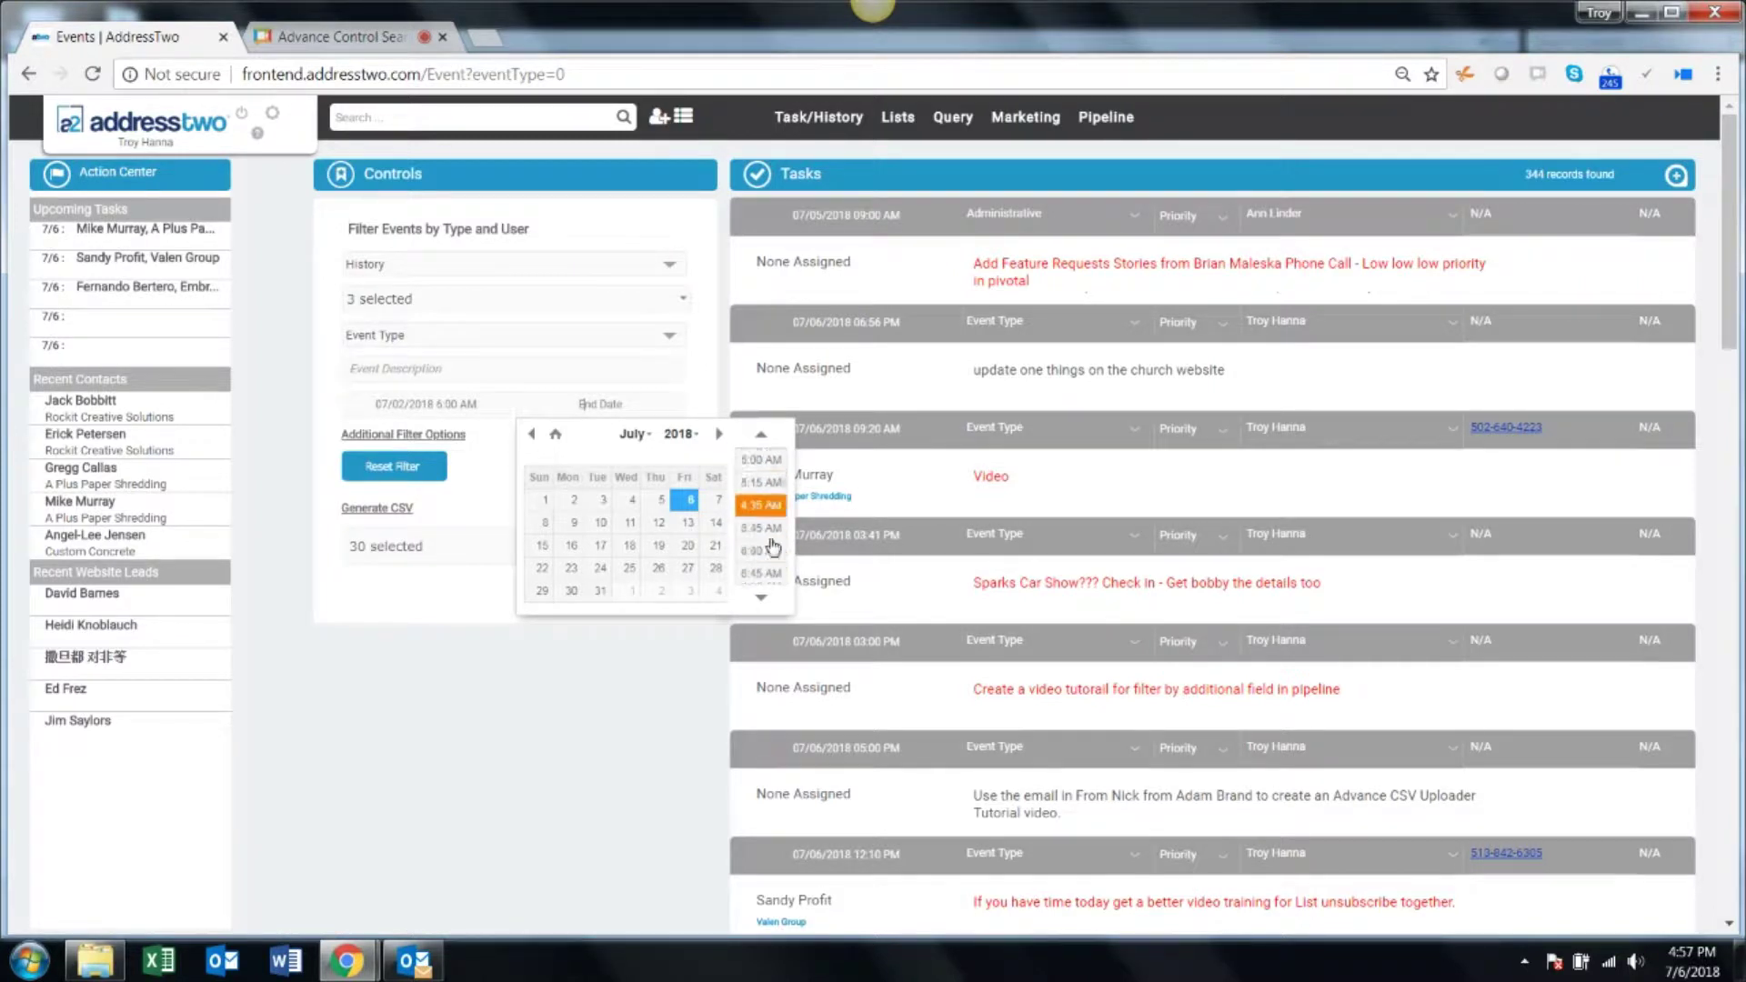
{"action": "scroll", "coordinate": [785, 491], "scroll_direction": "down", "scroll_amount": 20}
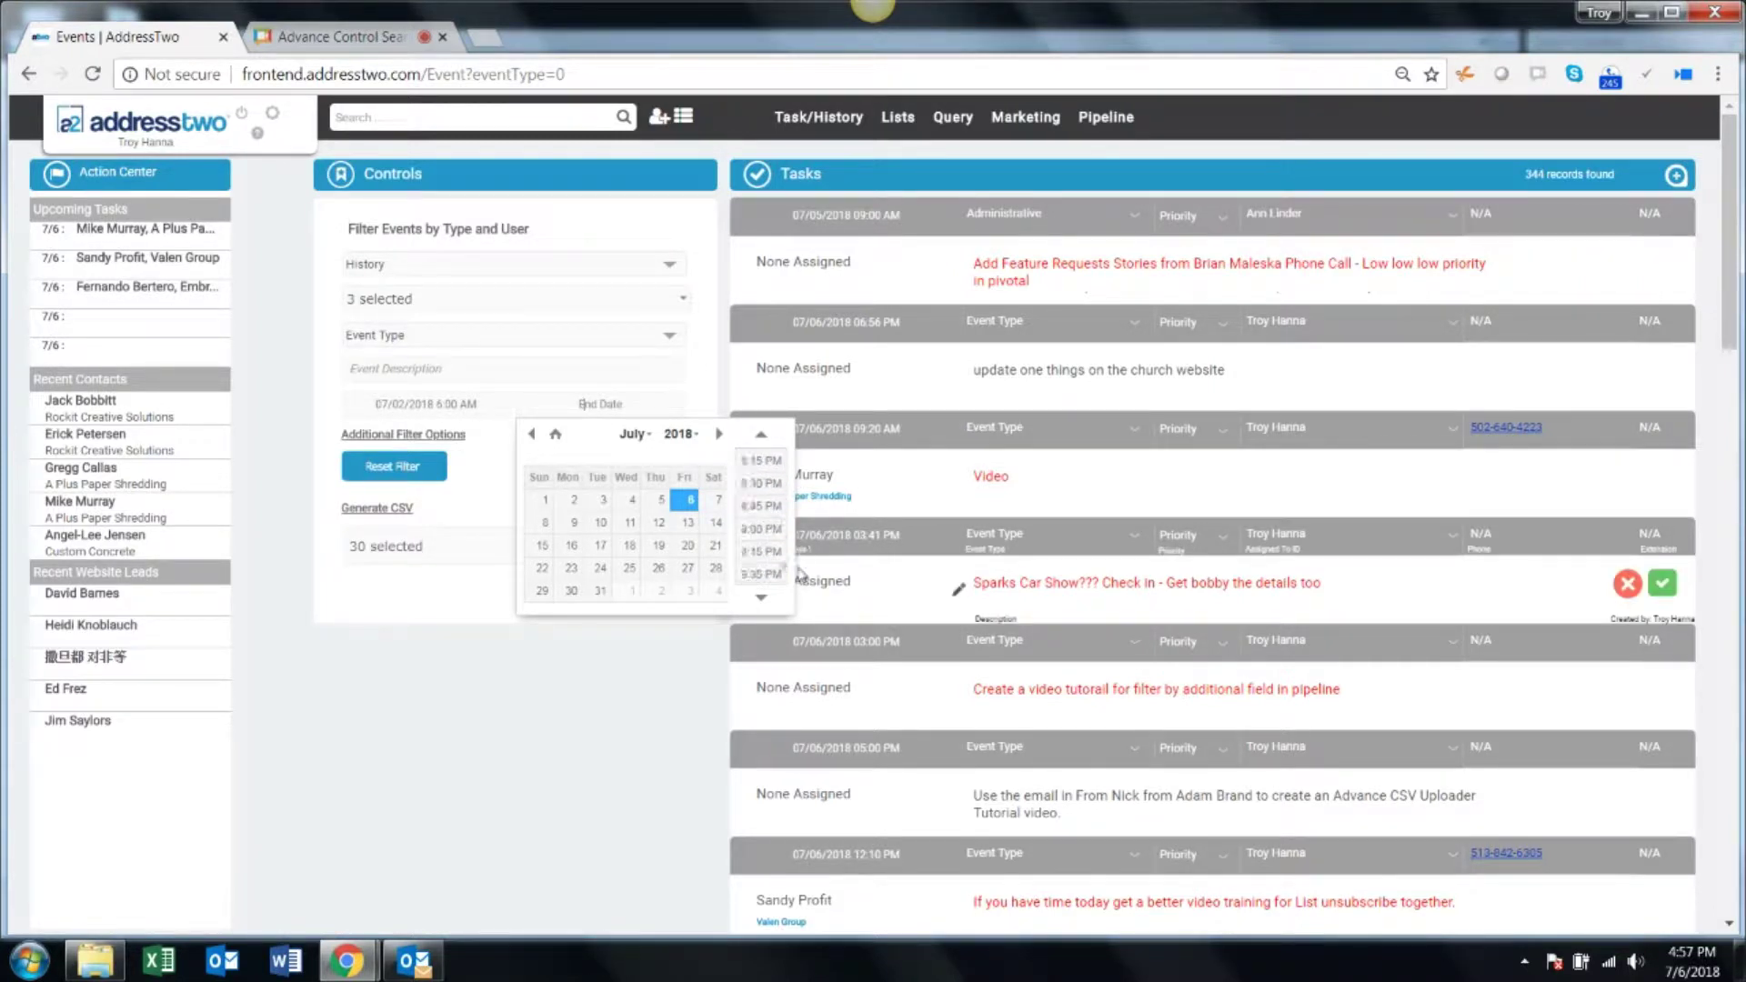
{"action": "left_click", "coordinate": [757, 475]}
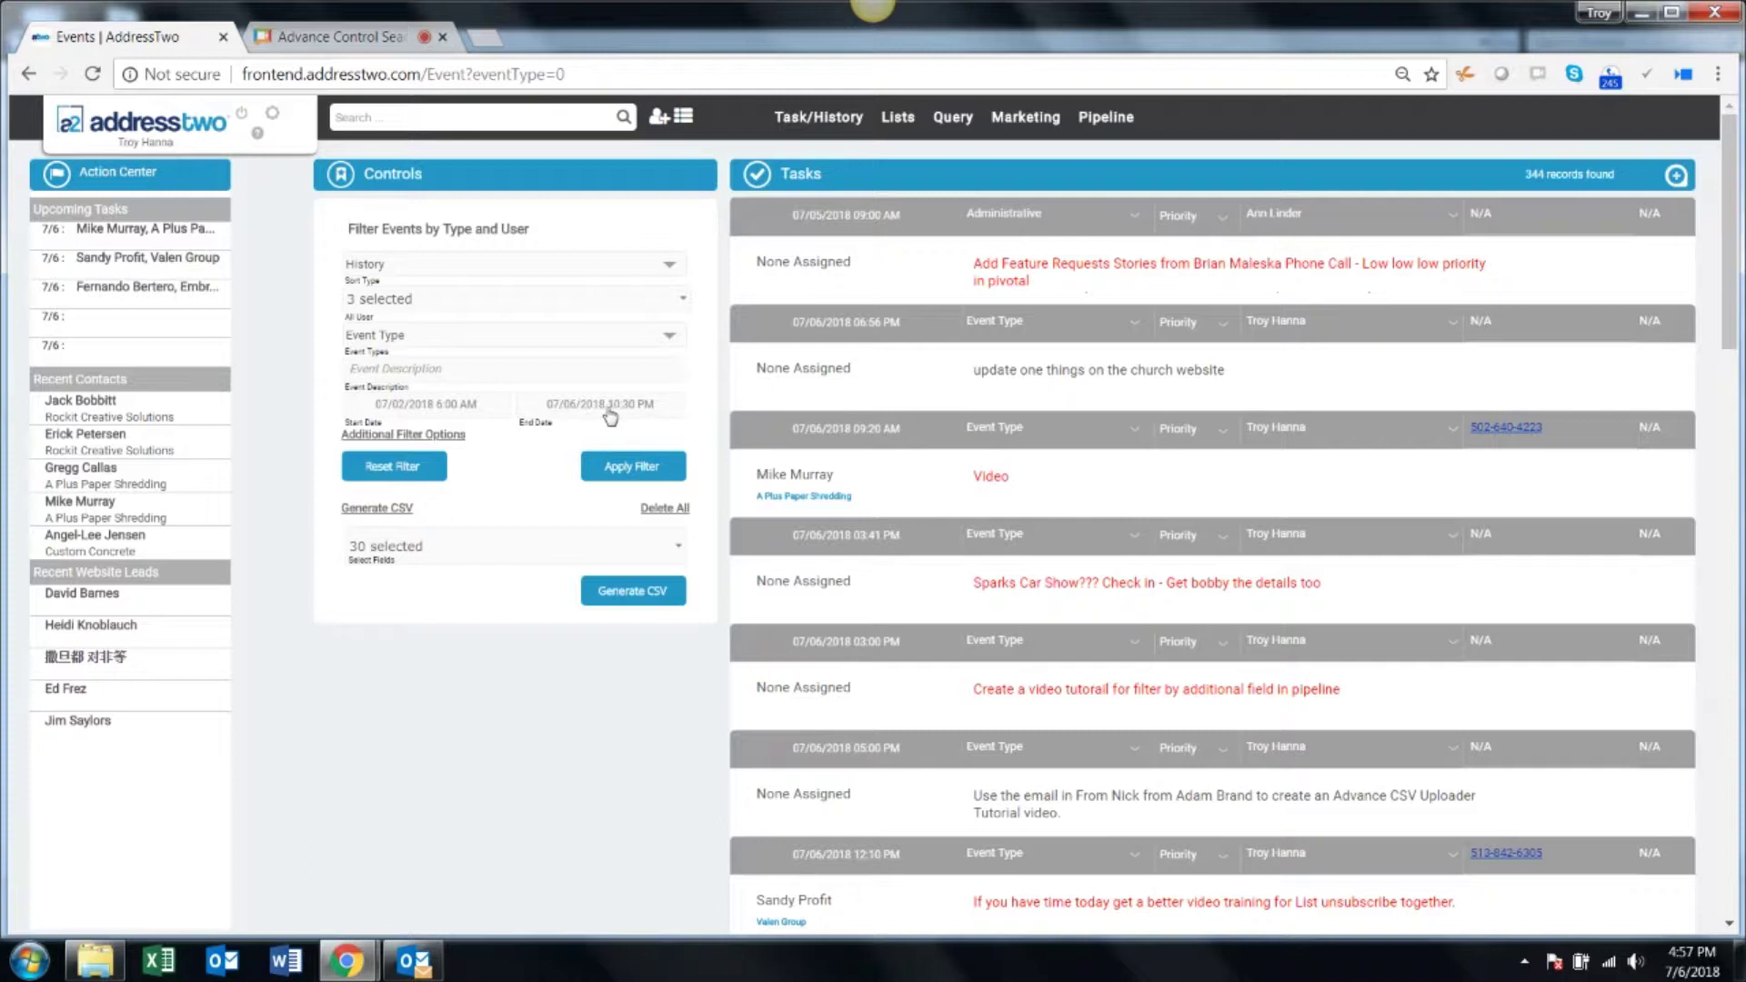
{"action": "left_click", "coordinate": [631, 484]}
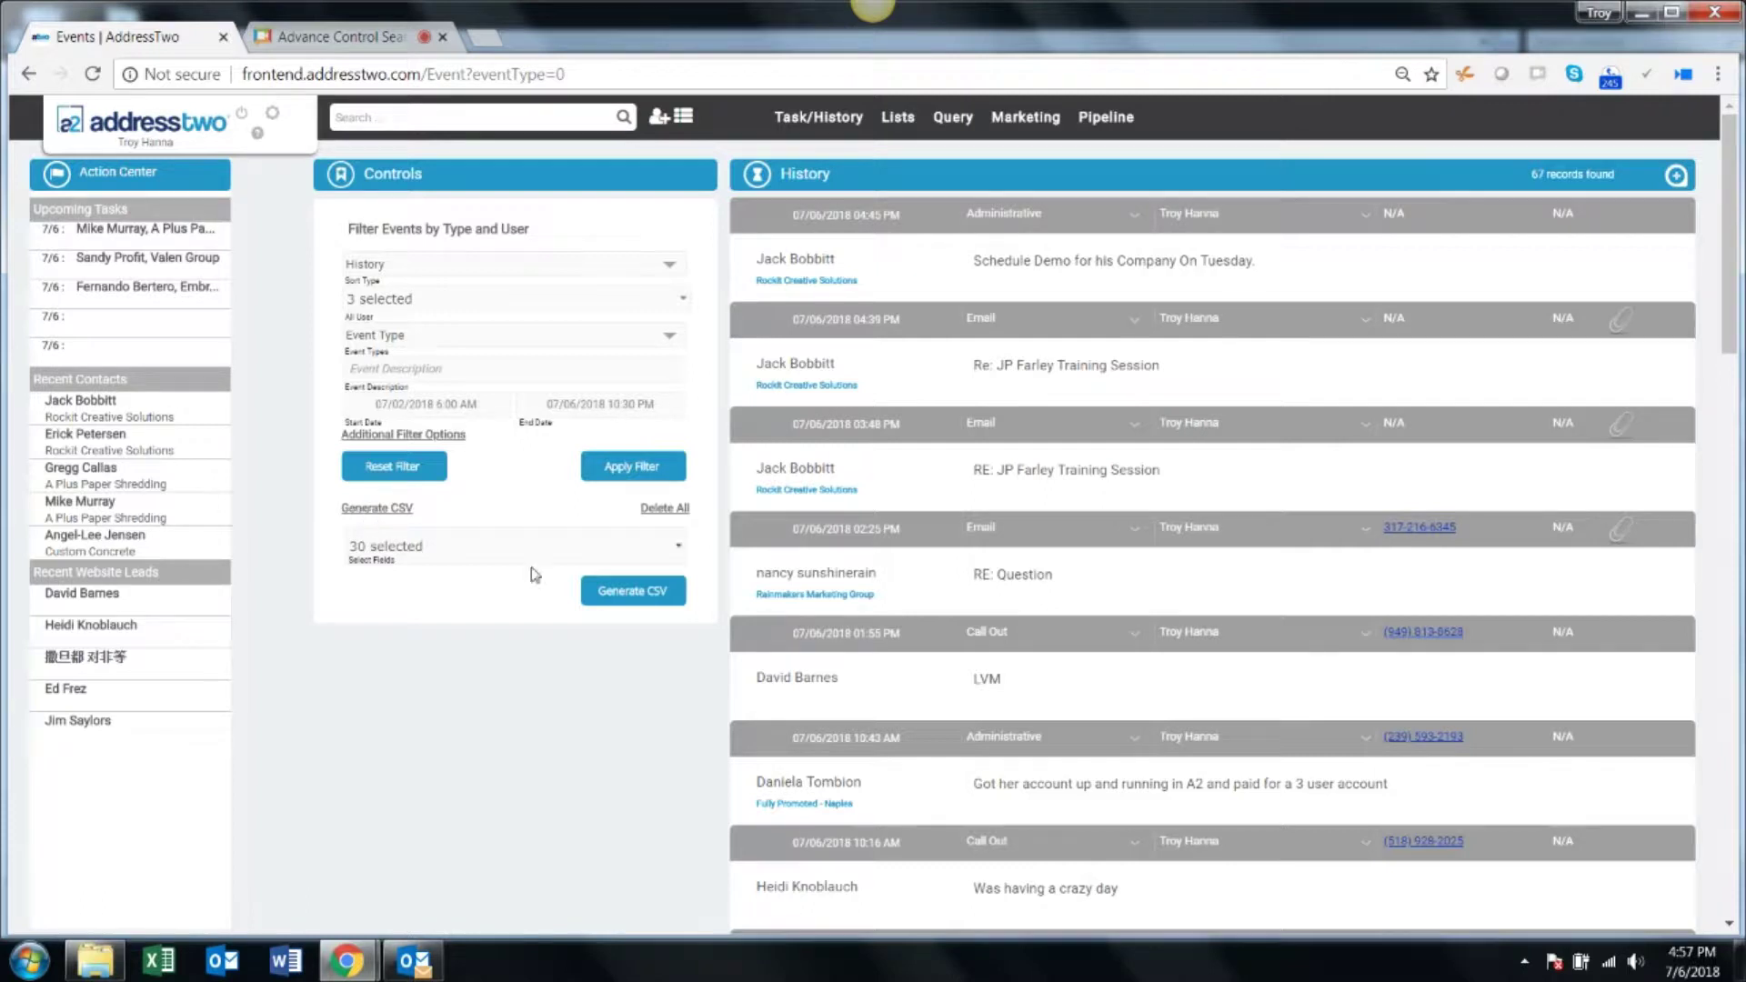
Step: Check the export field list, keep all 30 fields selected, and generate a CSV of the filtered history
{"action": "left_click", "coordinate": [432, 554]}
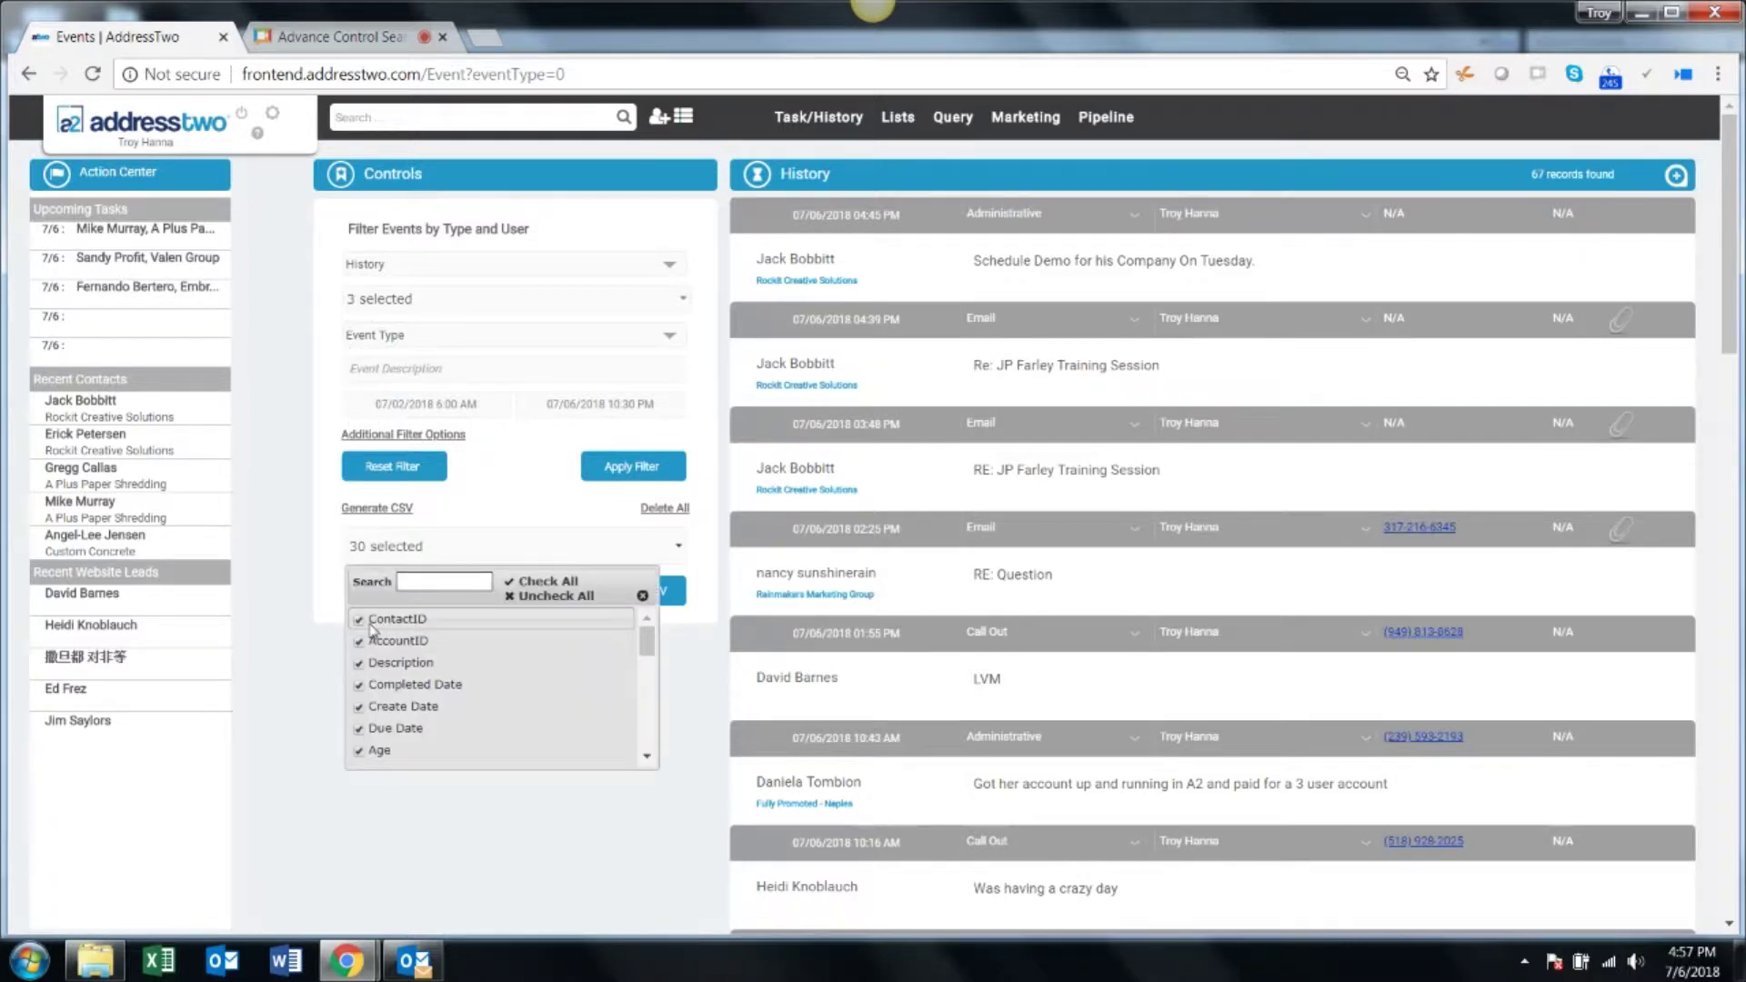
{"action": "scroll", "coordinate": [372, 654], "scroll_direction": "down", "scroll_amount": 3}
{"action": "left_click", "coordinate": [382, 829]}
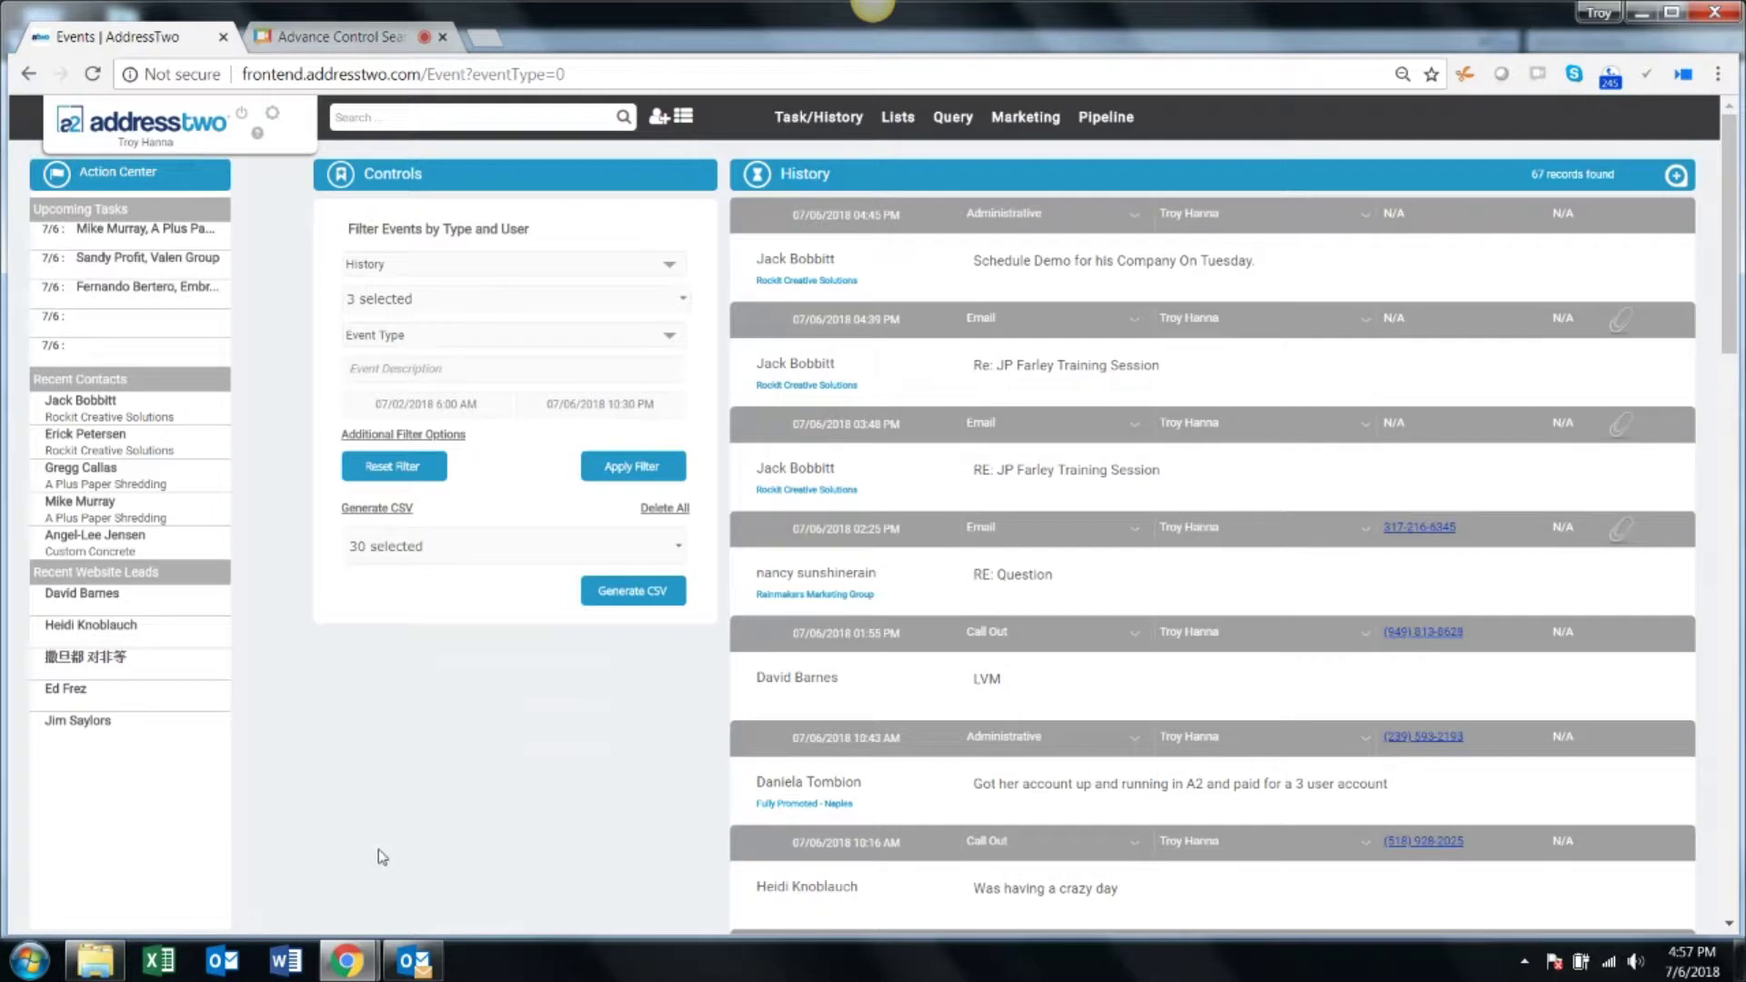
{"action": "left_click", "coordinate": [641, 598]}
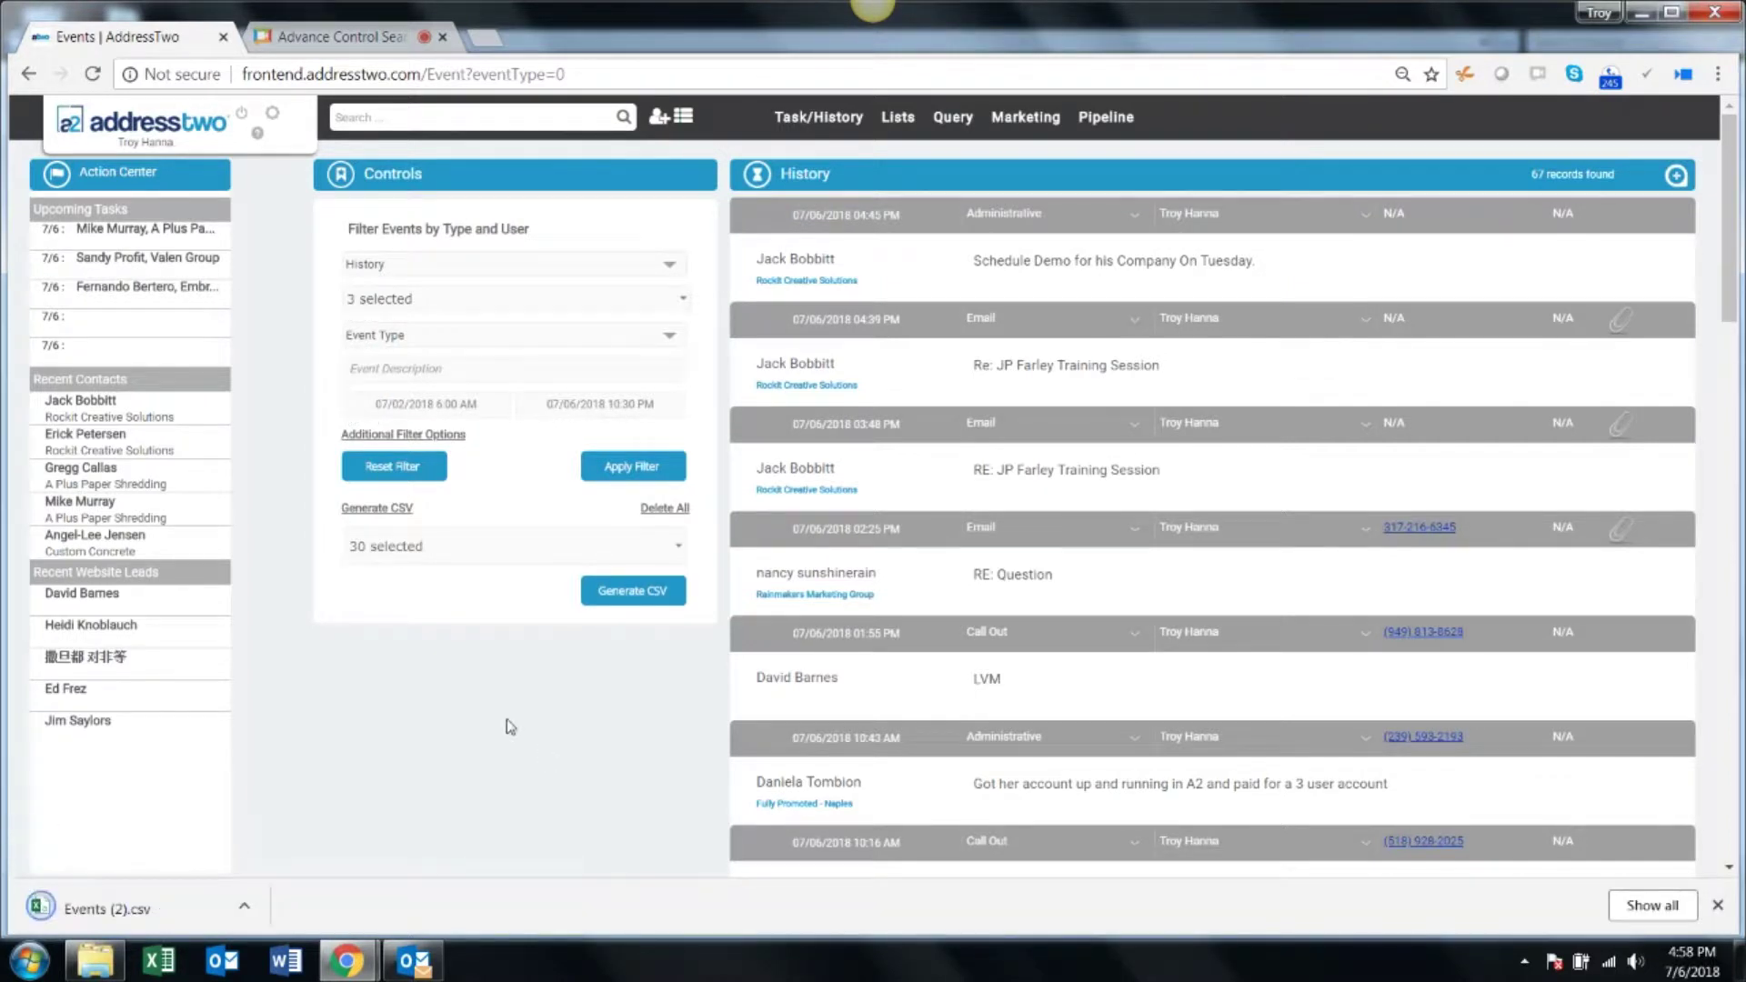
Step: Open the downloaded Events (2).csv in Excel and autofit the width of all columns
{"action": "left_click", "coordinate": [149, 911]}
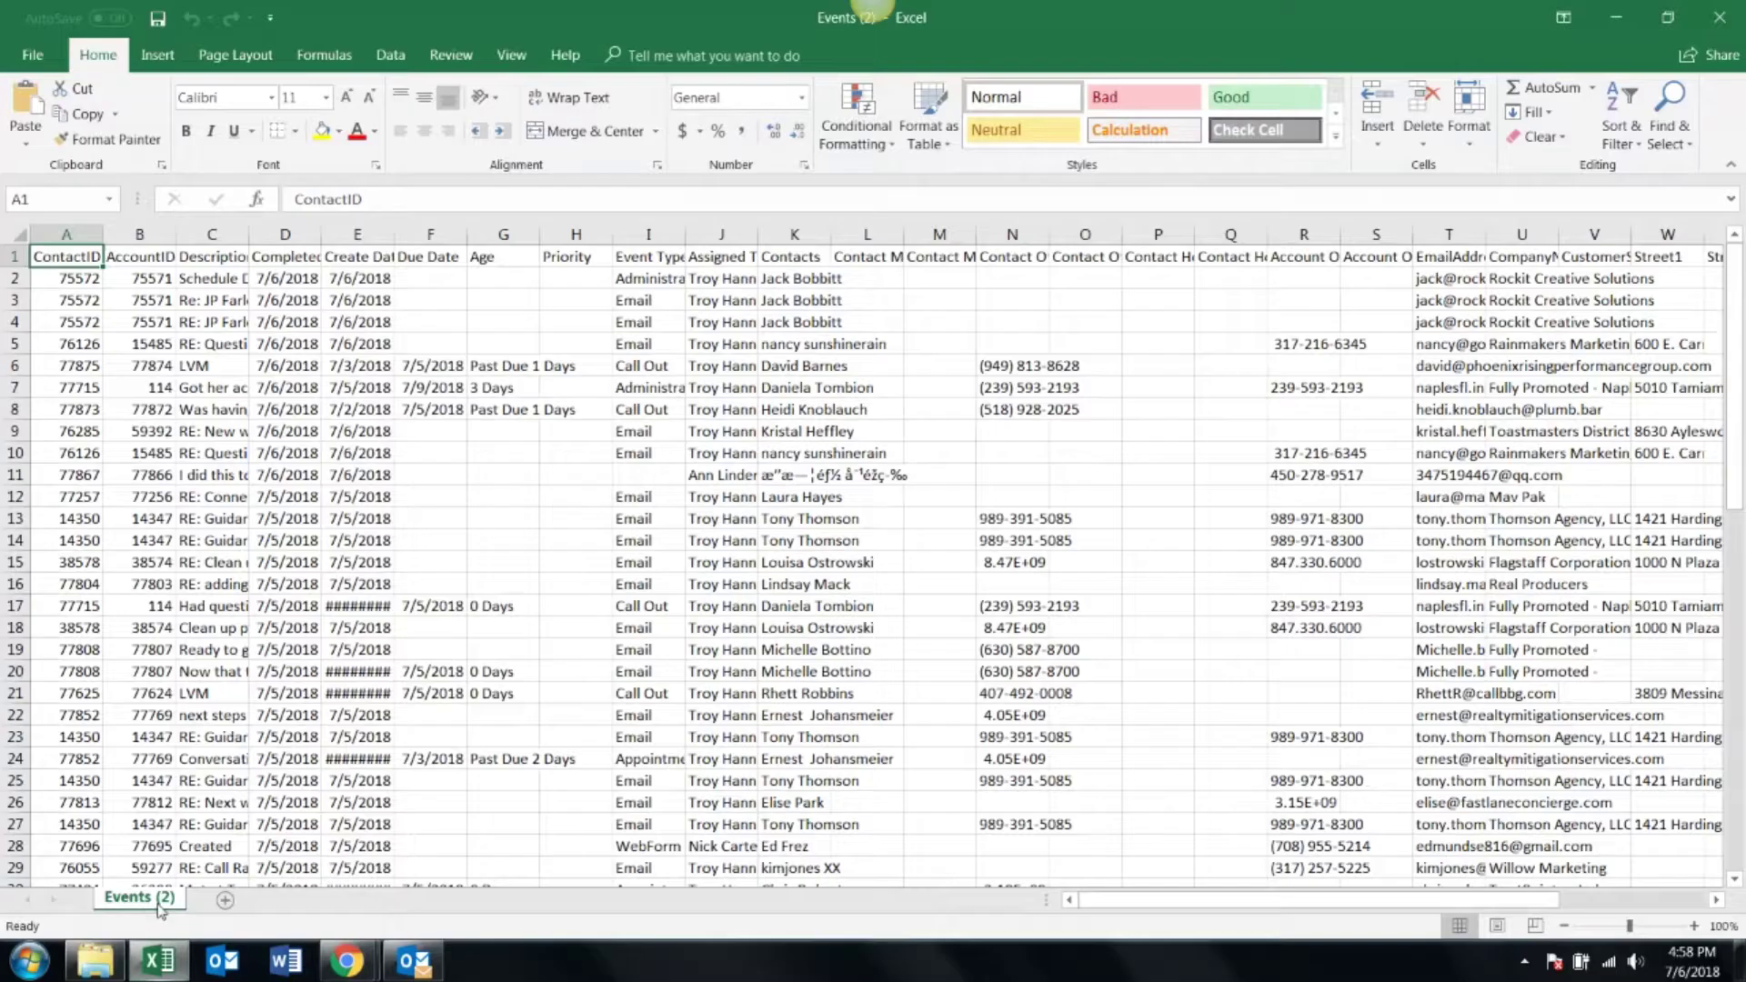
{"action": "left_click", "coordinate": [18, 230]}
{"action": "left_click", "coordinate": [1469, 118]}
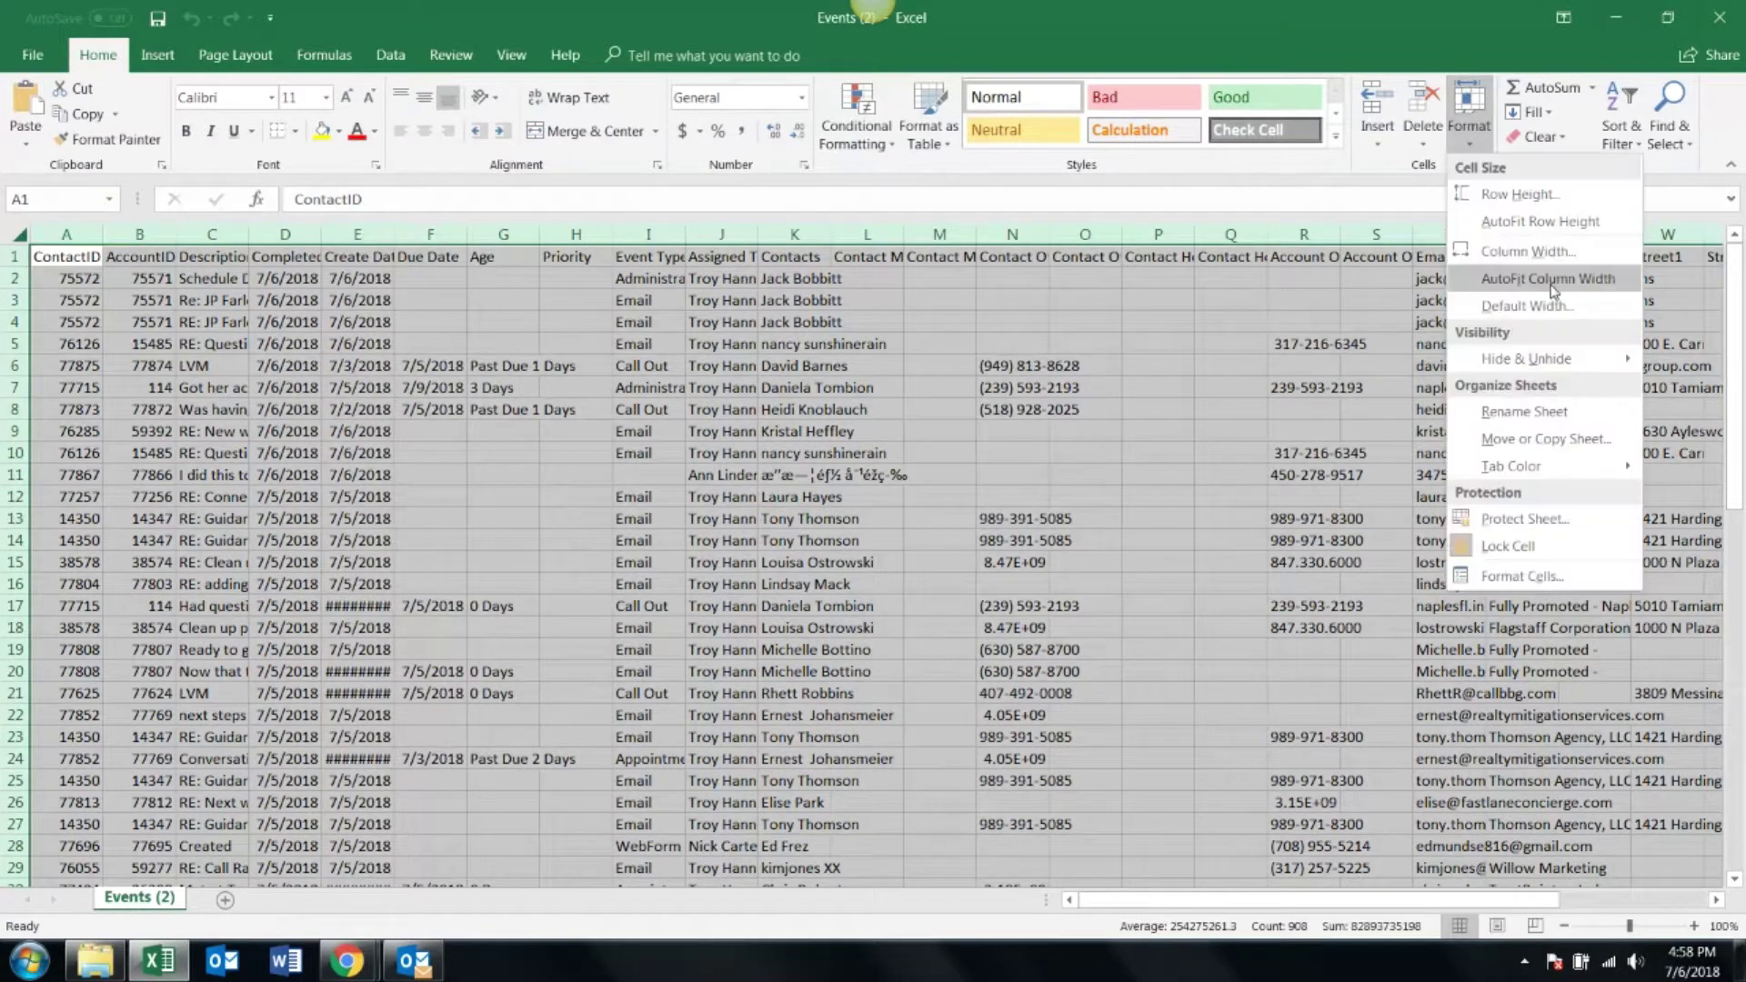
{"action": "left_click", "coordinate": [1555, 283]}
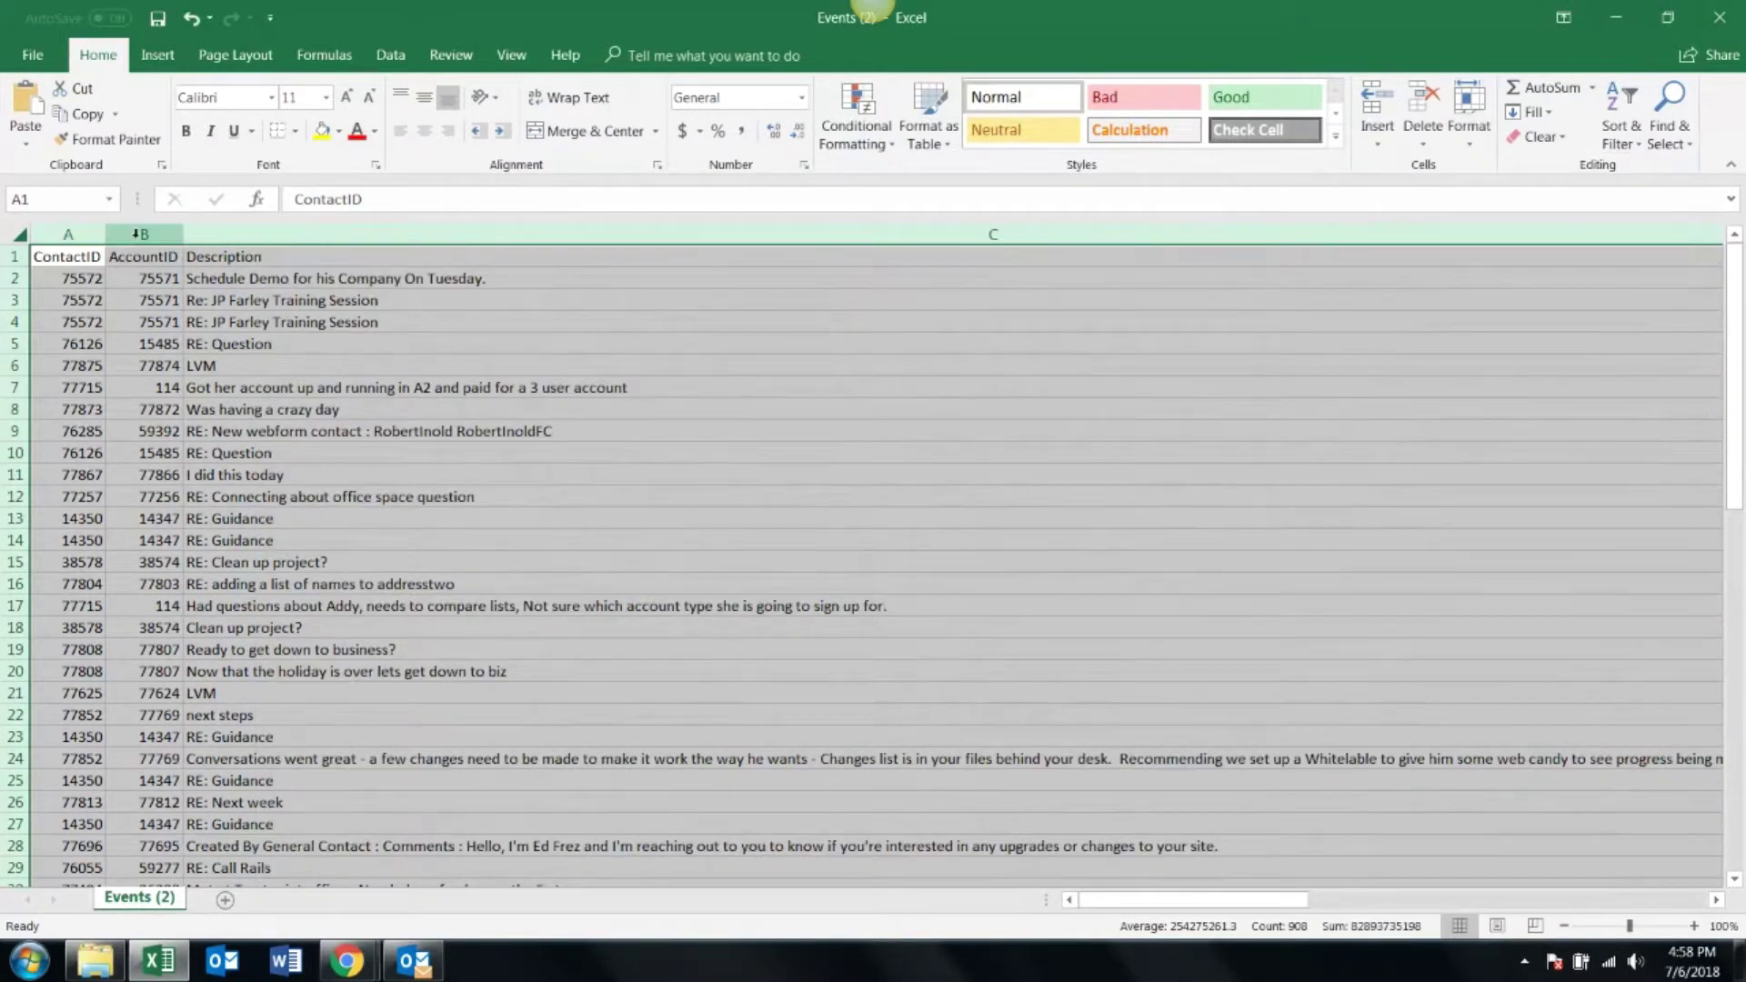
Step: Delete the ContactID and AccountID columns and narrow the Description column
{"action": "left_click_drag", "start_coordinate": [56, 227], "coordinate": [143, 233]}
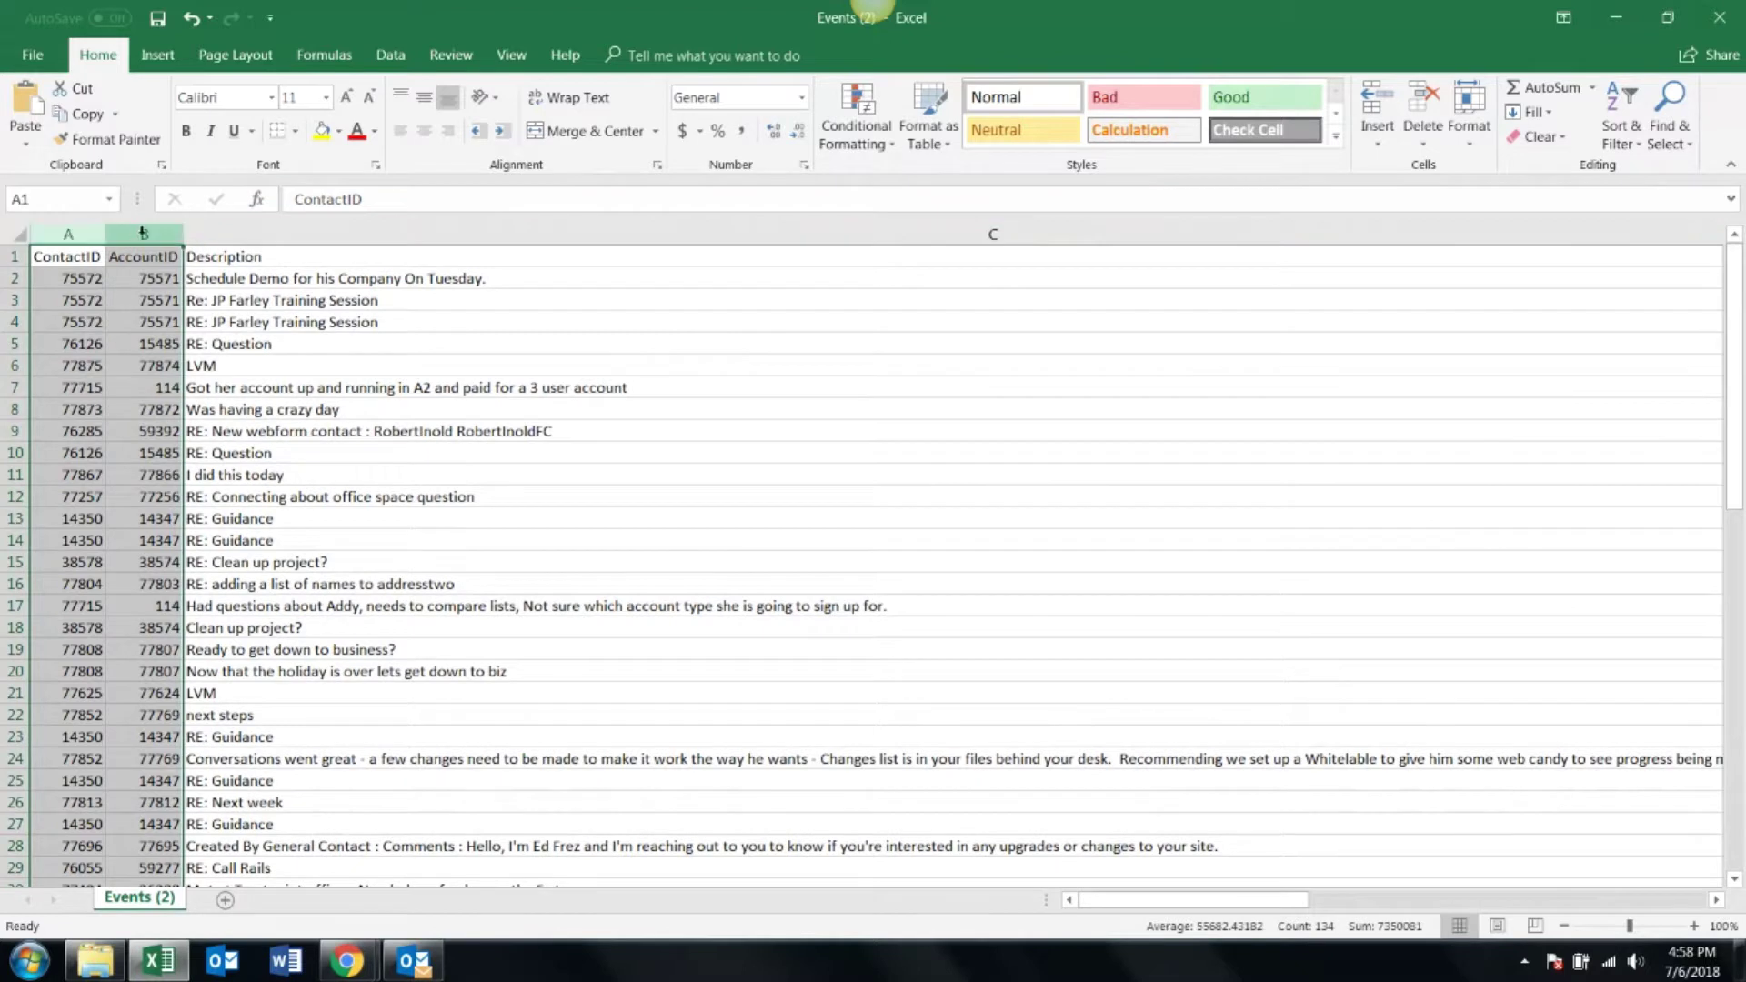
{"action": "right_click", "coordinate": [144, 234]}
{"action": "left_click", "coordinate": [234, 413]}
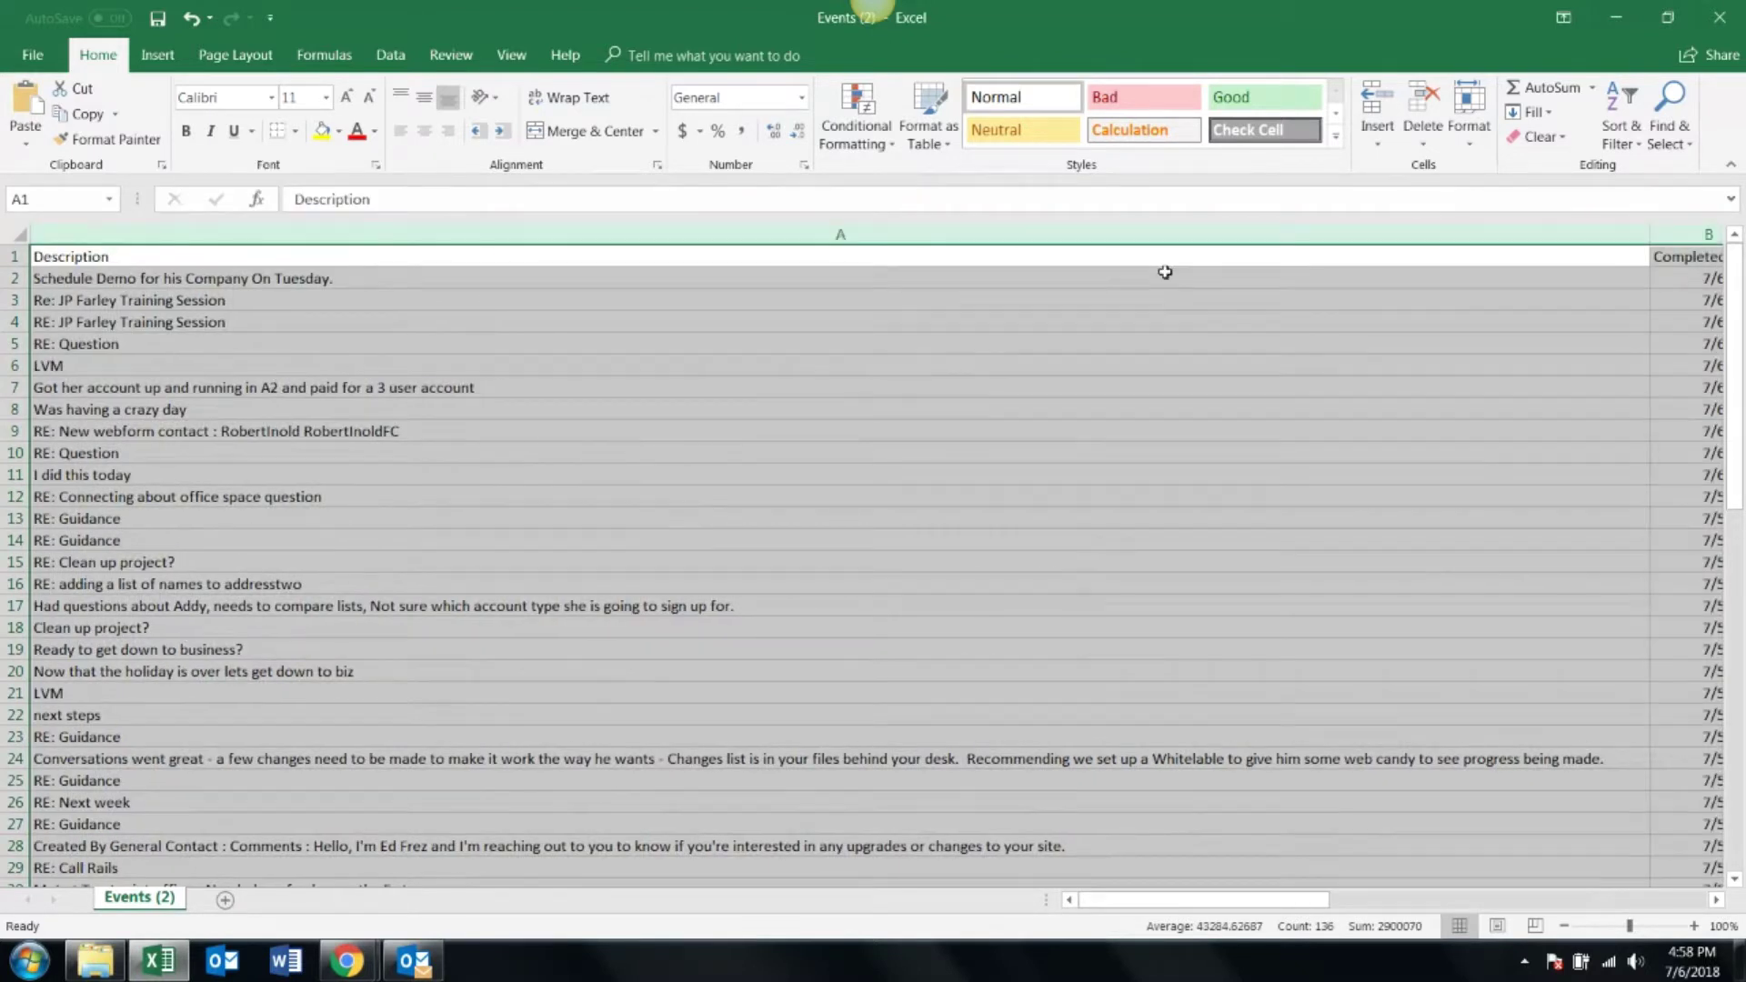
{"action": "left_click_drag", "start_coordinate": [1649, 235], "coordinate": [389, 275]}
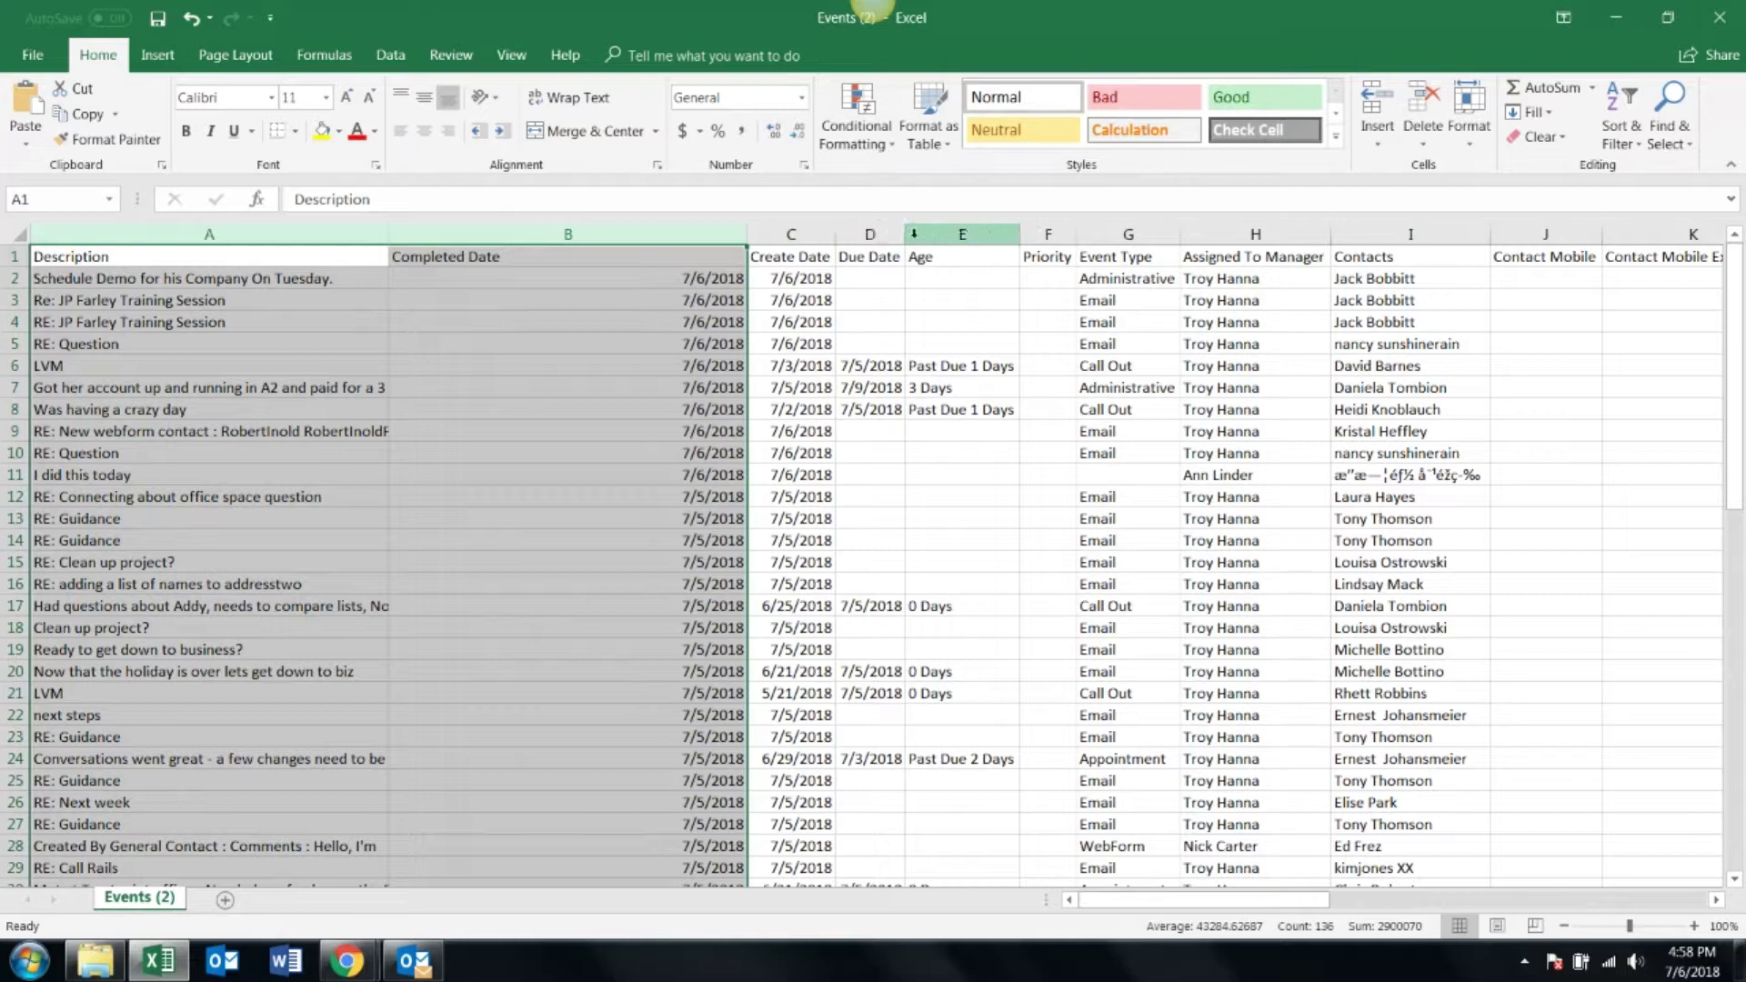
Step: Delete the Priority column
{"action": "left_click", "coordinate": [1048, 233]}
{"action": "right_click", "coordinate": [1058, 236]}
{"action": "left_click", "coordinate": [1127, 429]}
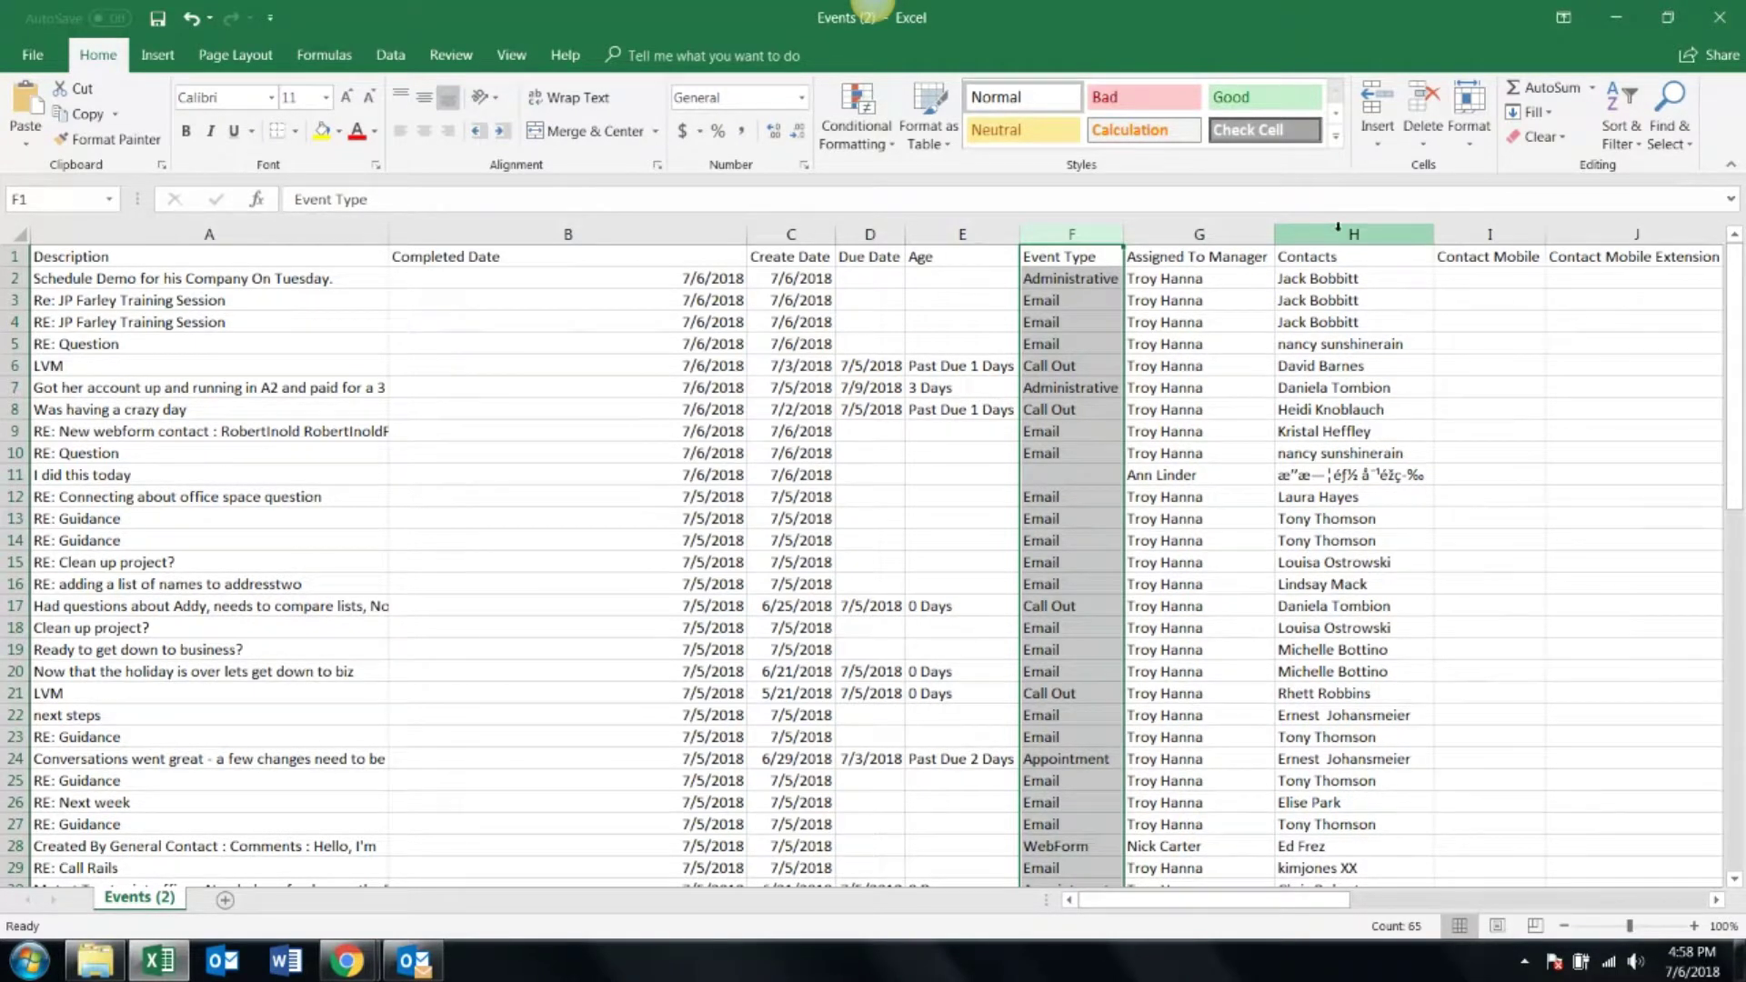
Step: Delete the six contact phone columns from Contact Mobile through Contact Home Extension
{"action": "left_click", "coordinate": [1717, 901]}
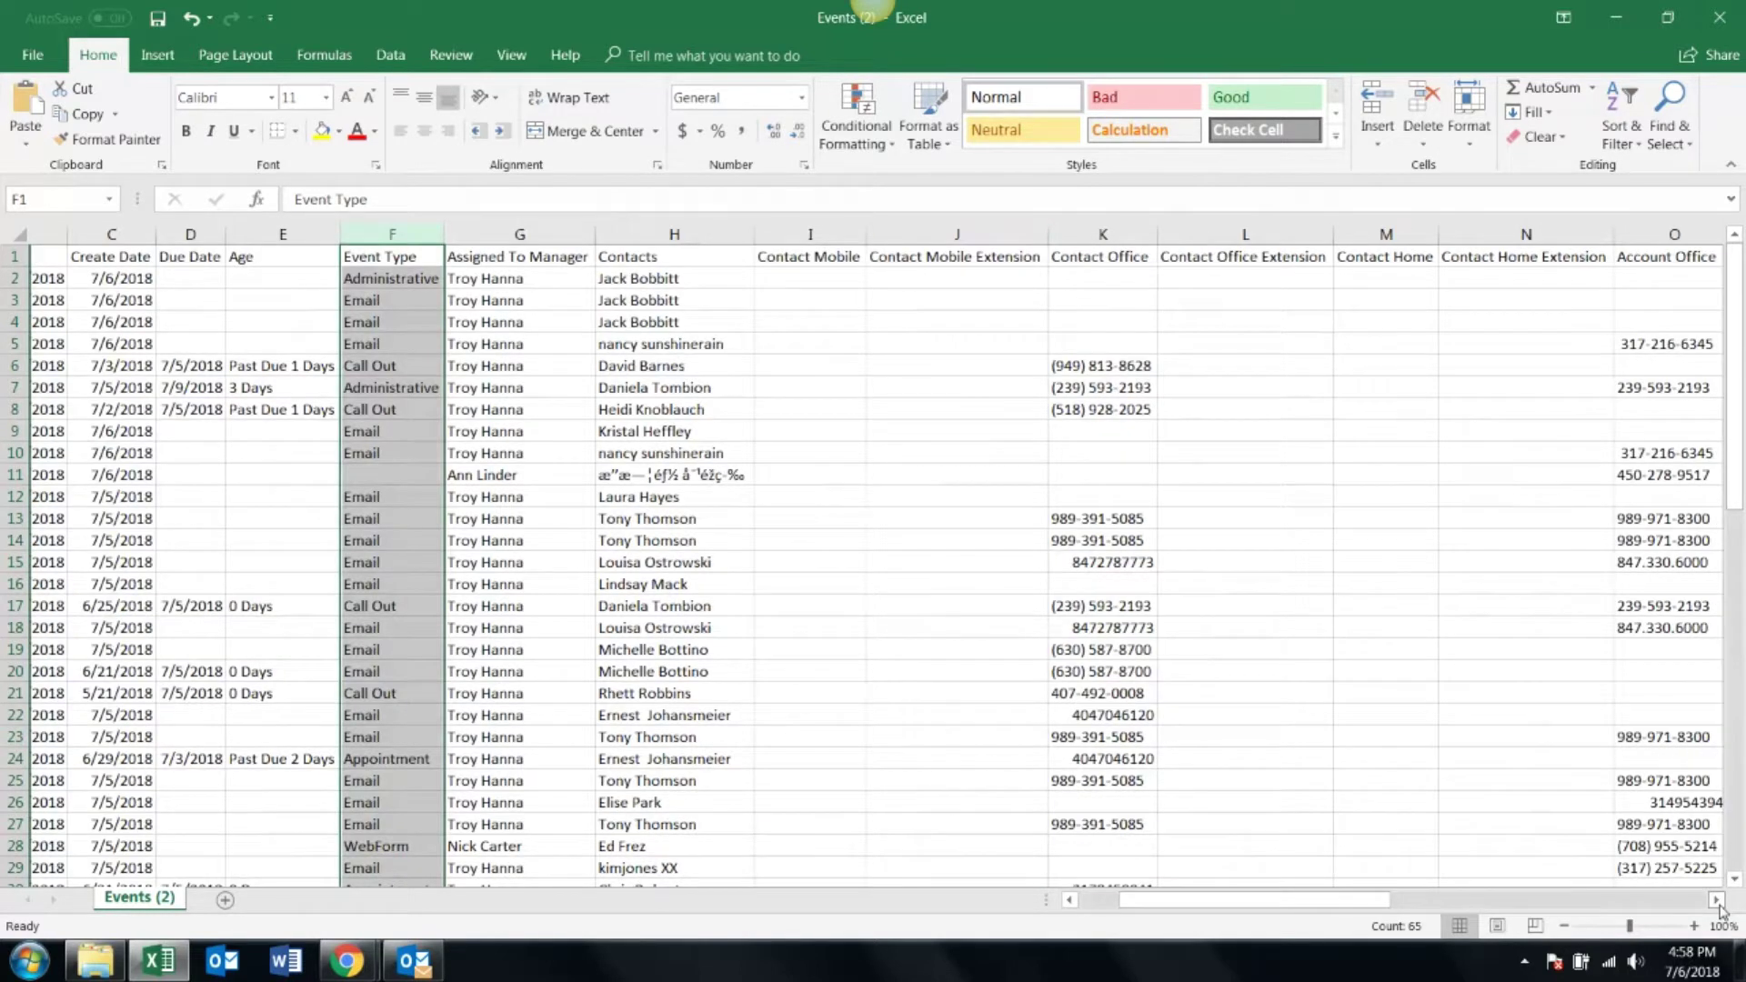
{"action": "left_click_drag", "start_coordinate": [783, 234], "coordinate": [1492, 235]}
{"action": "right_click", "coordinate": [1492, 235]}
{"action": "key", "text": "Escape"}
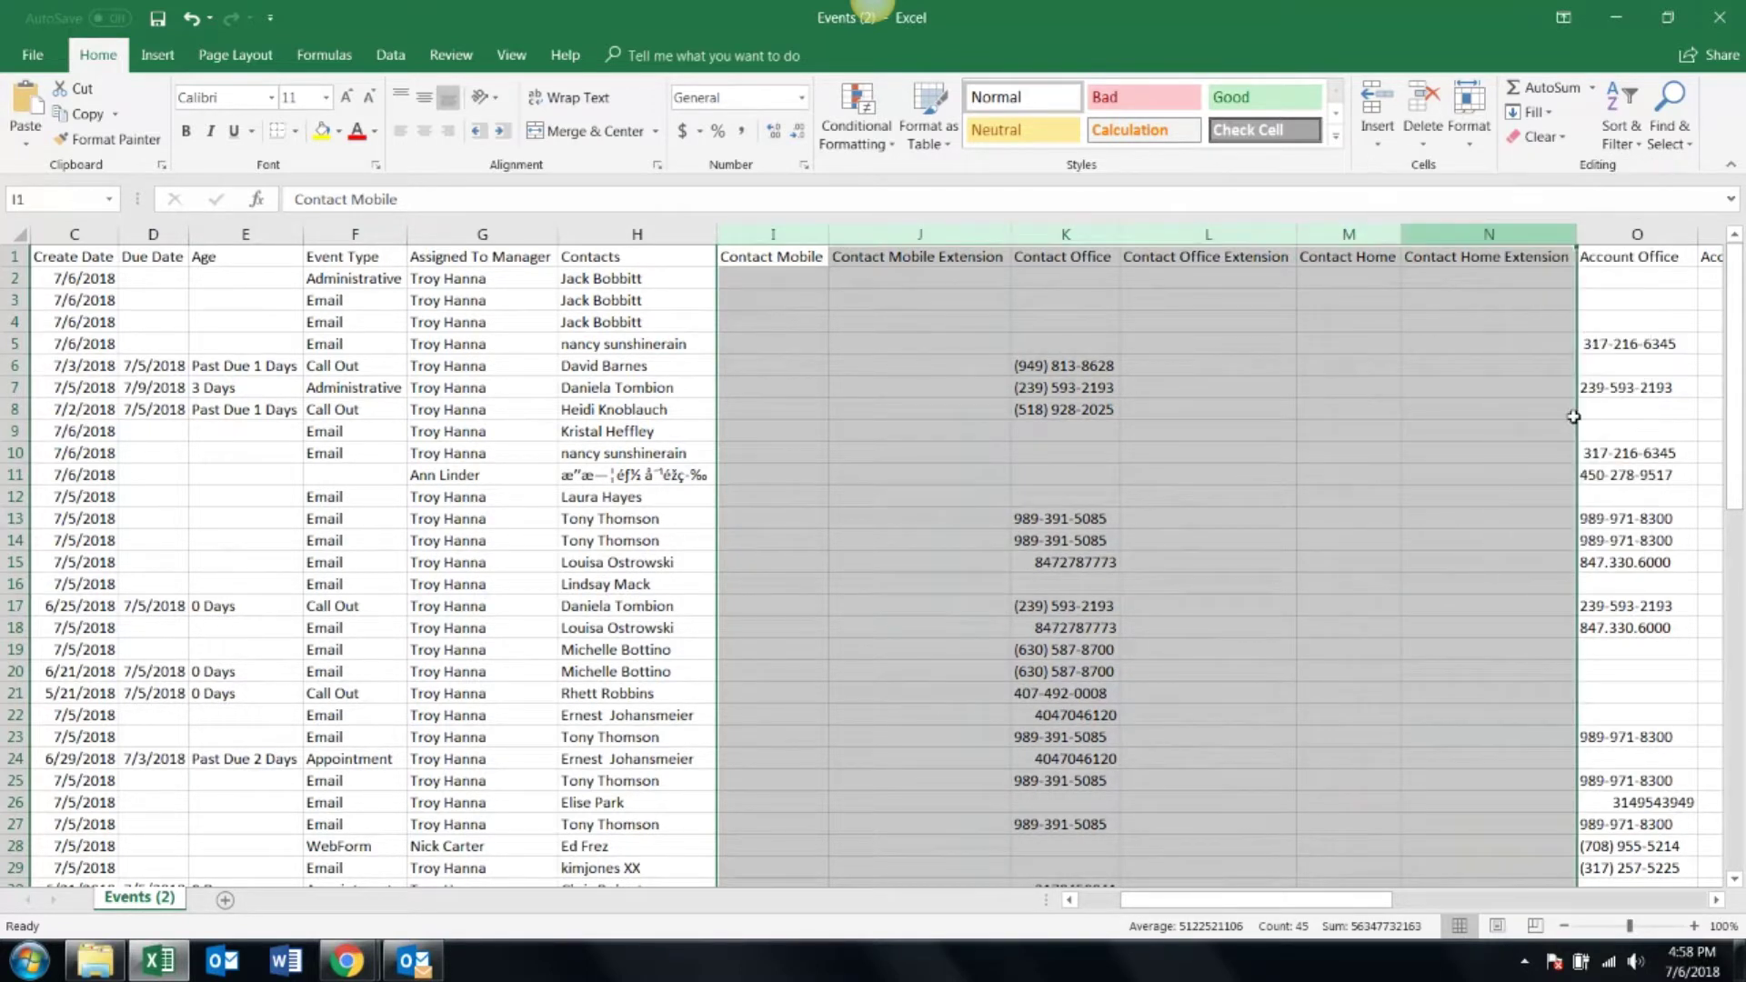
{"action": "key", "text": "ctrl+minus"}
Step: Delete the Account Office Extension and EmailAddress columns
{"action": "left_click", "coordinate": [903, 235]}
{"action": "right_click", "coordinate": [904, 234]}
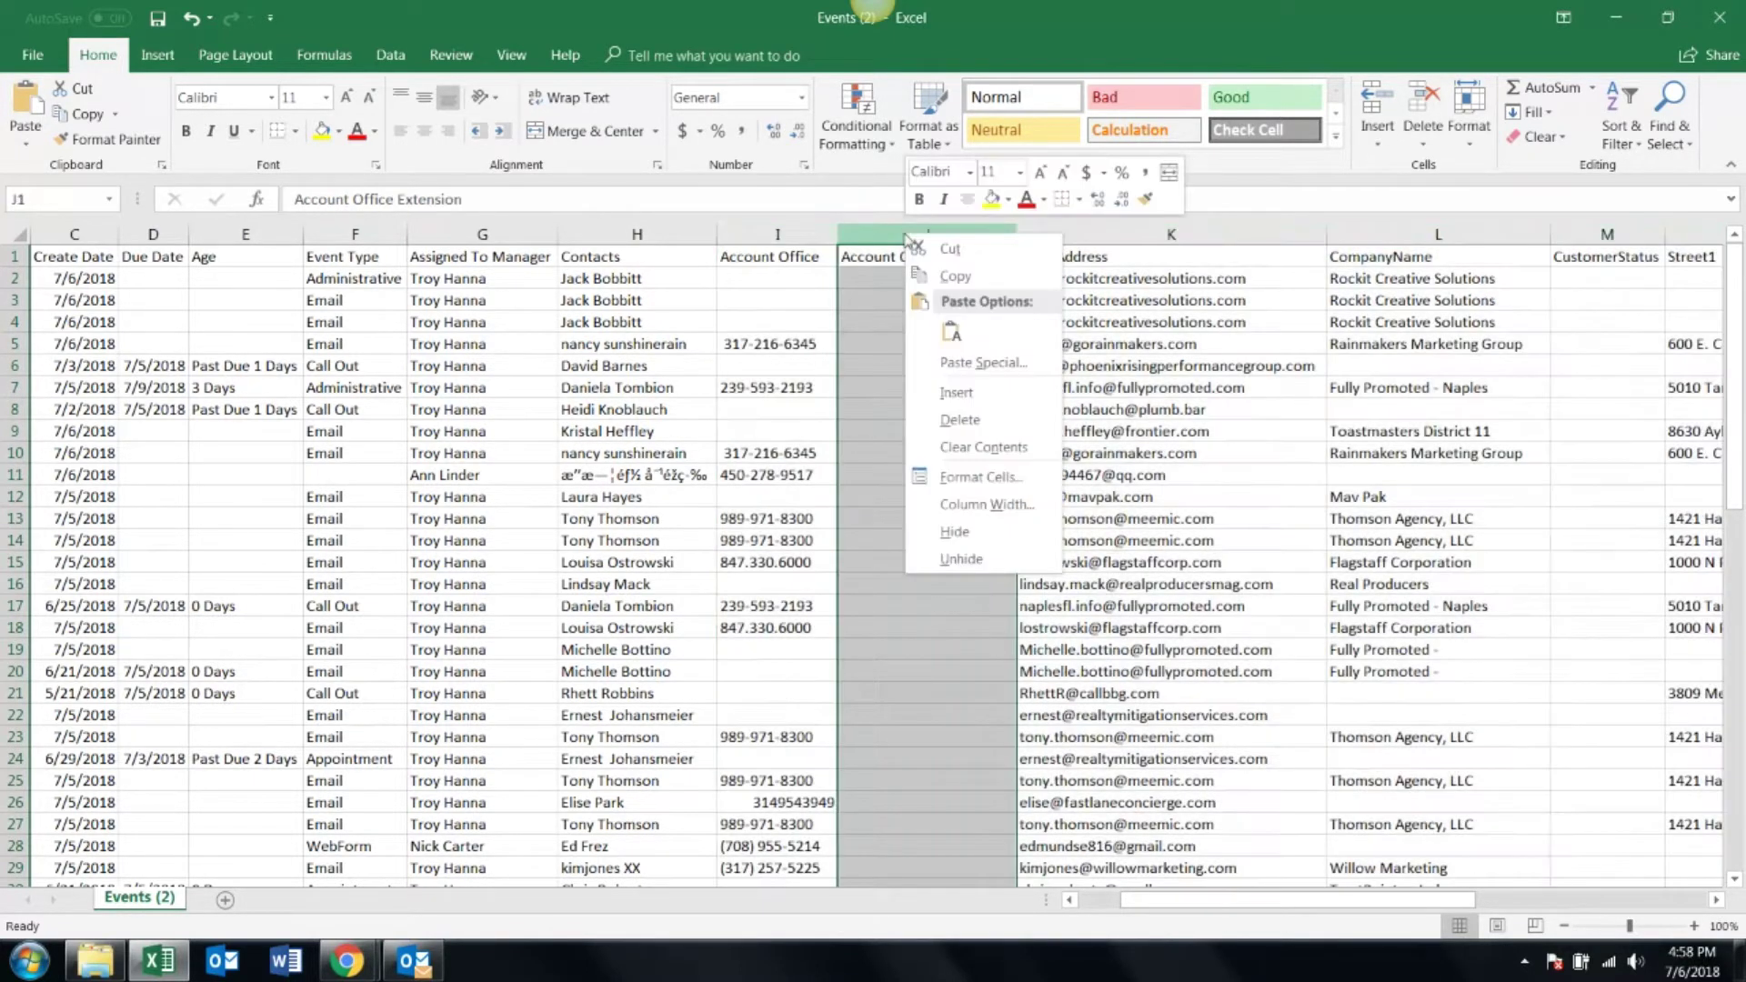
{"action": "left_click", "coordinate": [964, 413]}
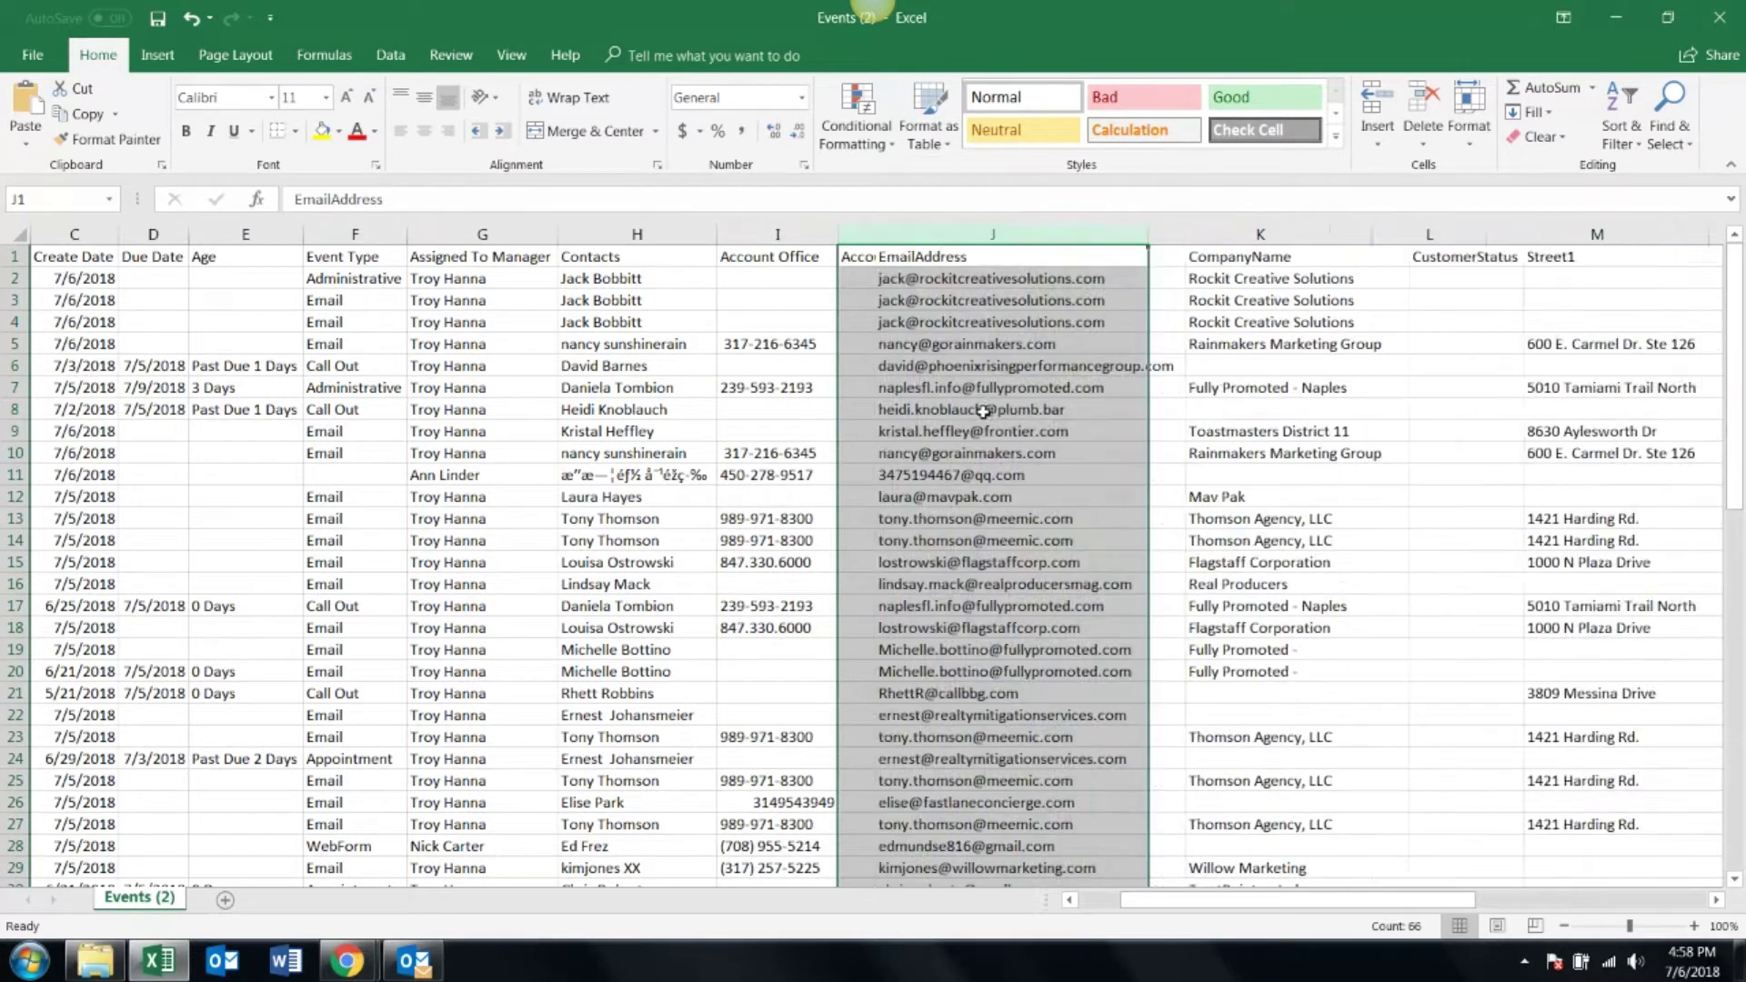
{"action": "right_click", "coordinate": [969, 236]}
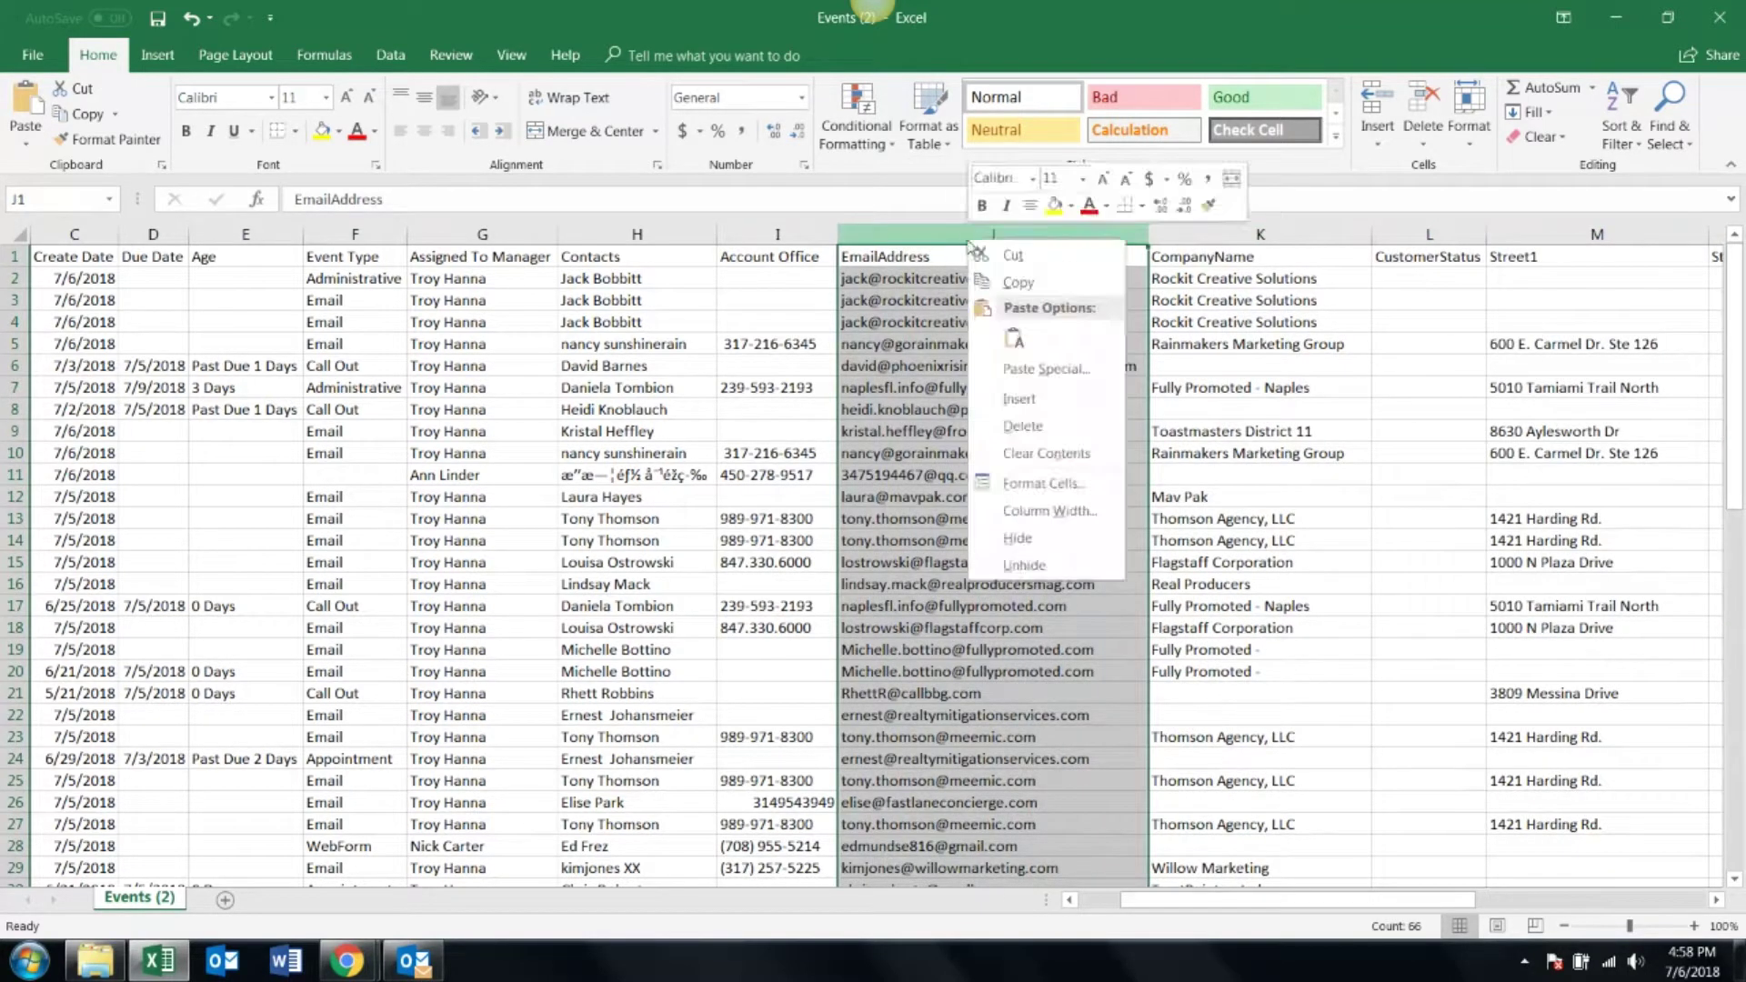
{"action": "left_click", "coordinate": [1022, 426]}
Step: Delete the CustomerStatus column and the Street1, Street2 and Street3 columns
{"action": "left_click", "coordinate": [1114, 234]}
{"action": "right_click", "coordinate": [1114, 235]}
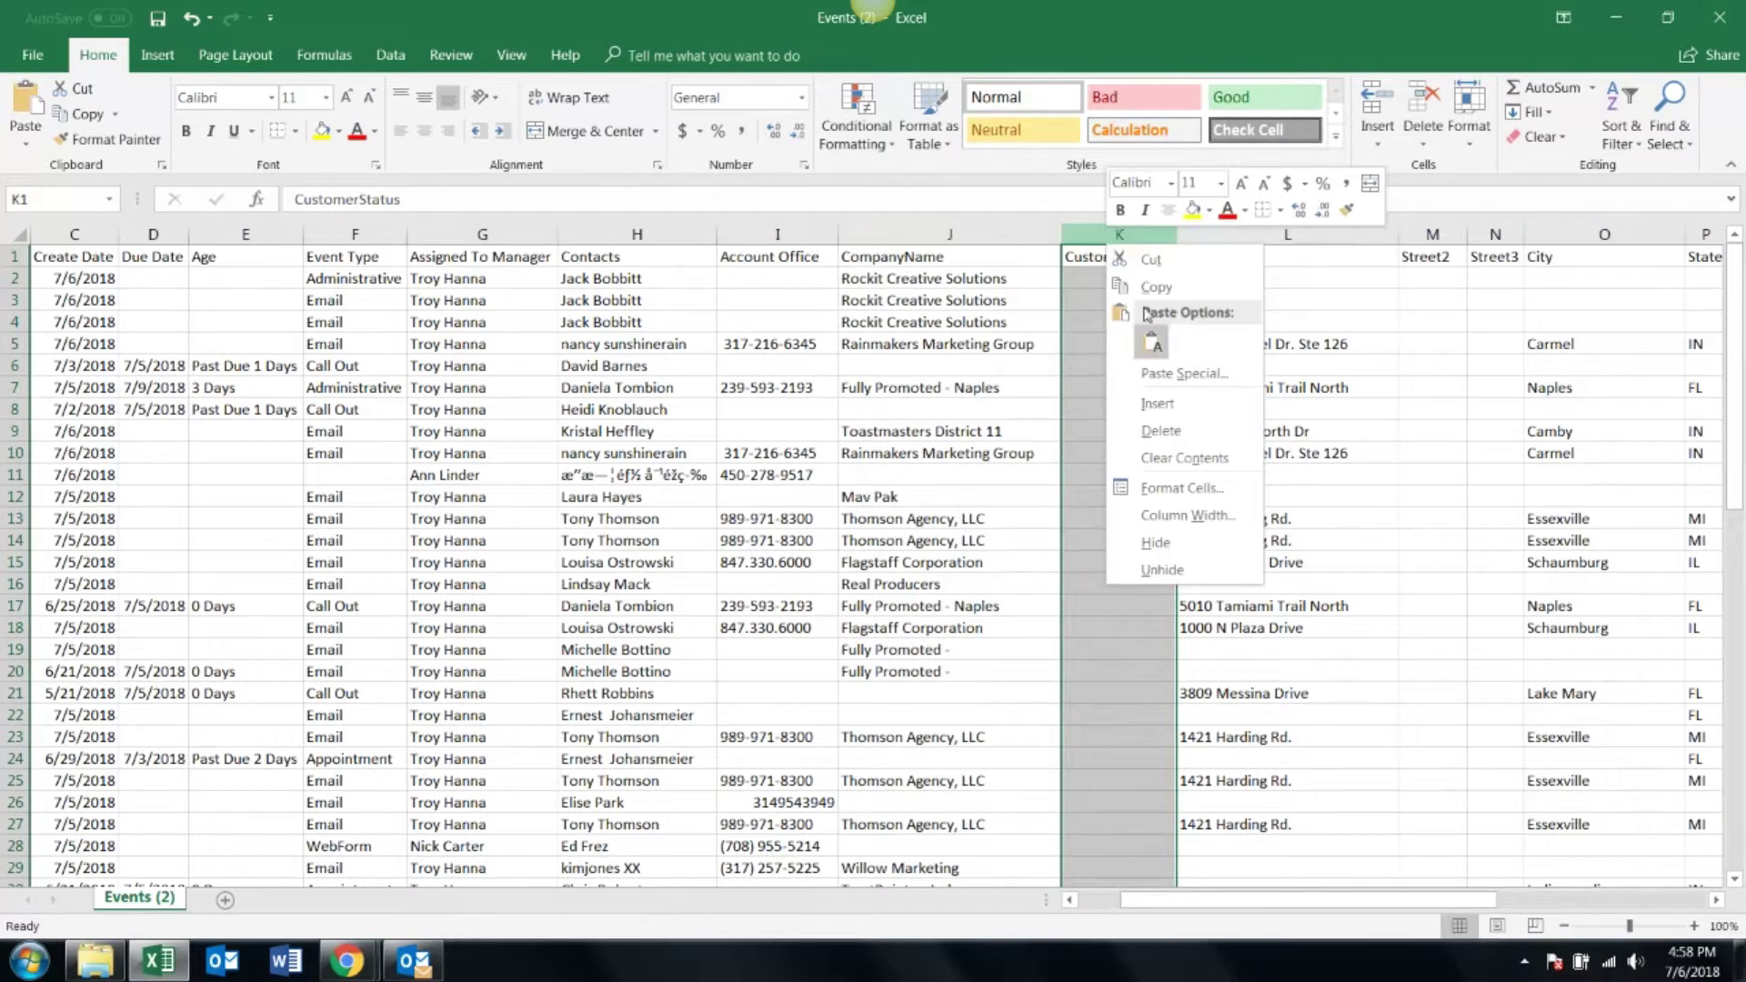
{"action": "left_click", "coordinate": [1164, 432]}
{"action": "left_click_drag", "start_coordinate": [1171, 235], "coordinate": [1367, 241]}
{"action": "right_click", "coordinate": [1369, 239]}
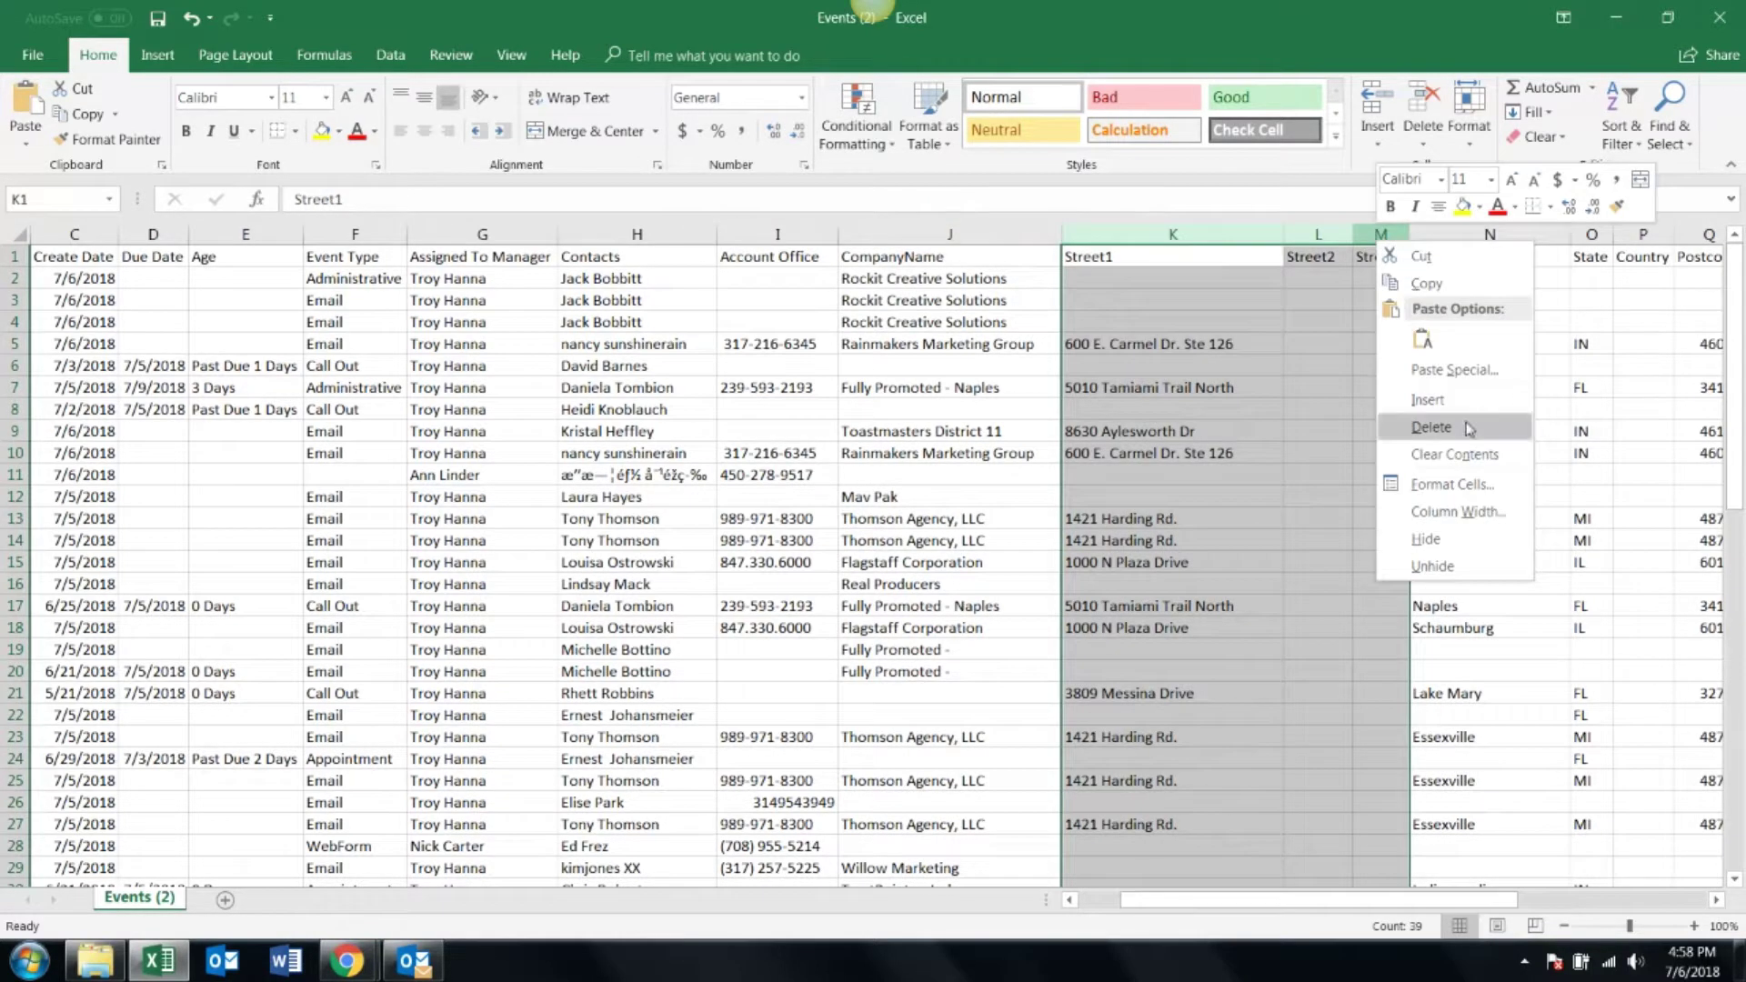
{"action": "left_click", "coordinate": [1419, 428]}
Step: Delete the Title column after Postcode
{"action": "left_click", "coordinate": [1466, 257]}
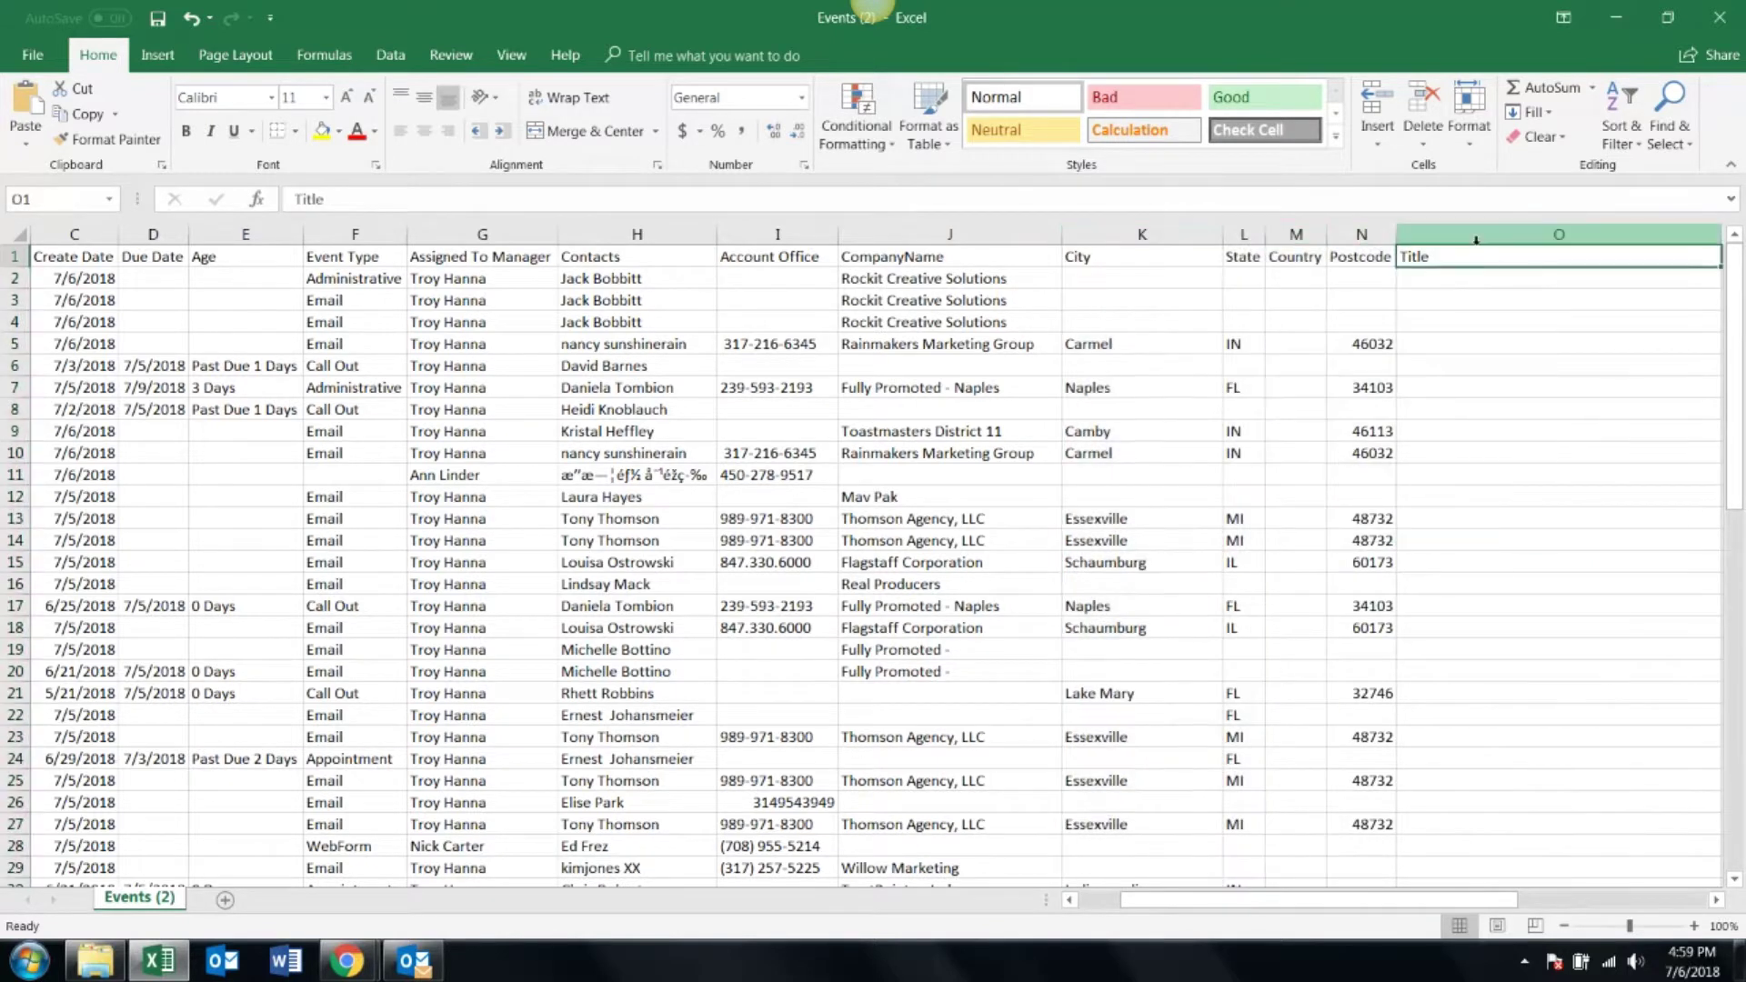
{"action": "left_click", "coordinate": [1485, 235]}
{"action": "right_click", "coordinate": [1485, 237]}
{"action": "left_click", "coordinate": [1537, 420]}
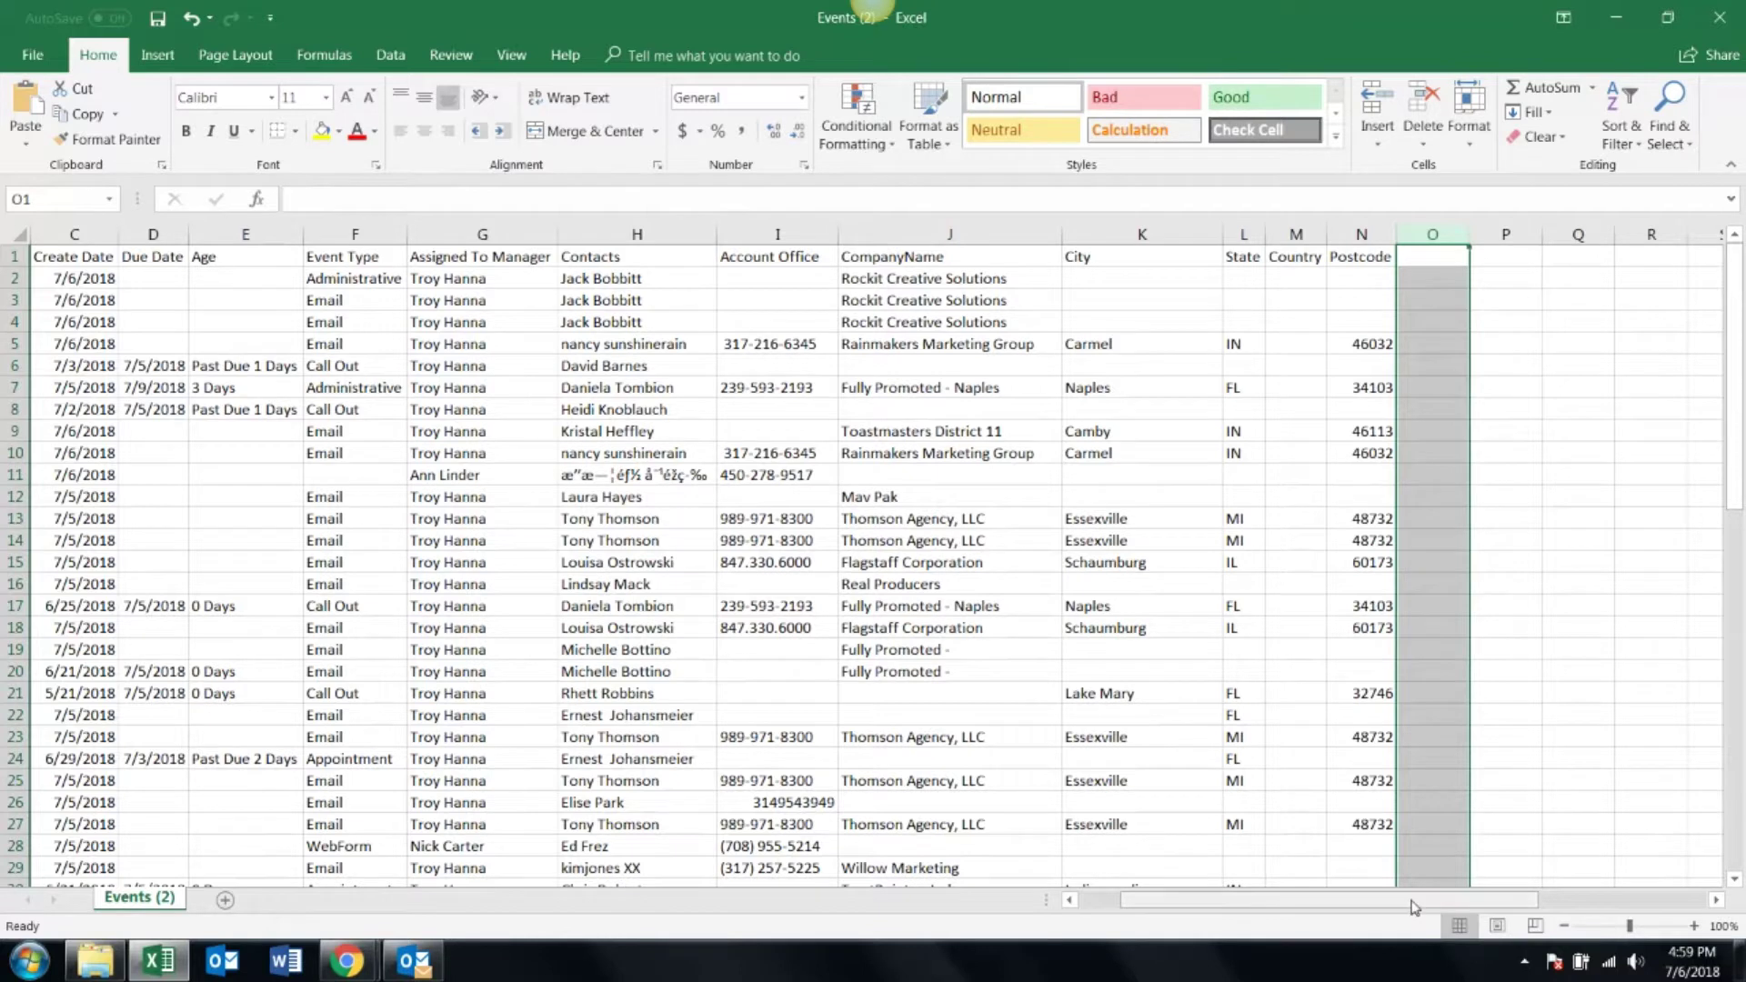
Step: Sort the sheet by Event Type from A to Z, expanding the selection to the neighbouring data
{"action": "left_click_drag", "start_coordinate": [1387, 906], "coordinate": [1320, 914]}
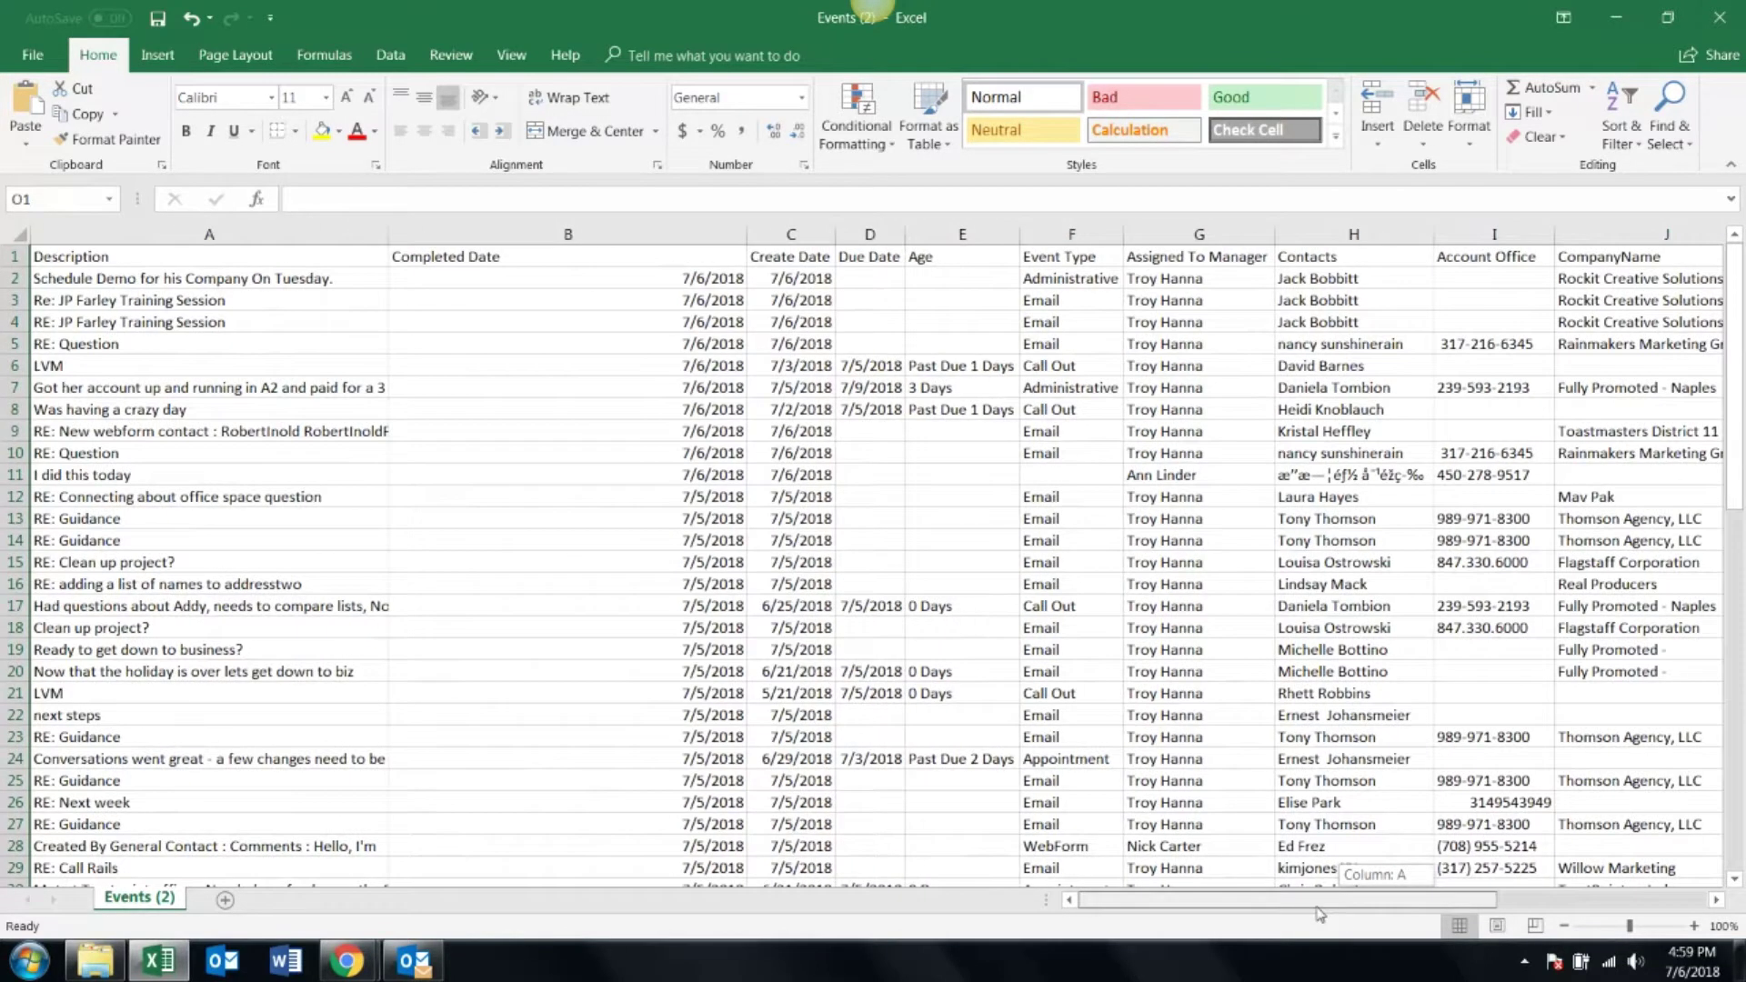
{"action": "left_click", "coordinate": [1054, 233]}
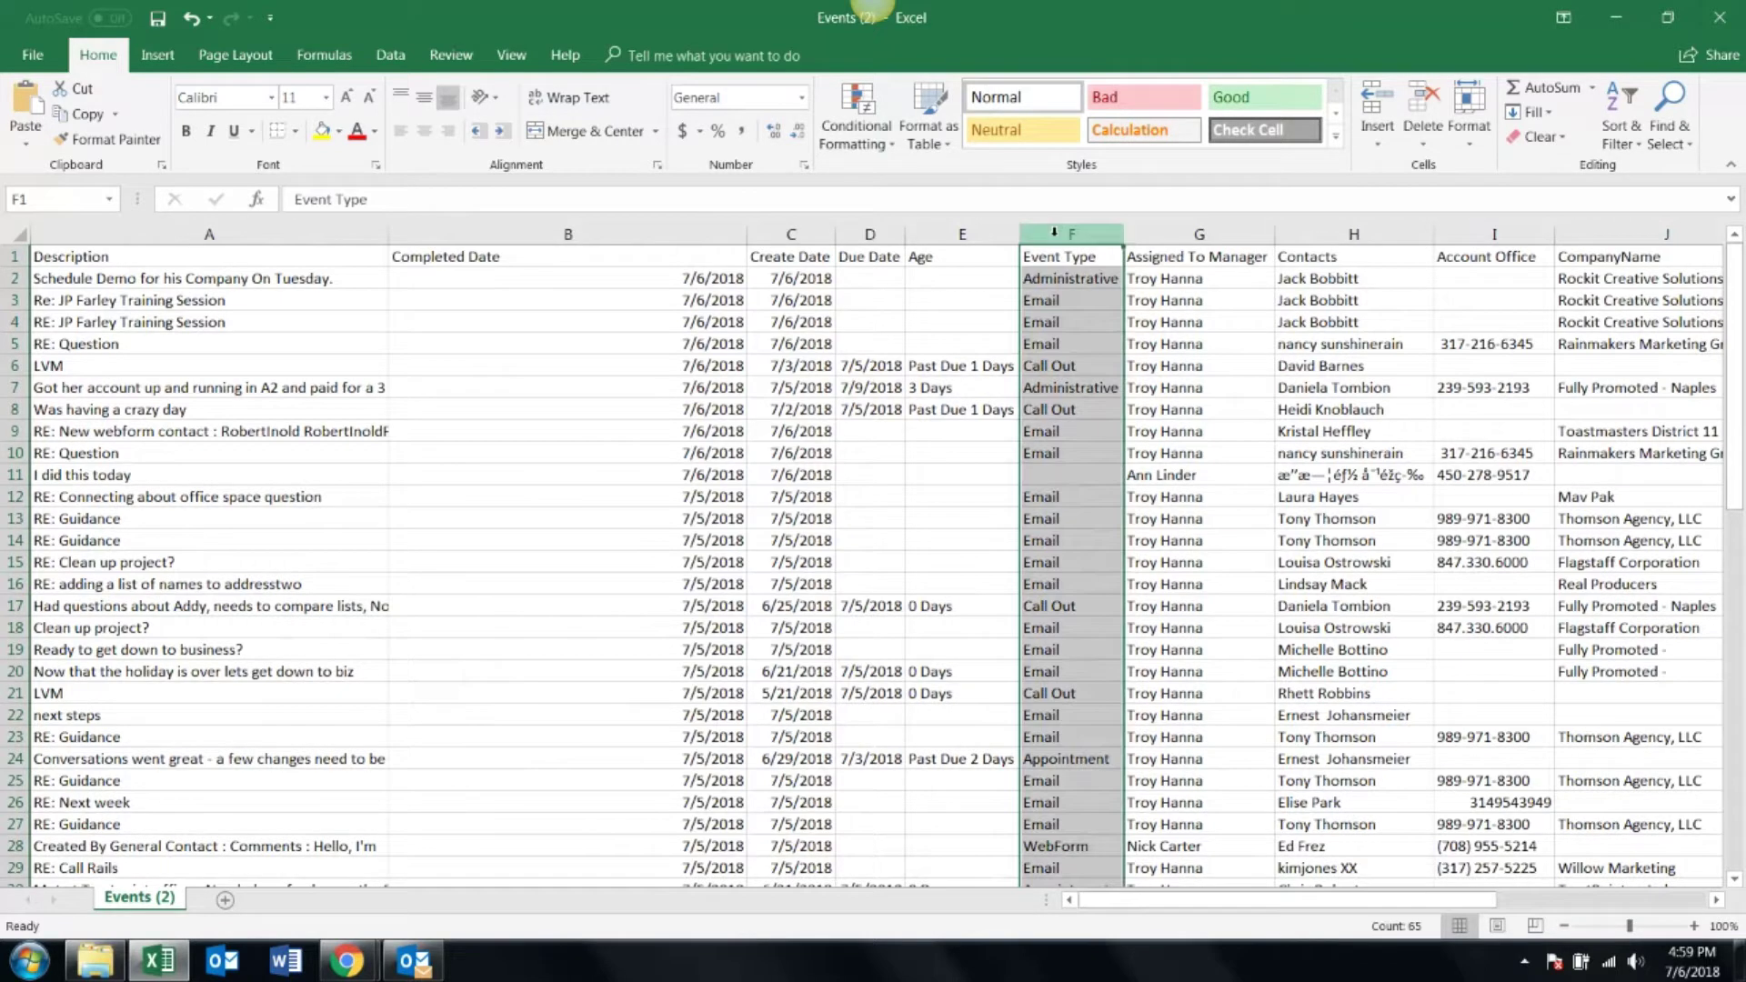
{"action": "left_click", "coordinate": [1621, 115]}
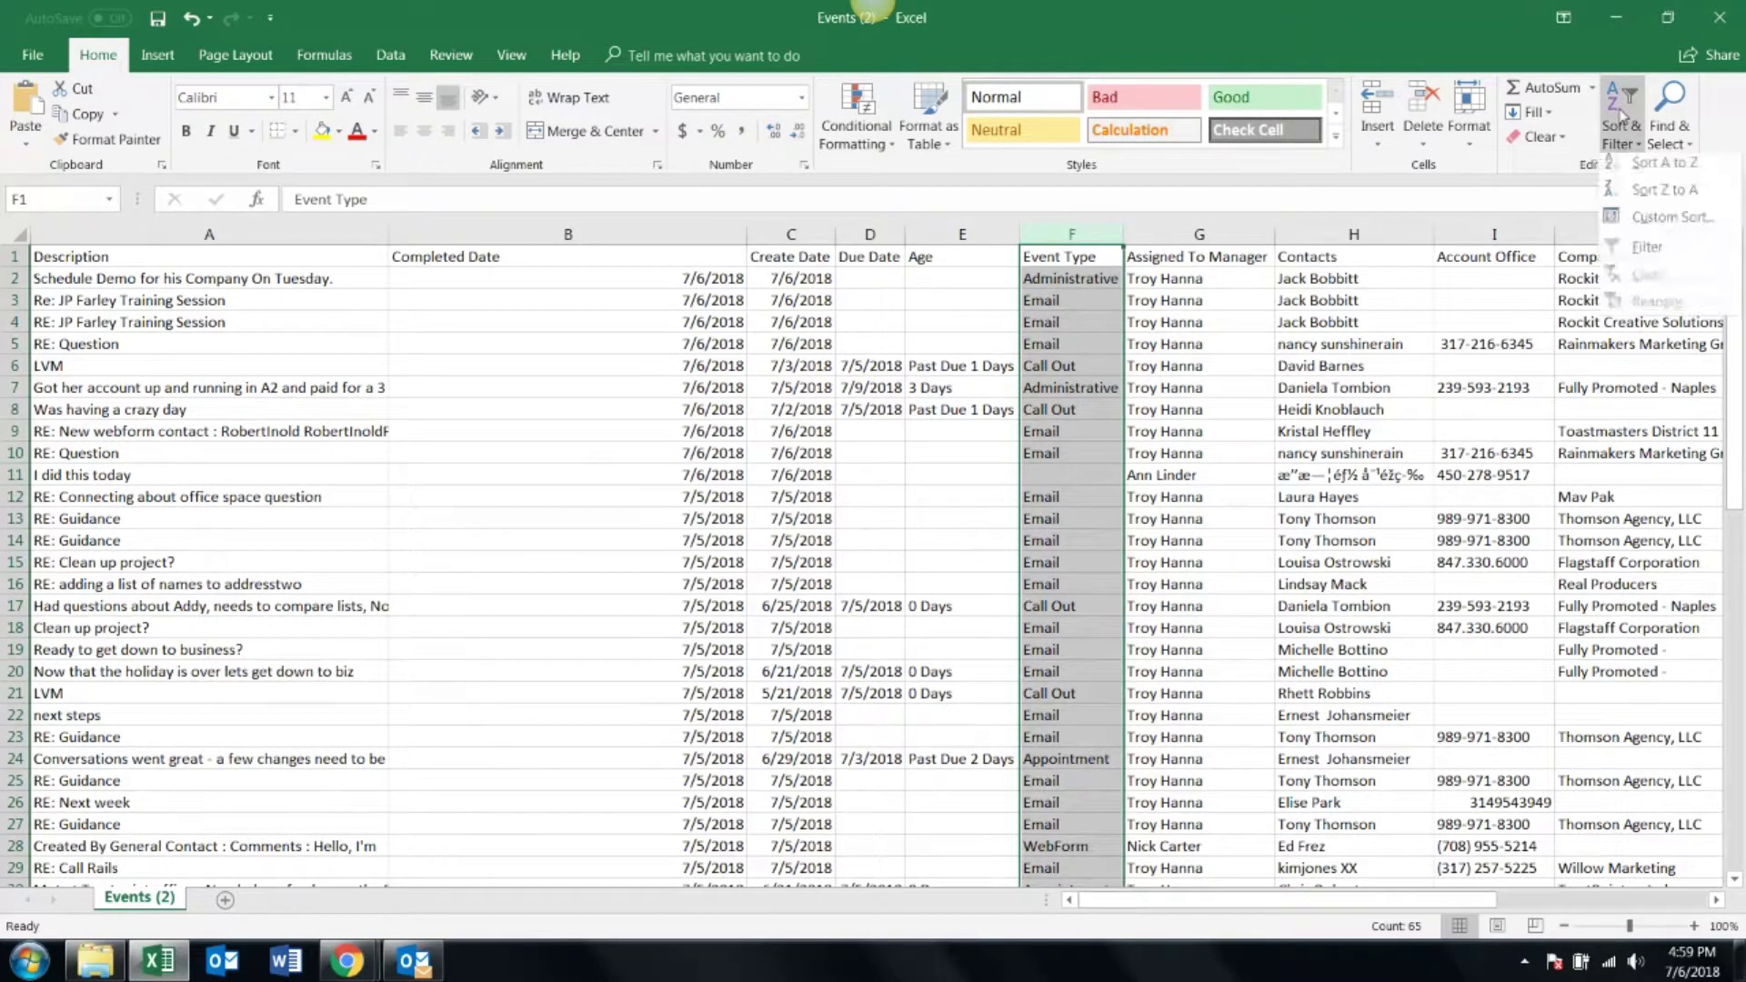
{"action": "left_click", "coordinate": [1665, 169]}
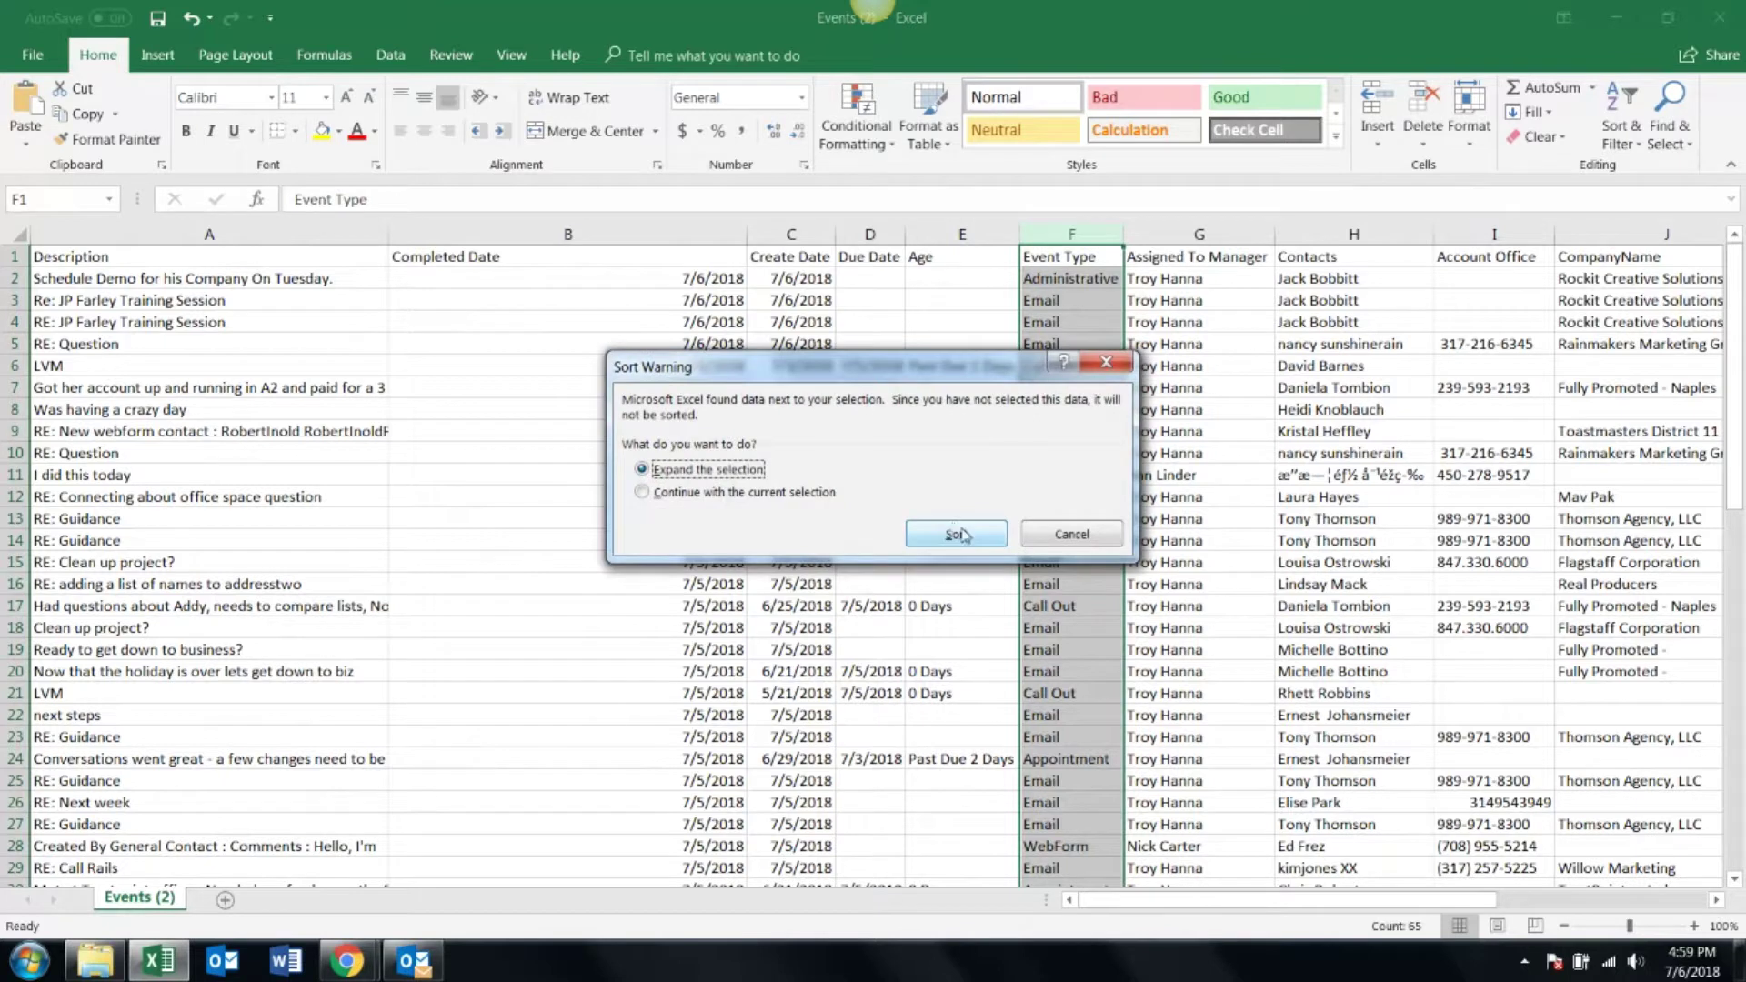
{"action": "left_click", "coordinate": [962, 534]}
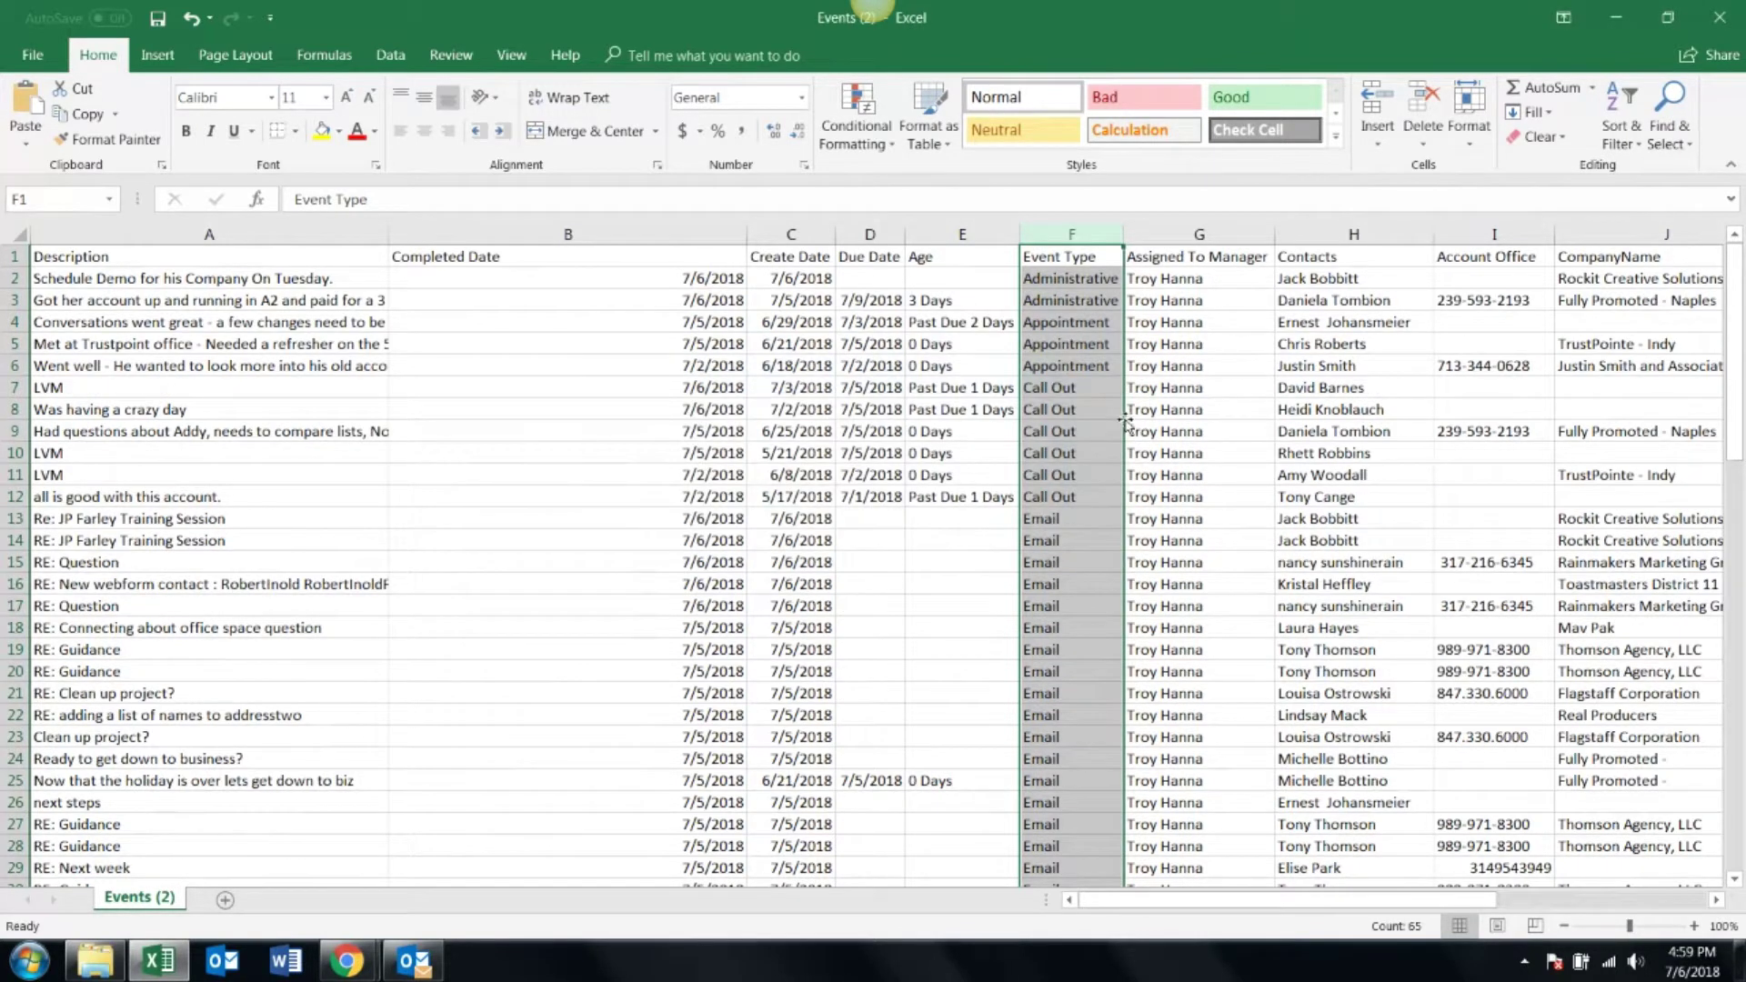
Step: Look through the sorted rows to examine how the history groups by event type, such as Email and WebForm
{"action": "left_click_drag", "start_coordinate": [1096, 522], "coordinate": [1122, 791]}
{"action": "scroll", "coordinate": [1123, 806], "scroll_direction": "down", "scroll_amount": 4}
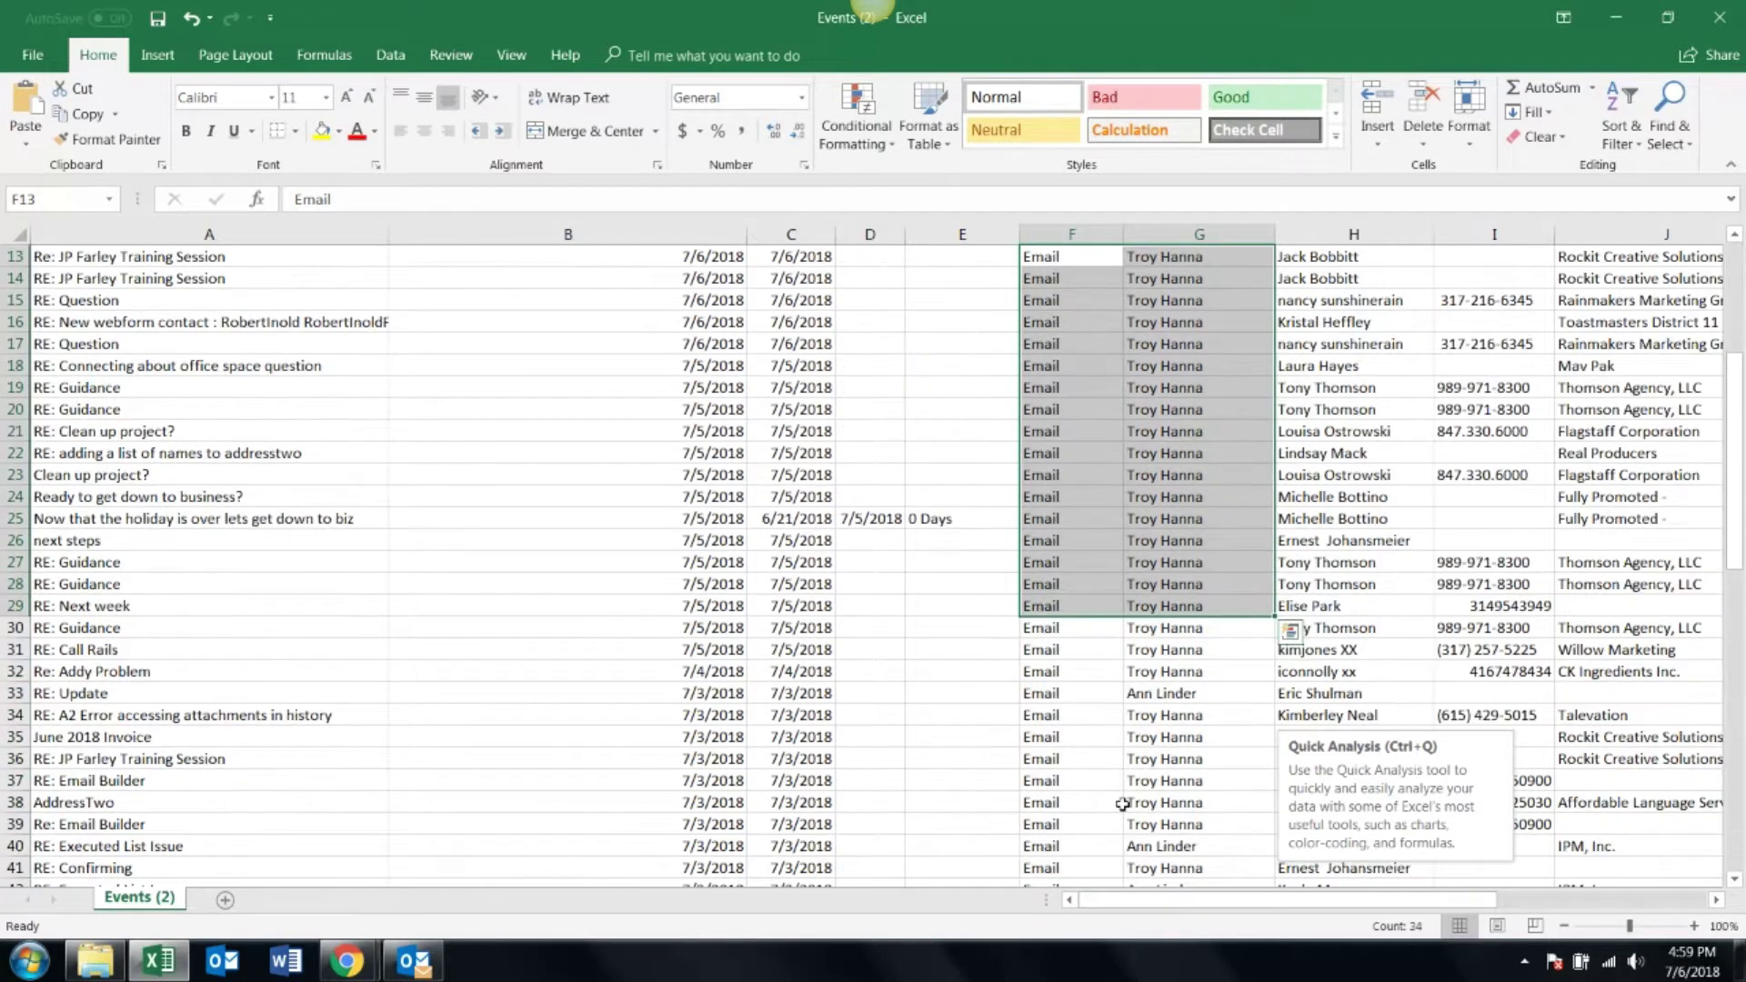
{"action": "scroll", "coordinate": [1037, 446], "scroll_direction": "up", "scroll_amount": 4}
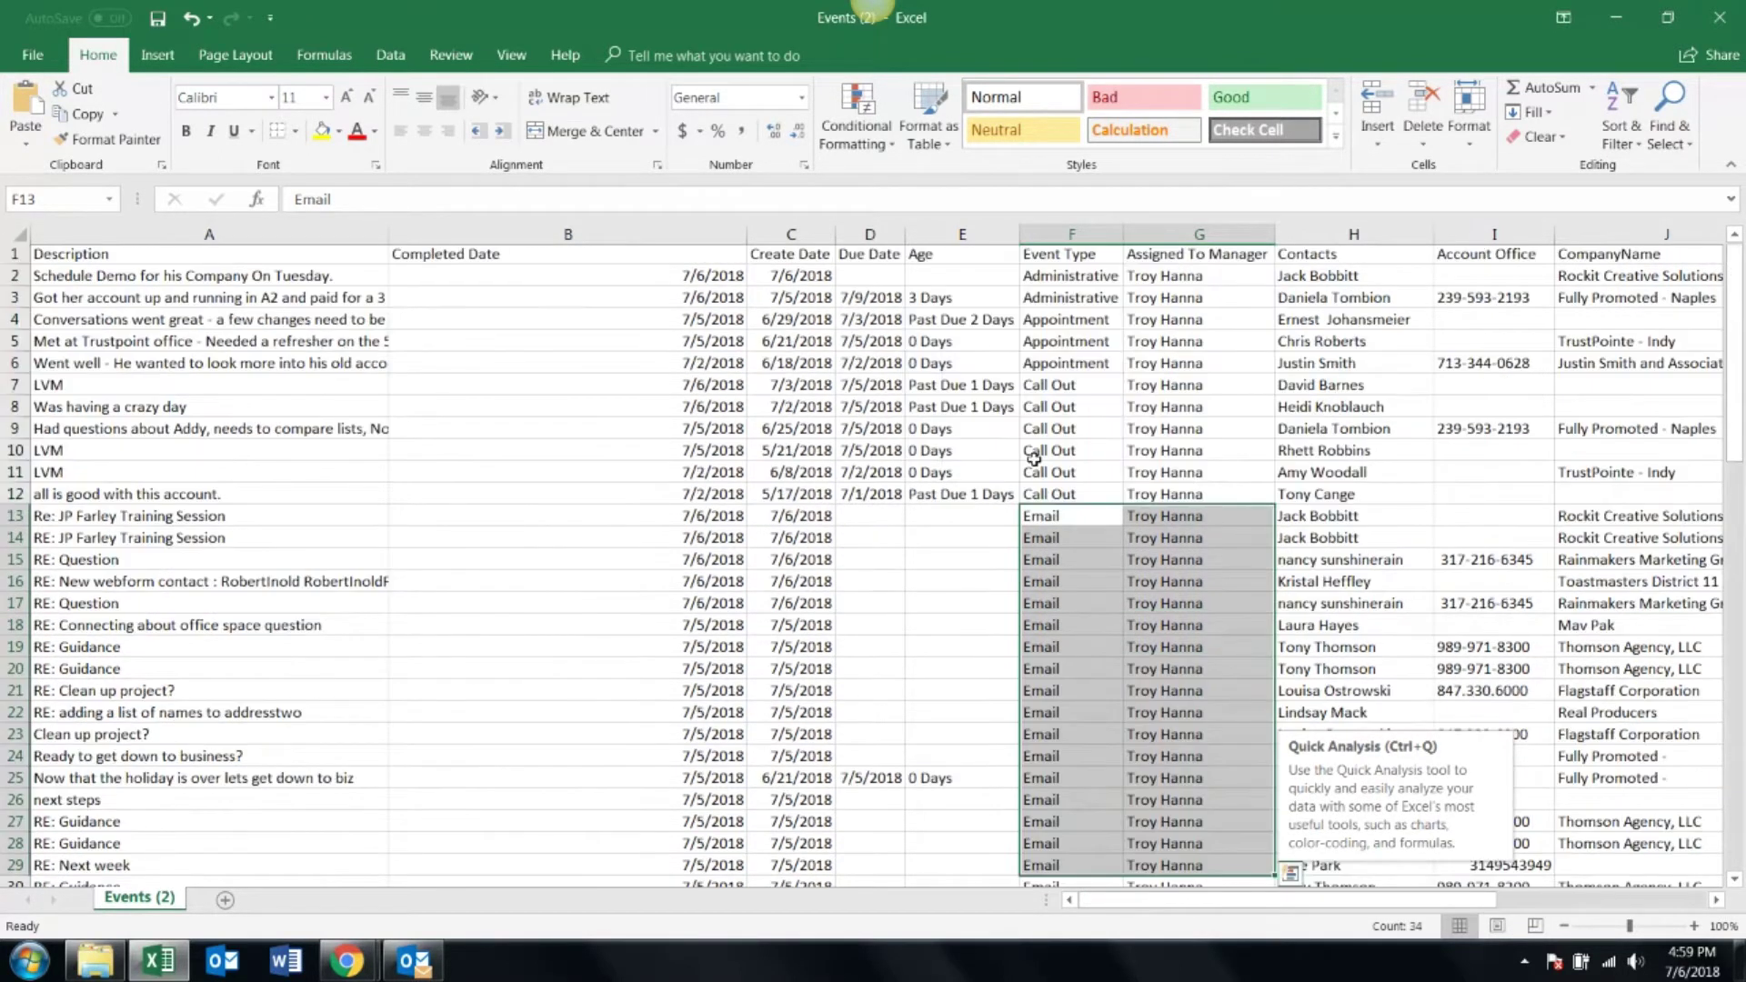
{"action": "scroll", "coordinate": [1073, 605], "scroll_direction": "down", "scroll_amount": 20}
{"action": "scroll", "coordinate": [1045, 530], "scroll_direction": "up", "scroll_amount": 5}
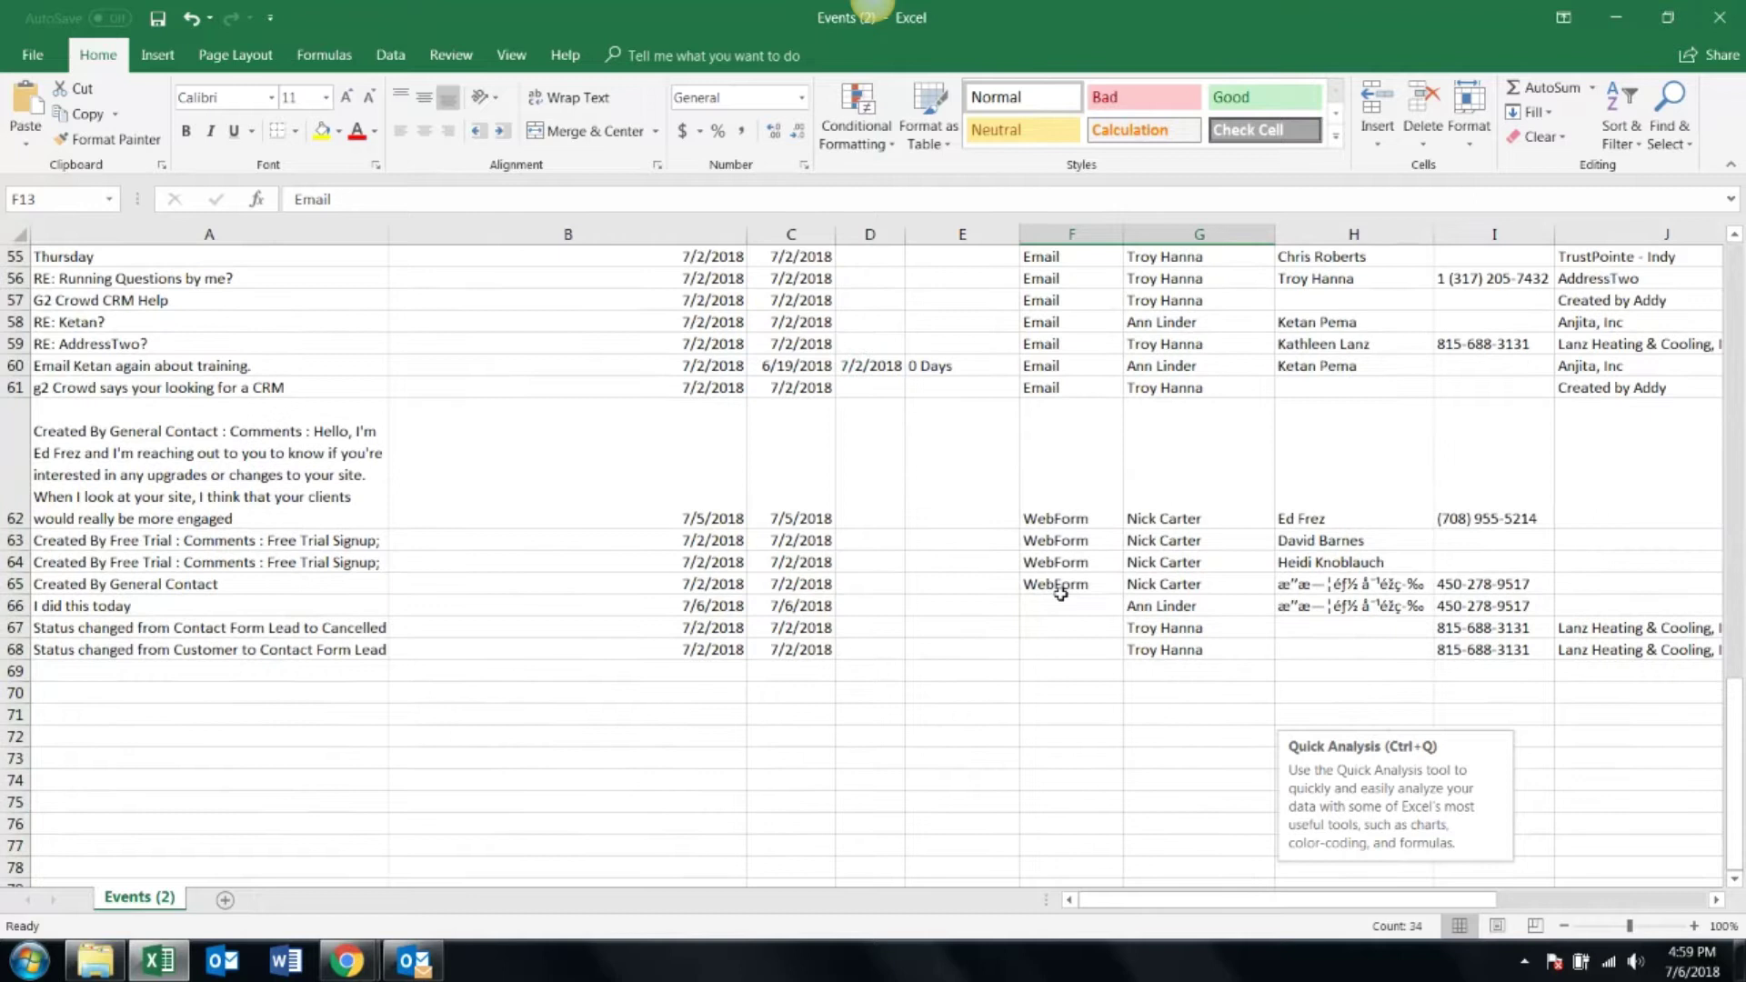
{"action": "scroll", "coordinate": [1078, 605], "scroll_direction": "up", "scroll_amount": 13}
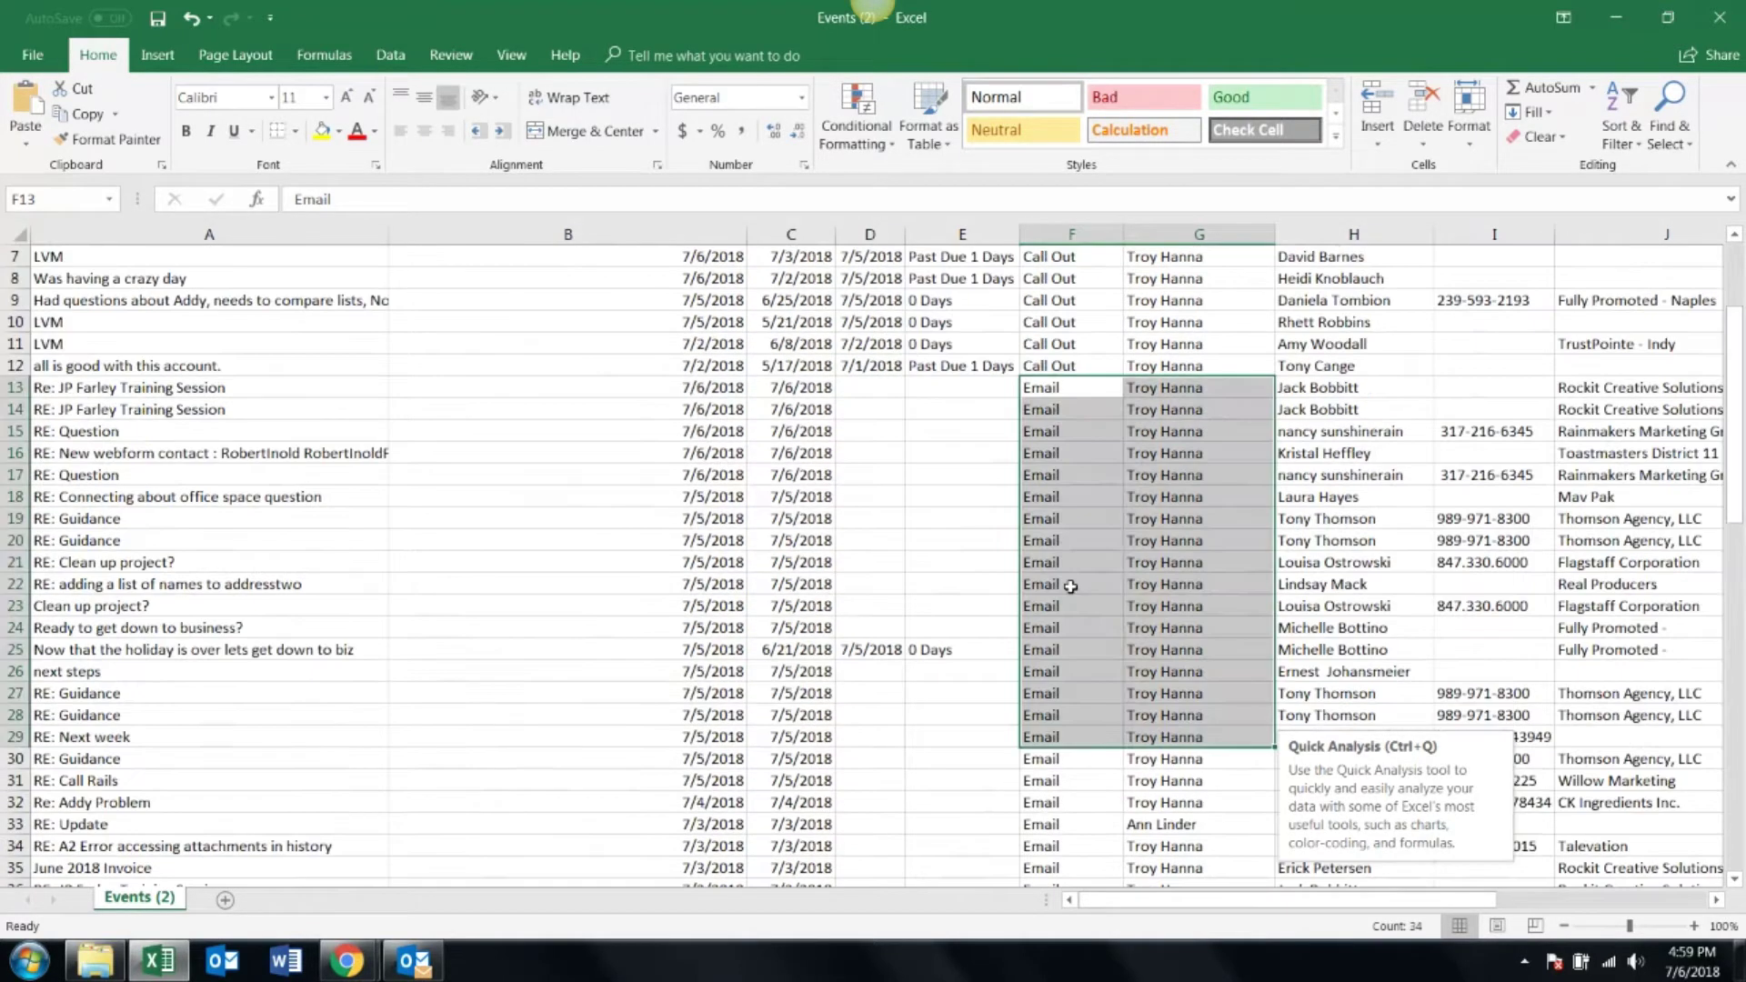
{"action": "scroll", "coordinate": [1071, 586], "scroll_direction": "up", "scroll_amount": 2}
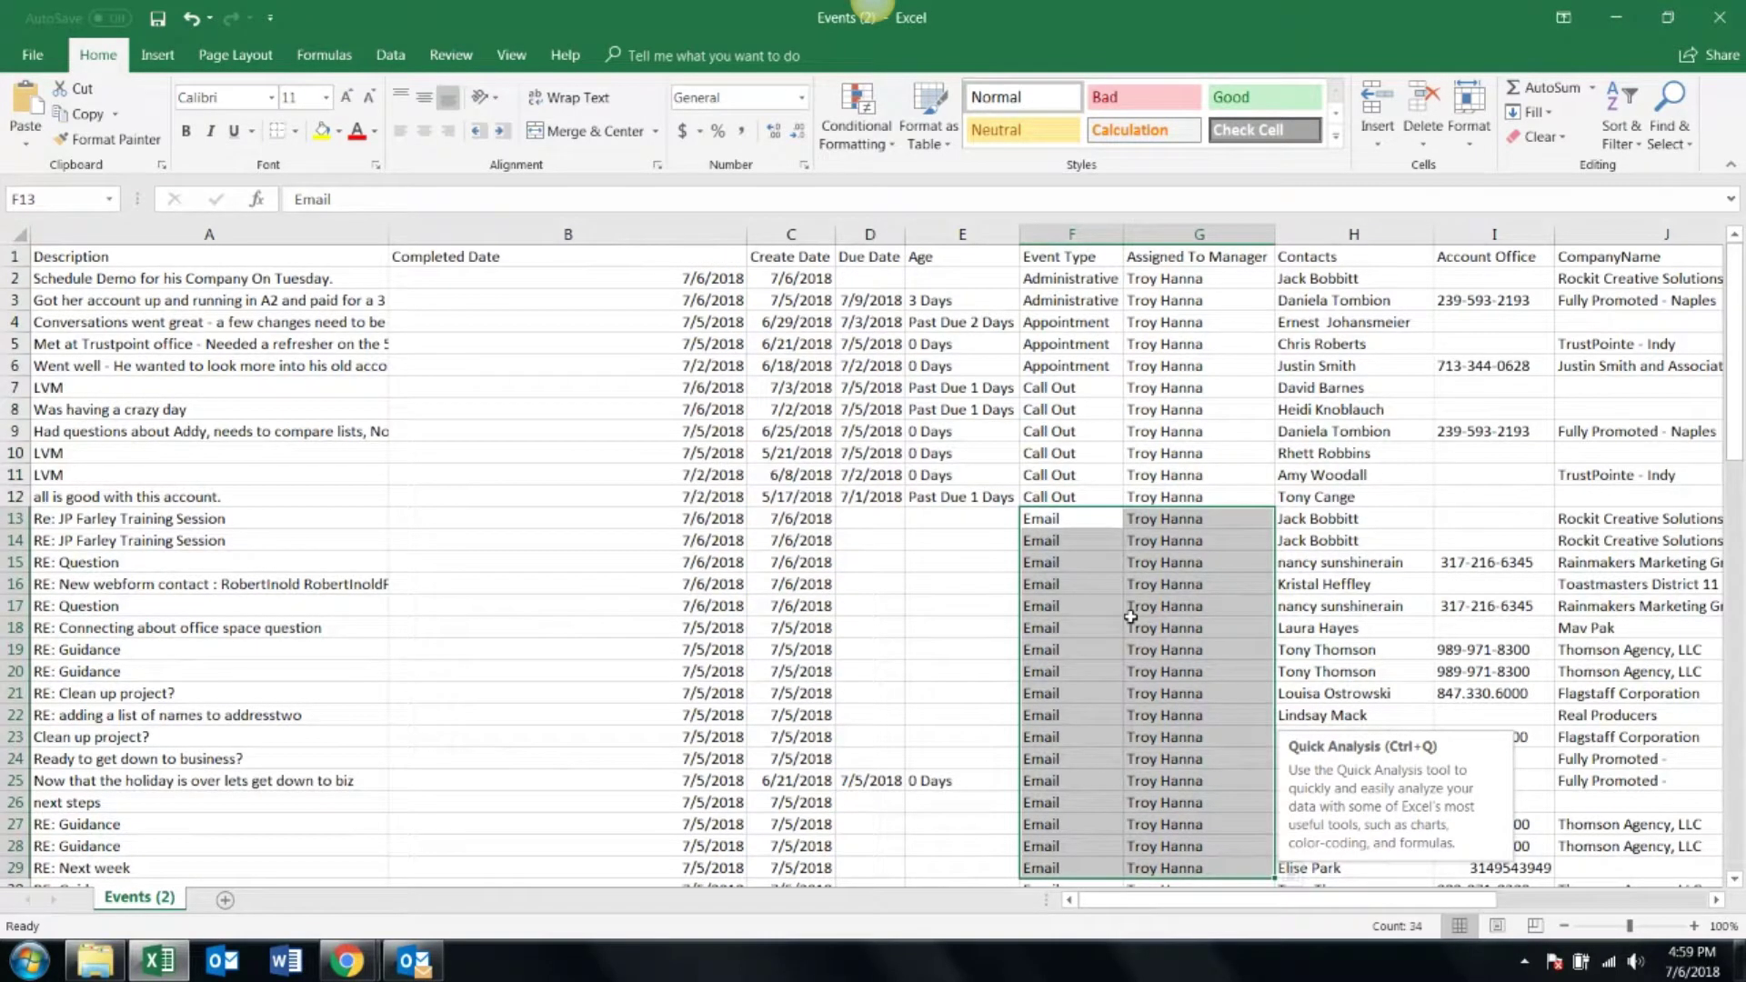
Step: Switch back to AddressTwo in Chrome and open the Pipeline page
{"action": "mouse_move", "coordinate": [346, 962]}
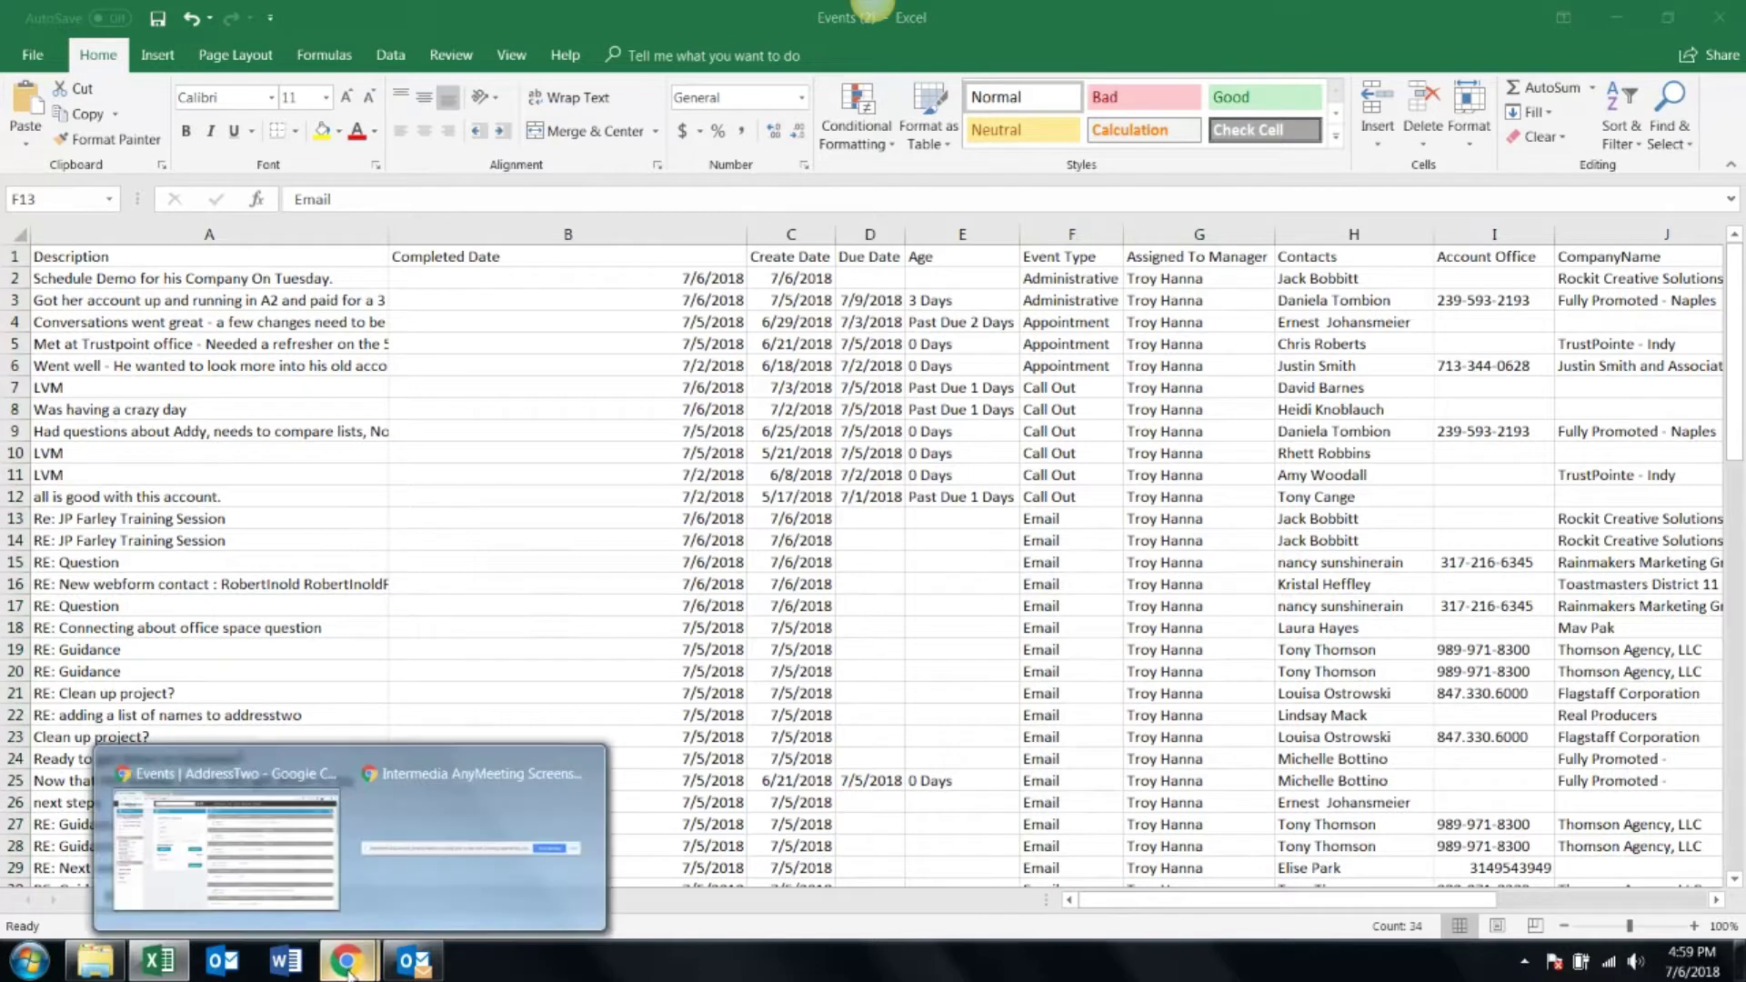
{"action": "left_click", "coordinate": [234, 855]}
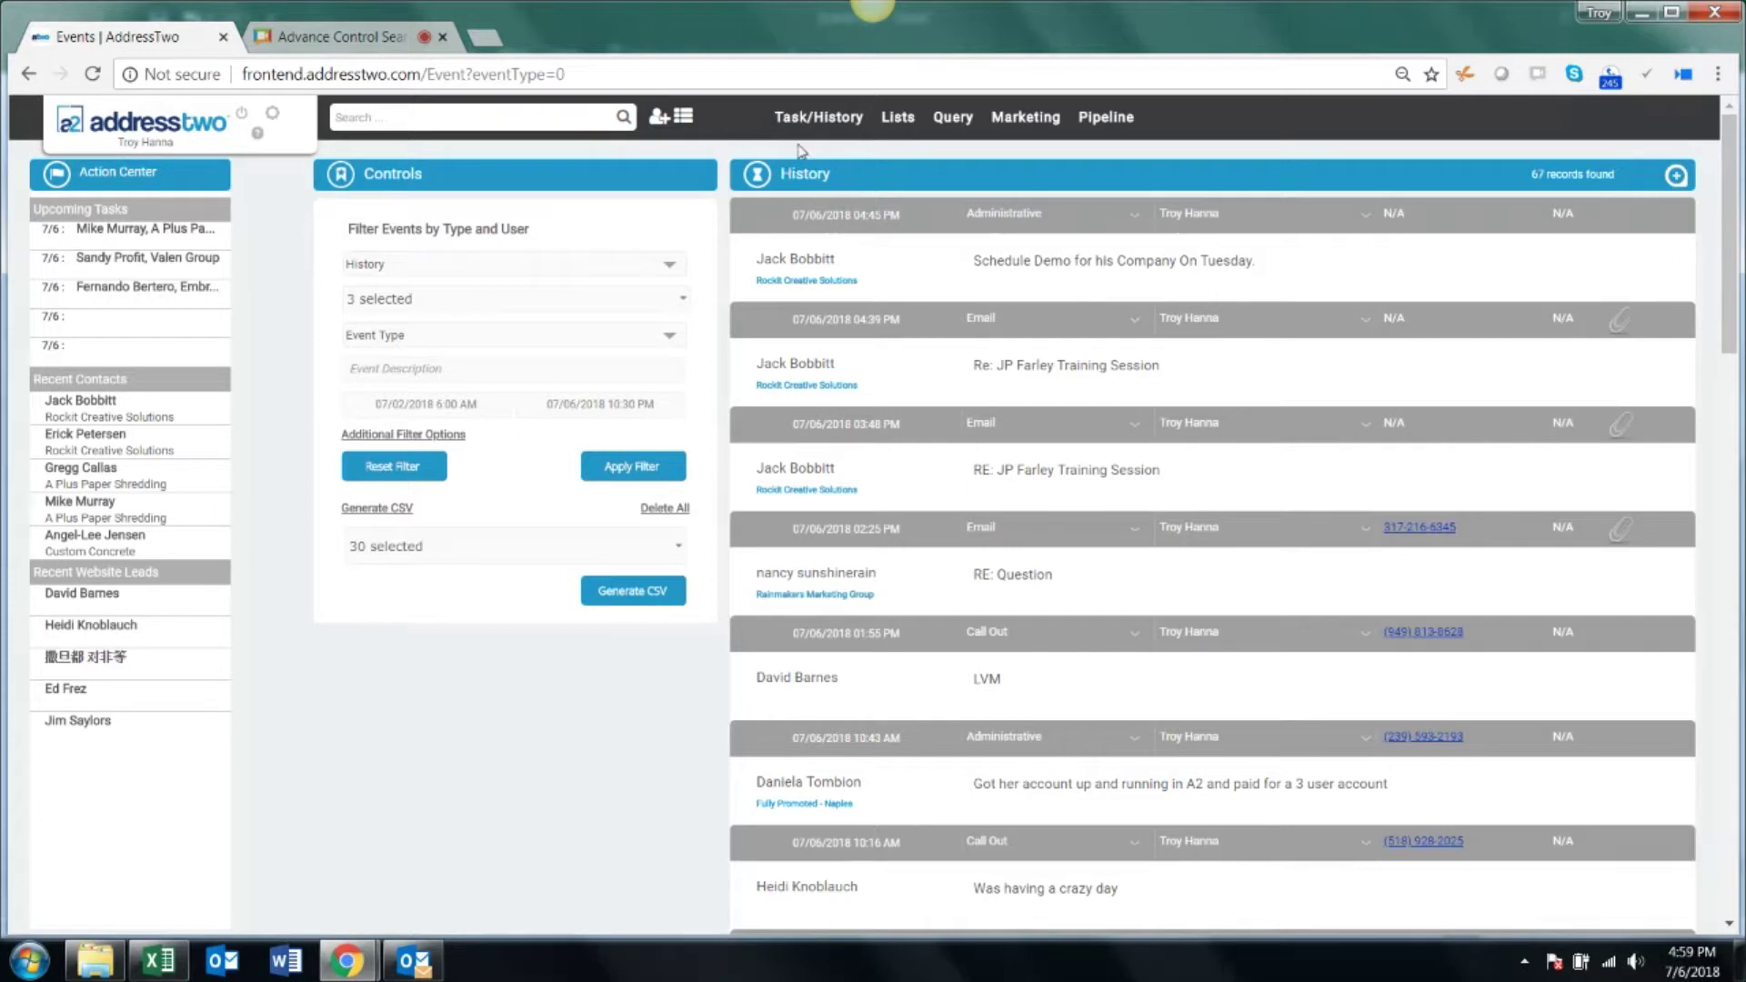
{"action": "left_click", "coordinate": [1106, 116]}
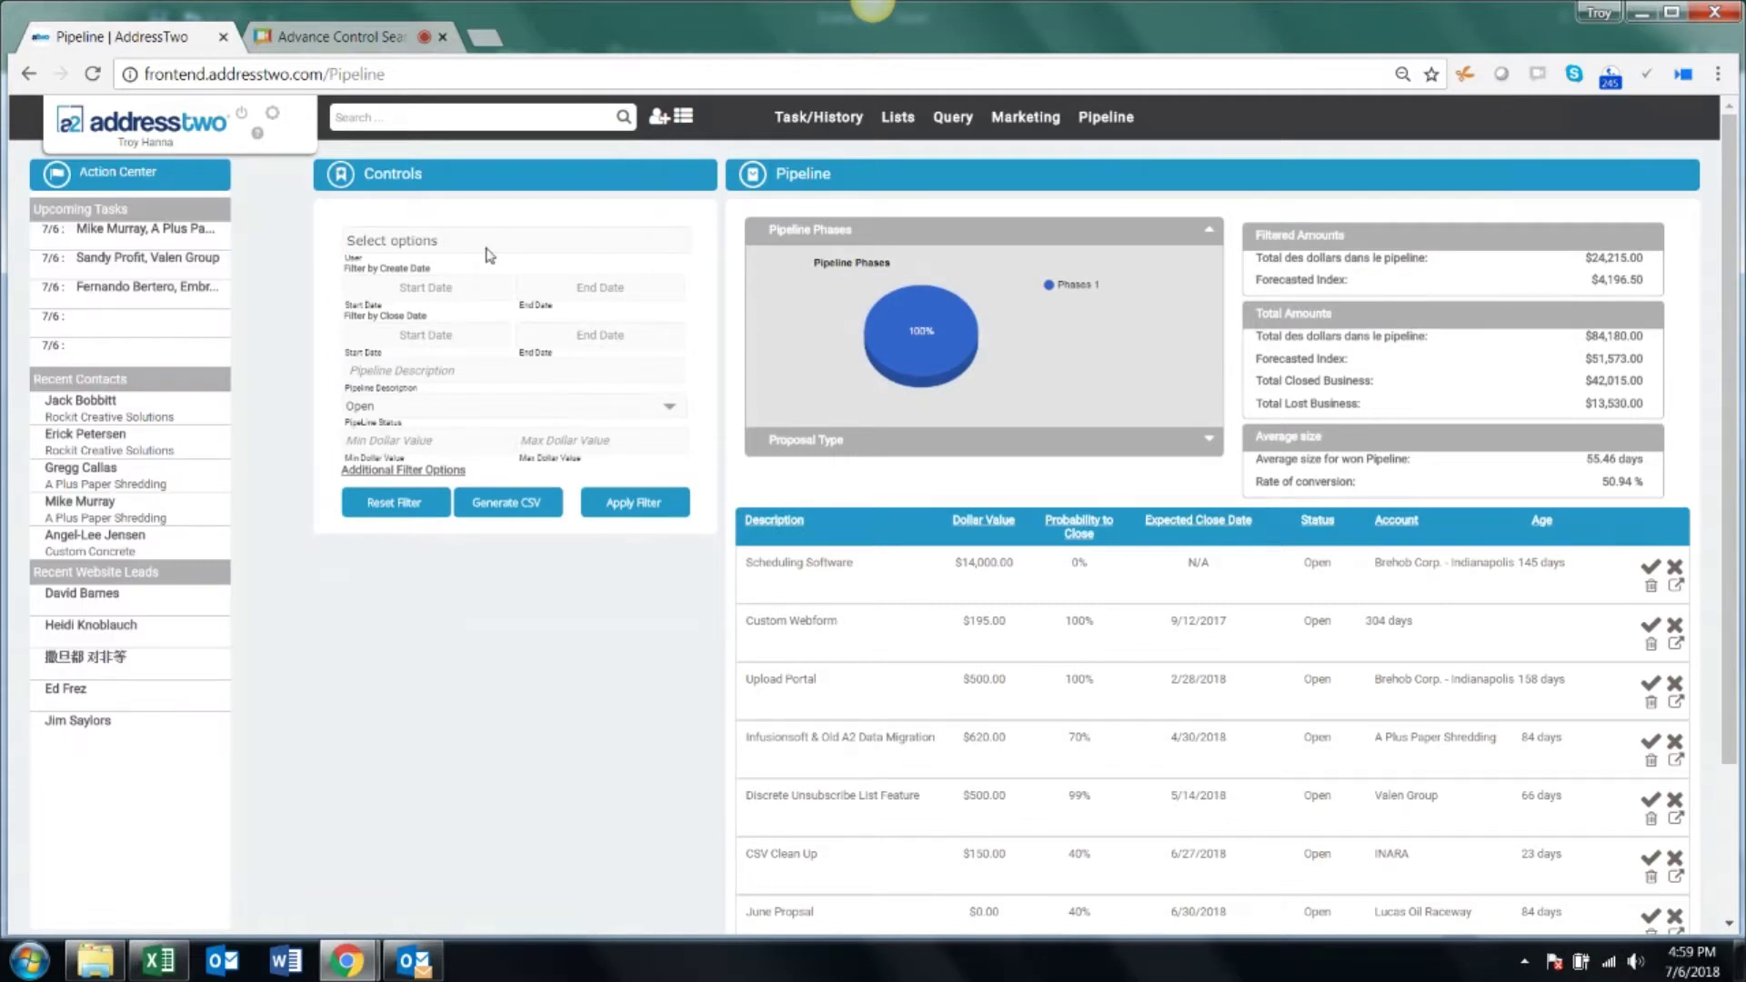
Step: Select three users in the pipeline filter, apply it with status Open, and look over the listed deals
{"action": "left_click", "coordinate": [452, 246]}
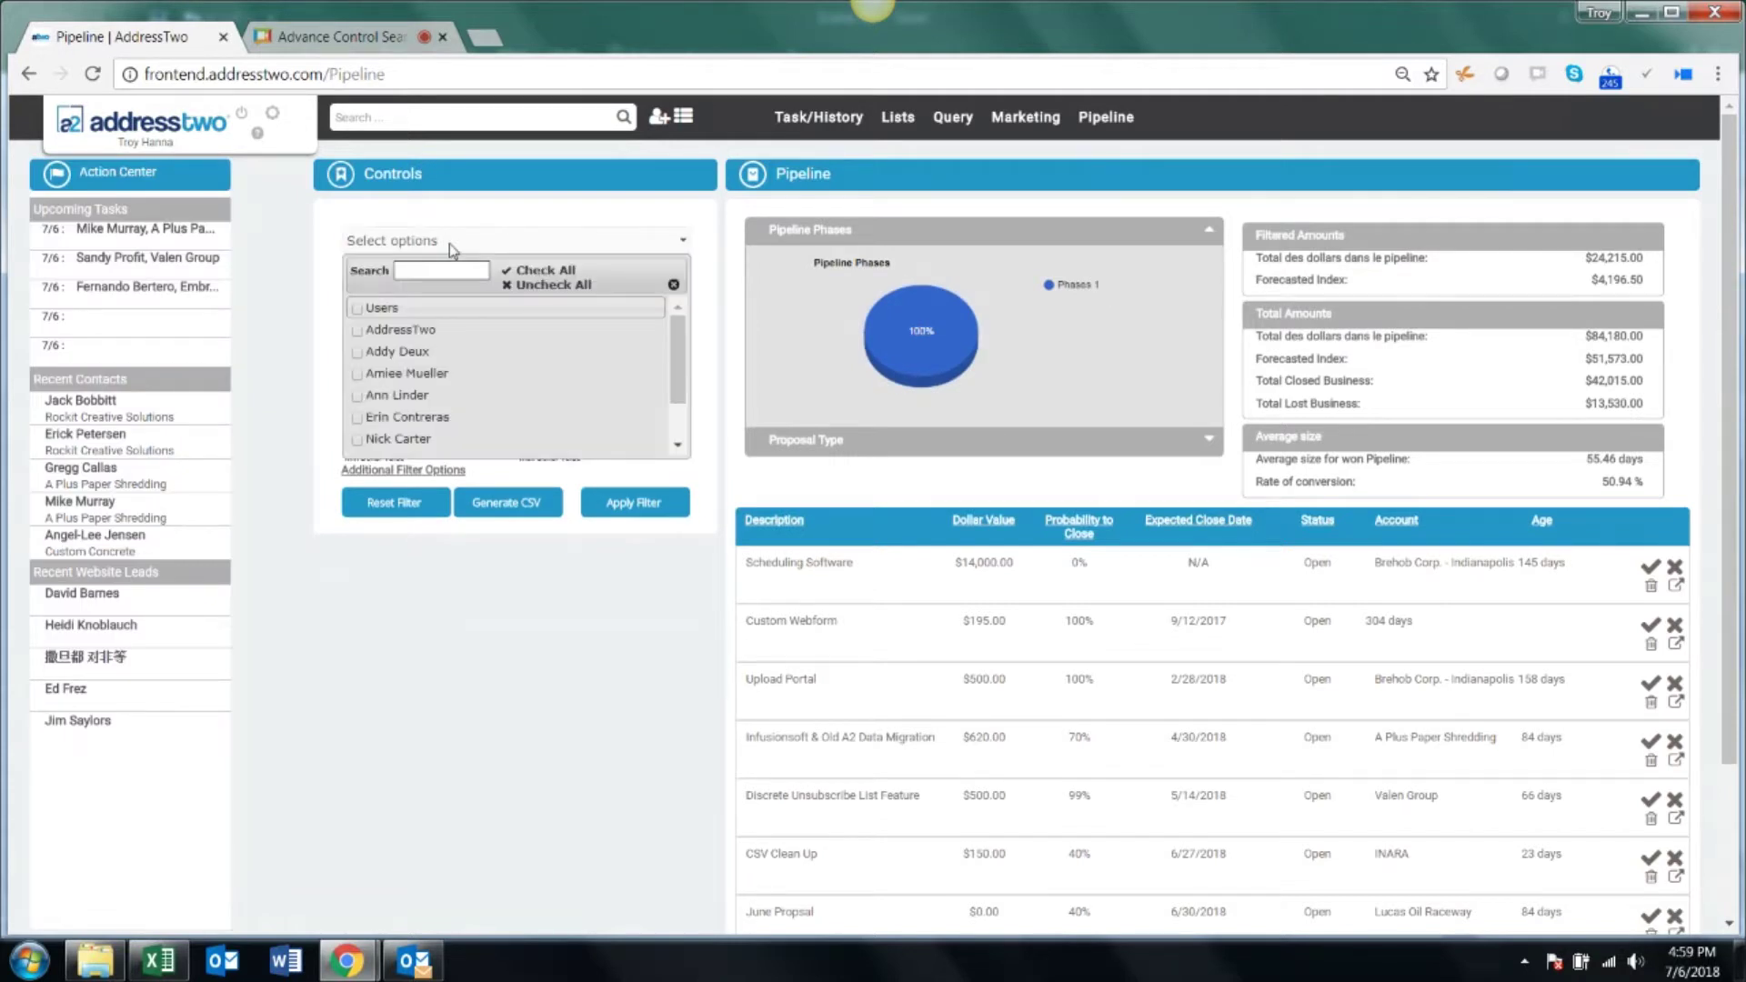
{"action": "scroll", "coordinate": [377, 382], "scroll_direction": "down", "scroll_amount": 2}
{"action": "left_click", "coordinate": [364, 445]}
{"action": "left_click", "coordinate": [360, 402]}
{"action": "left_click", "coordinate": [361, 336]}
{"action": "left_click", "coordinate": [405, 671]}
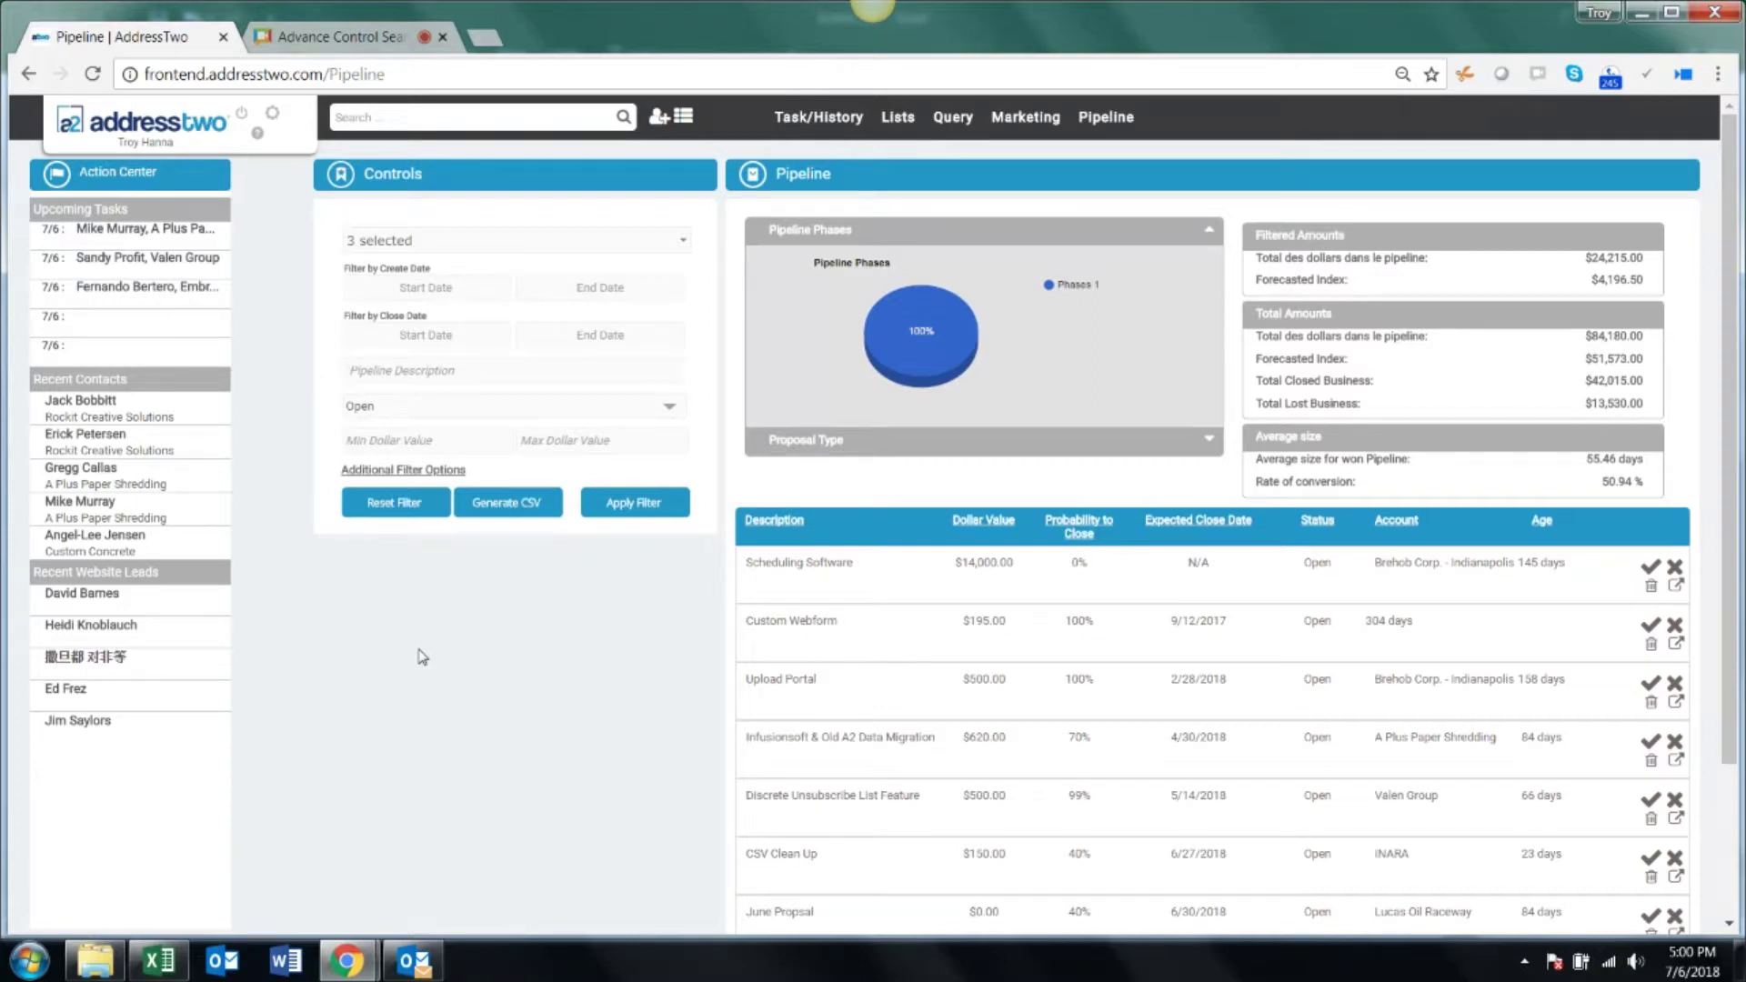
{"action": "left_click", "coordinate": [618, 507]}
{"action": "scroll", "coordinate": [995, 549], "scroll_direction": "down", "scroll_amount": 2}
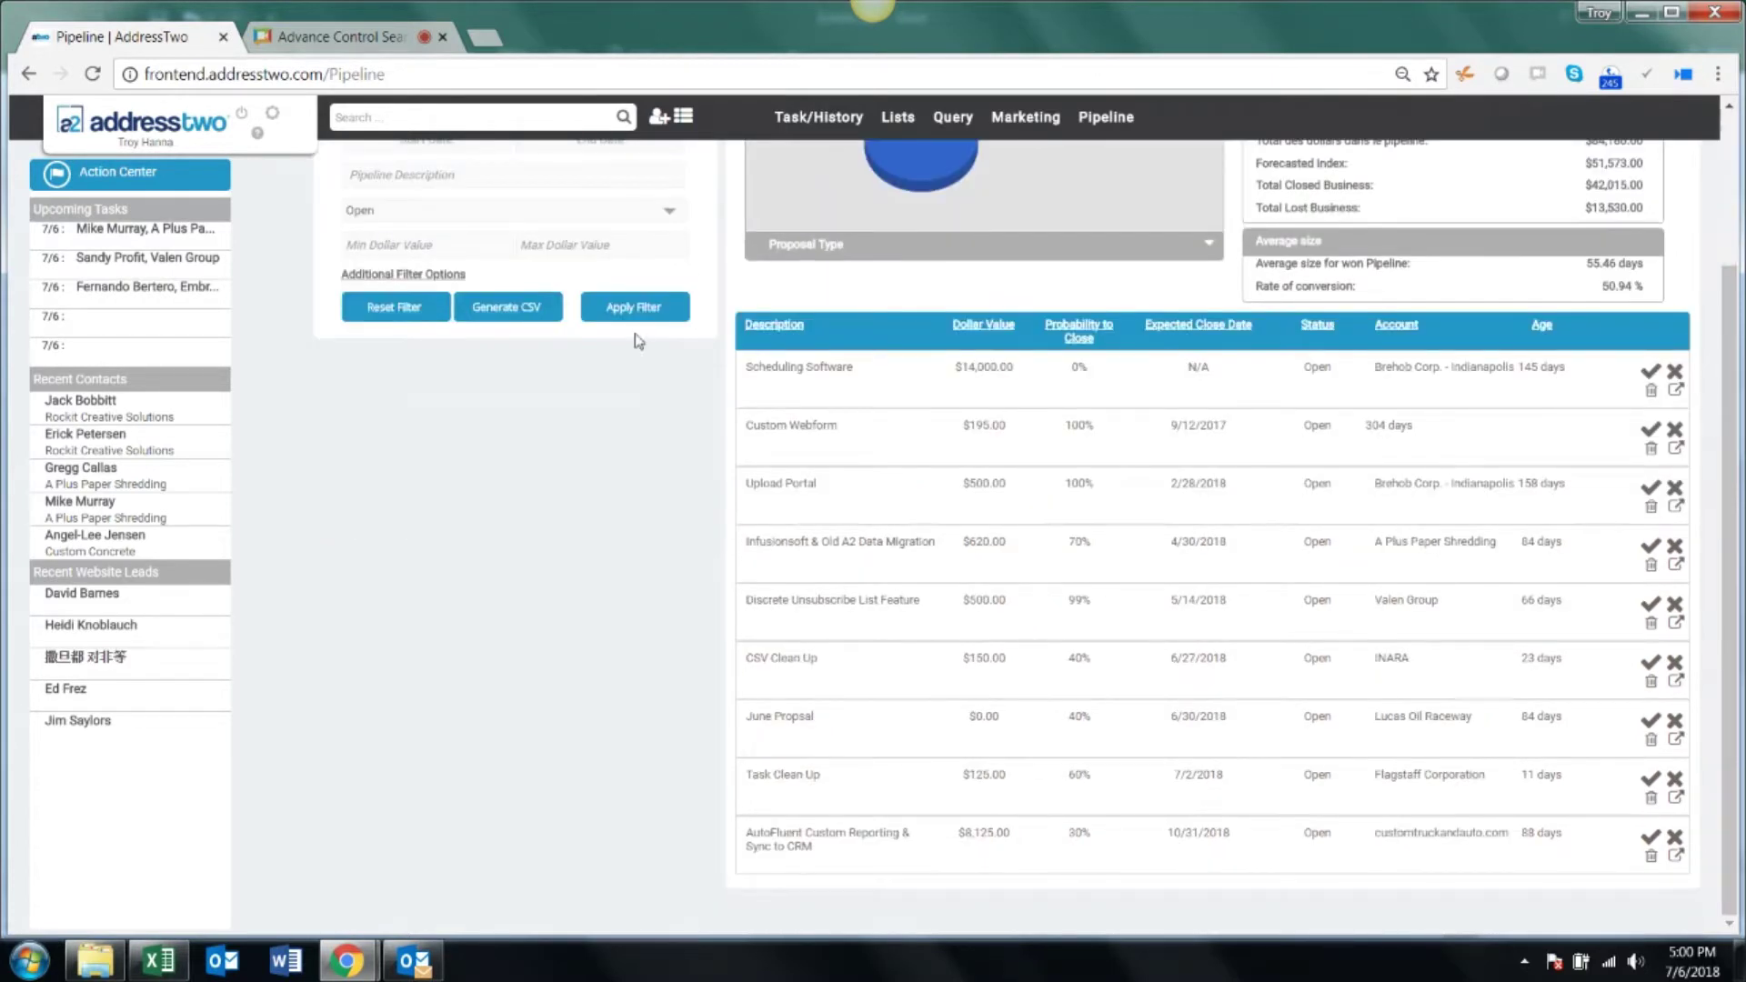
{"action": "left_click", "coordinate": [630, 308]}
{"action": "scroll", "coordinate": [604, 721], "scroll_direction": "up", "scroll_amount": 2}
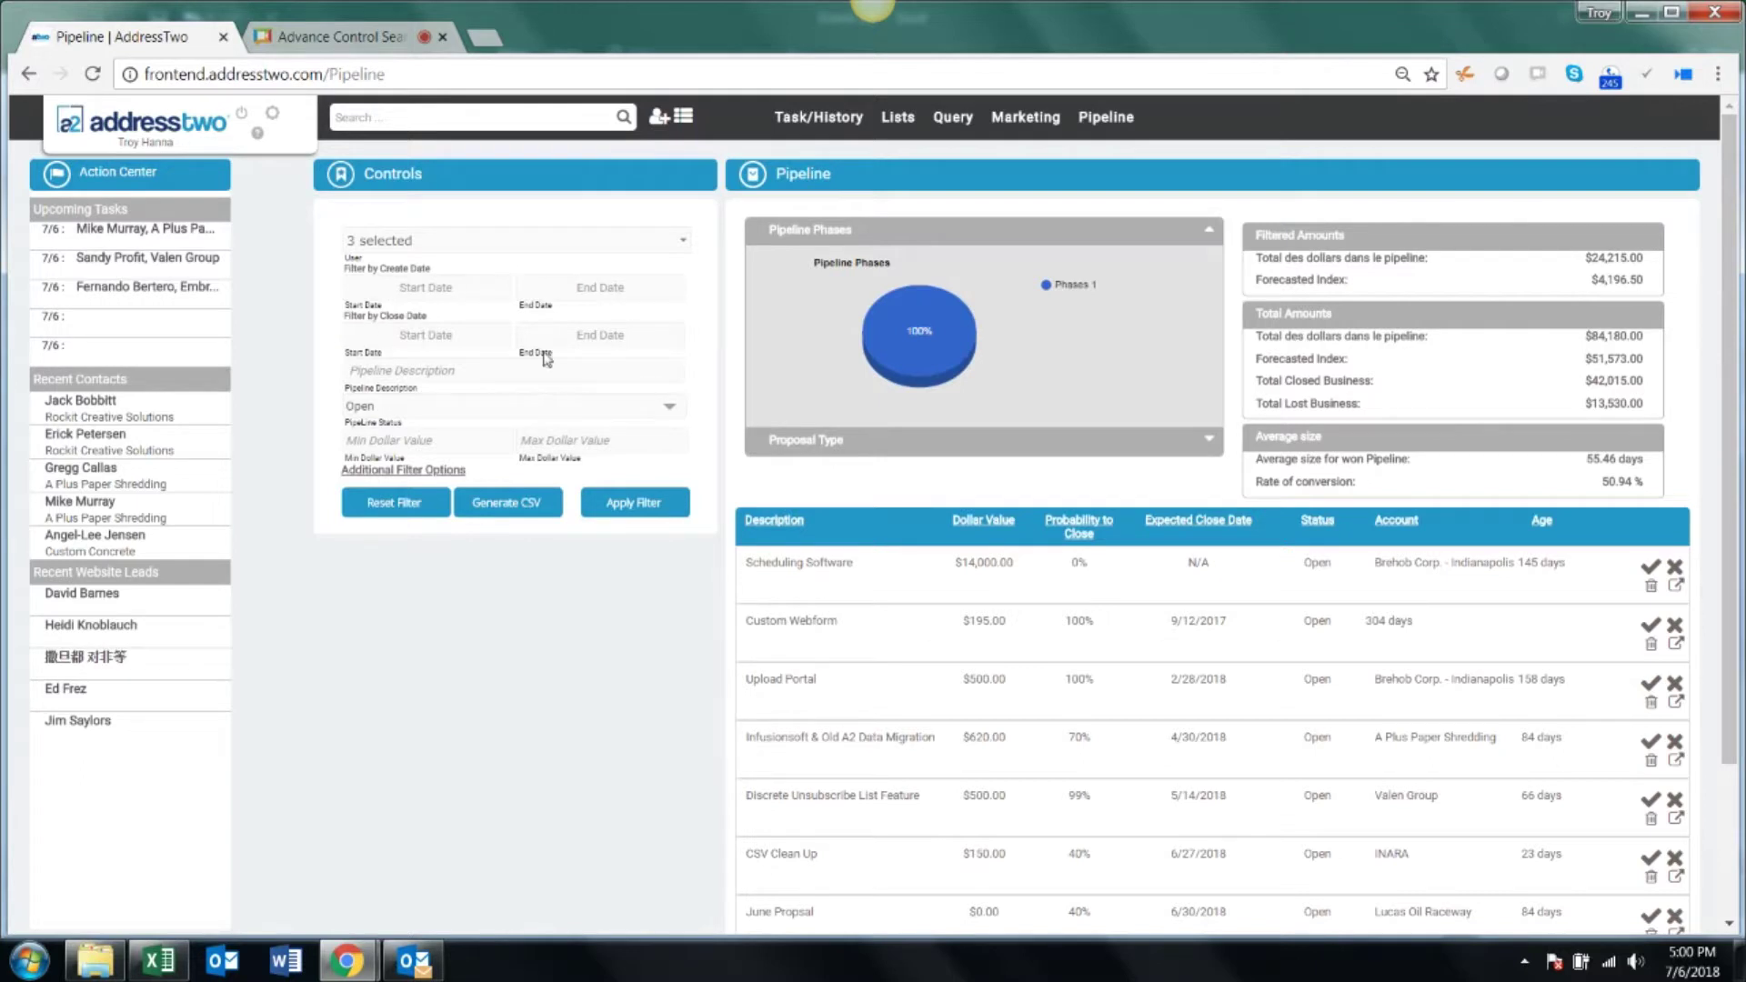
Step: Set the pipeline status filter to Closed and expand the additional filter options to review the Pipeline Phases and Proposal Type choices
{"action": "left_click", "coordinate": [403, 409]}
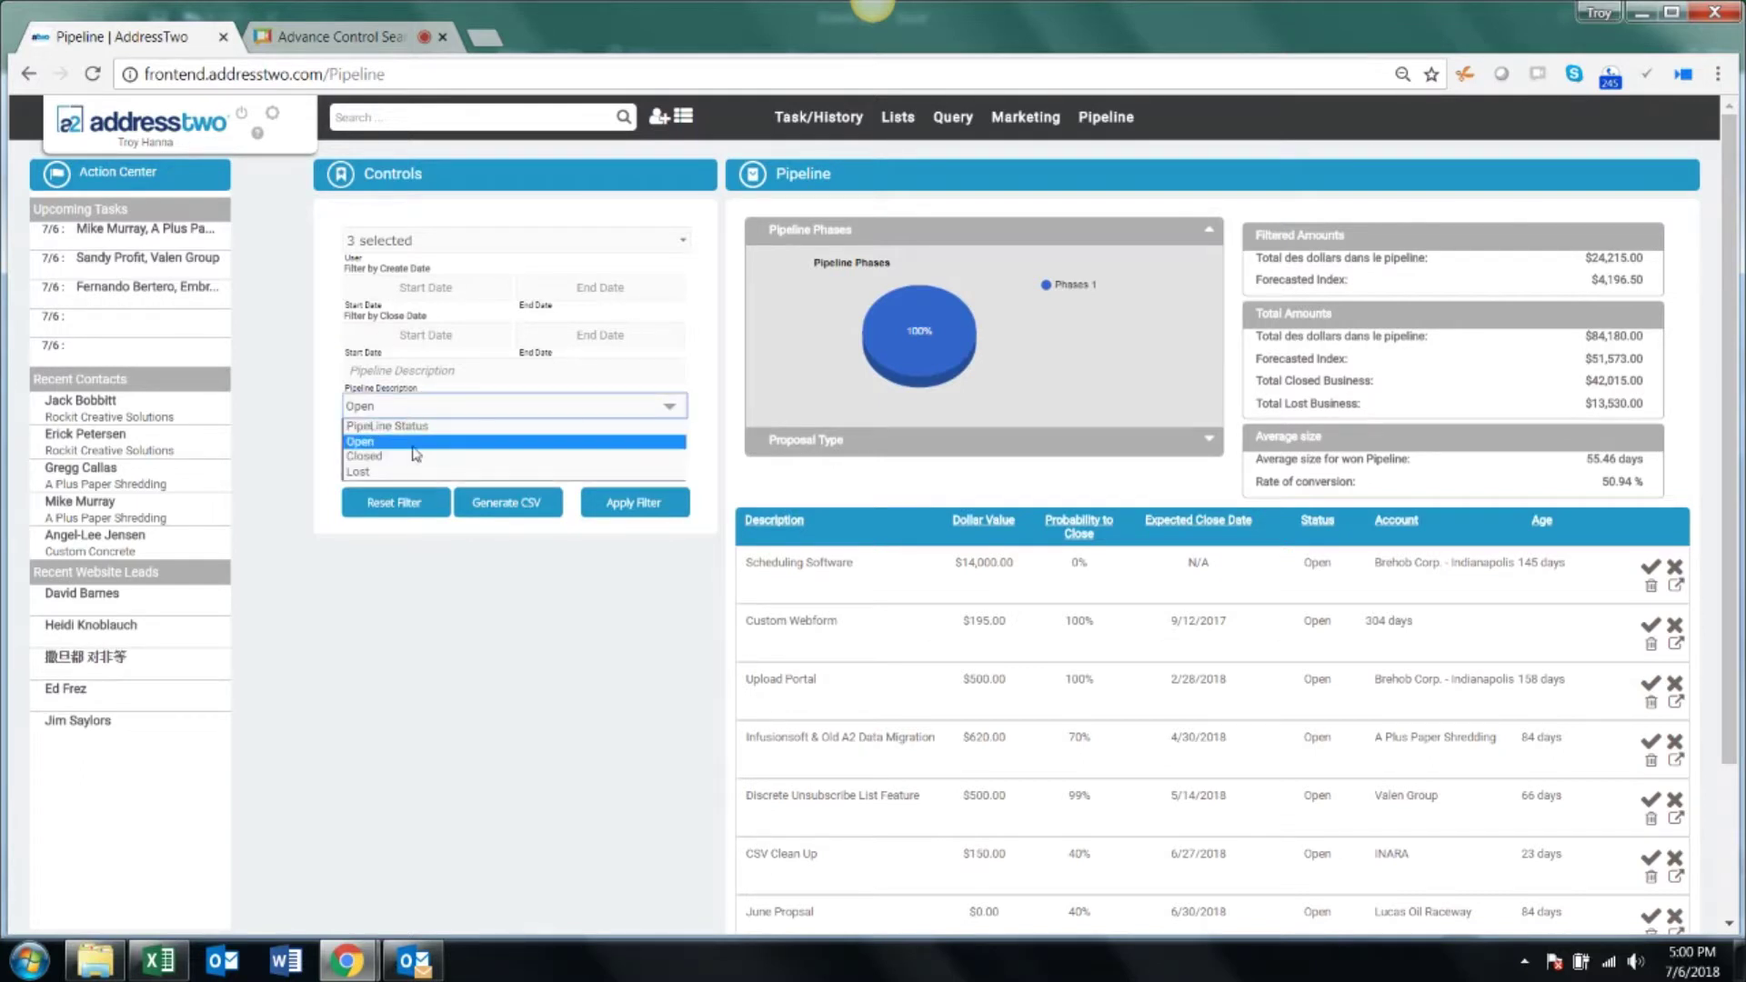
{"action": "left_click", "coordinate": [391, 444]}
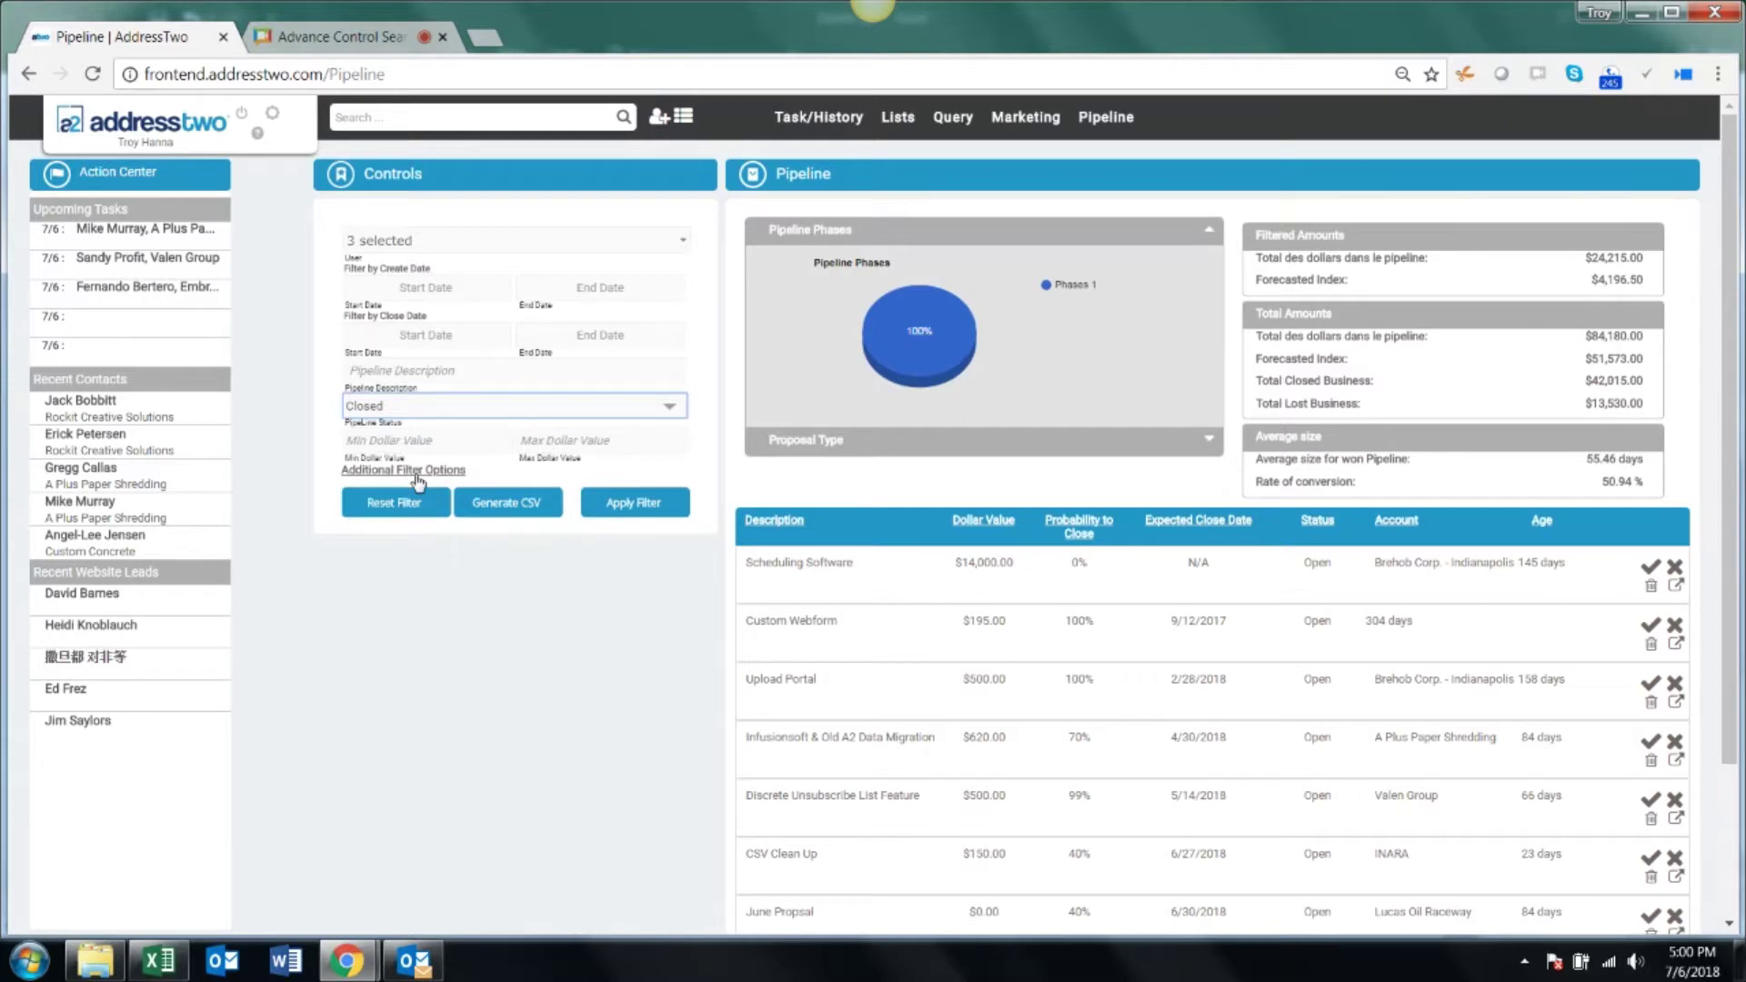
{"action": "mouse_move", "coordinate": [779, 132]}
{"action": "left_click", "coordinate": [418, 474]}
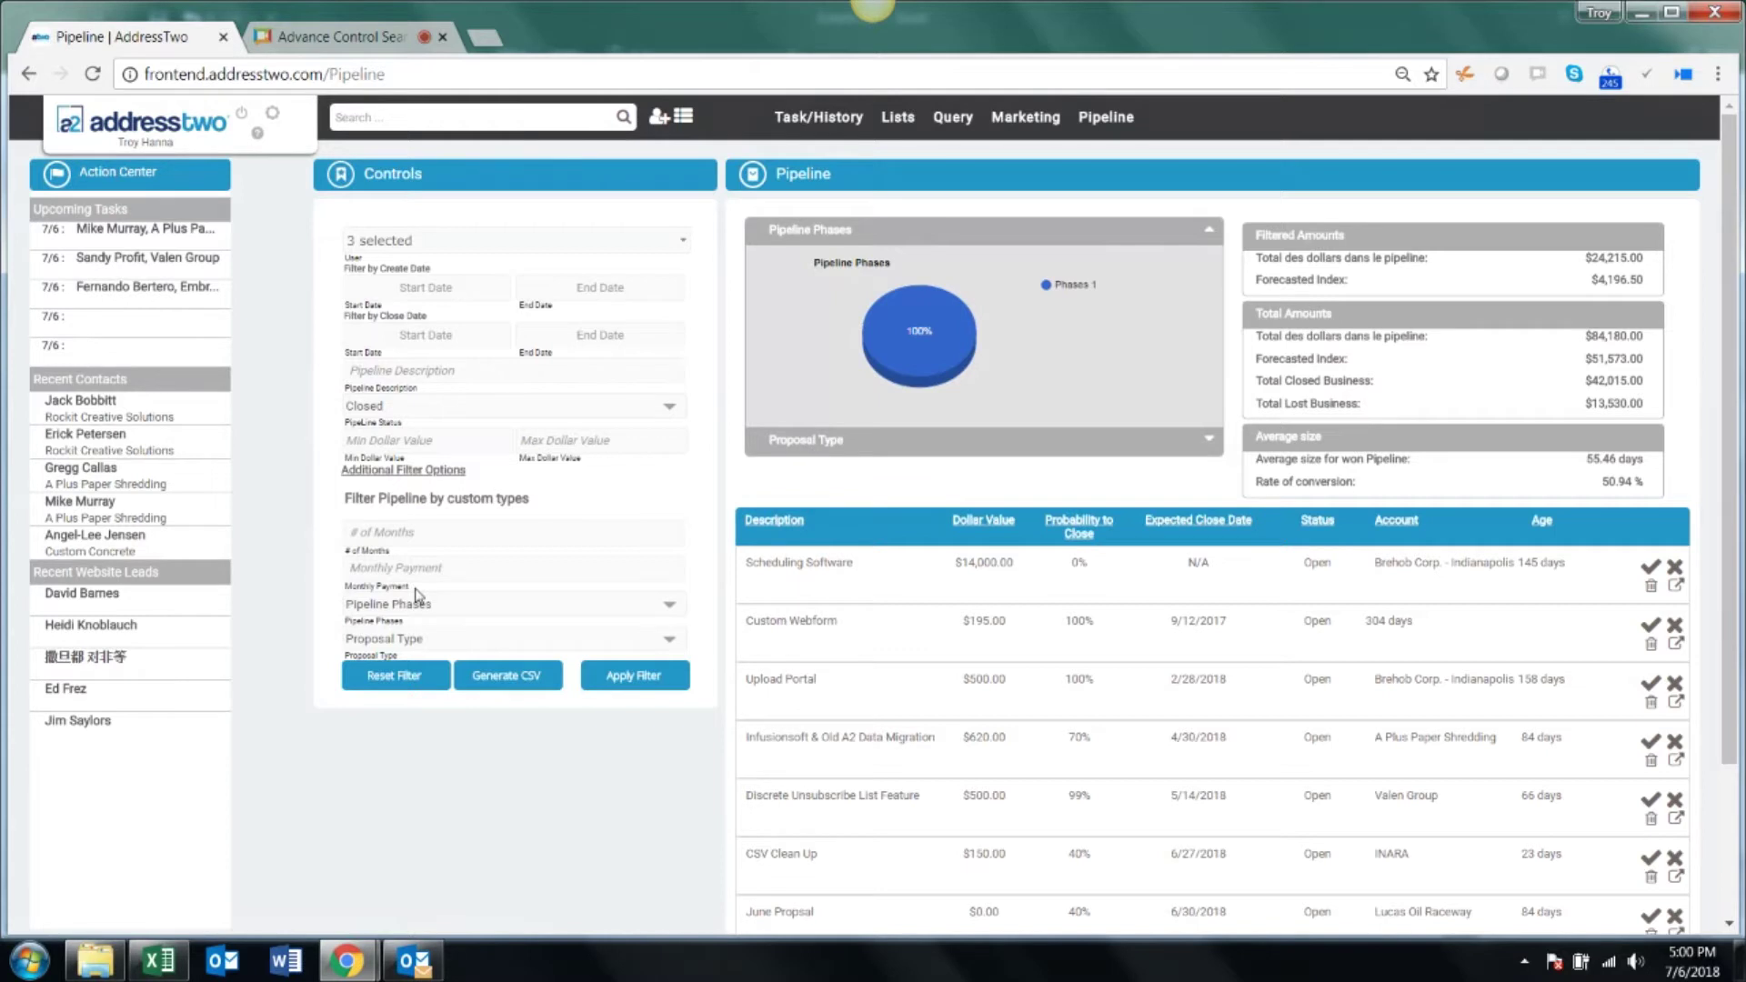
{"action": "left_click", "coordinate": [510, 606]}
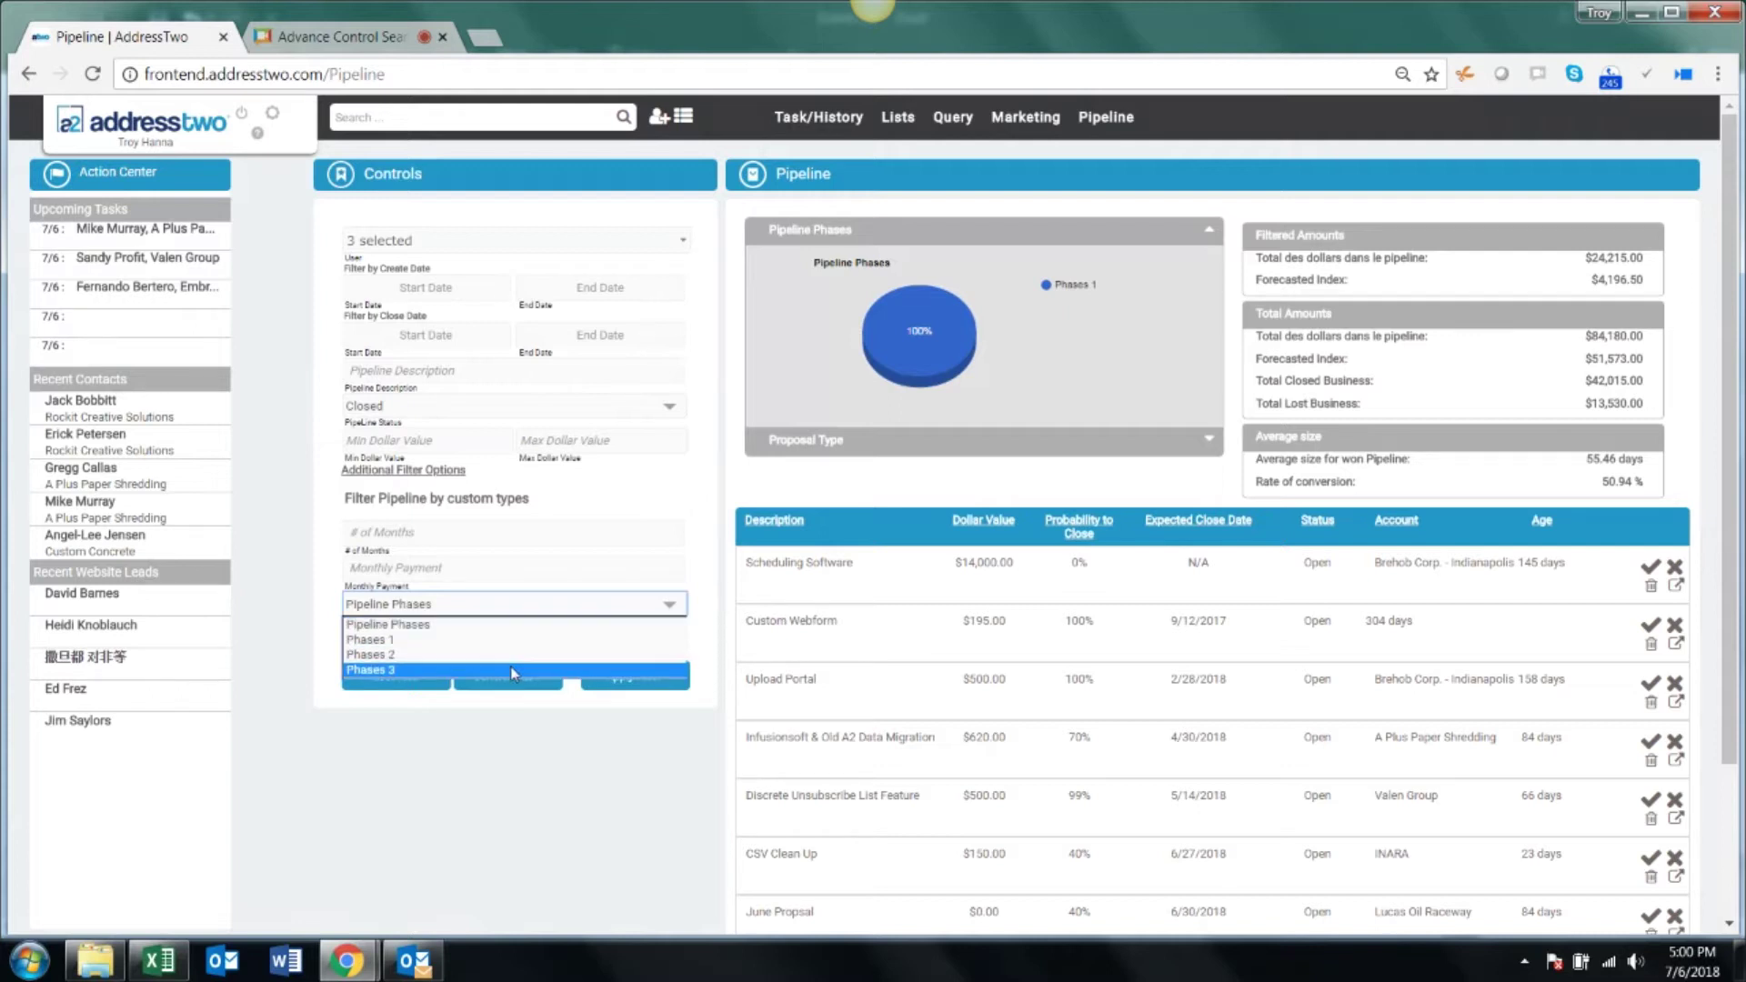
{"action": "left_click", "coordinate": [512, 851]}
{"action": "left_click", "coordinate": [425, 648]}
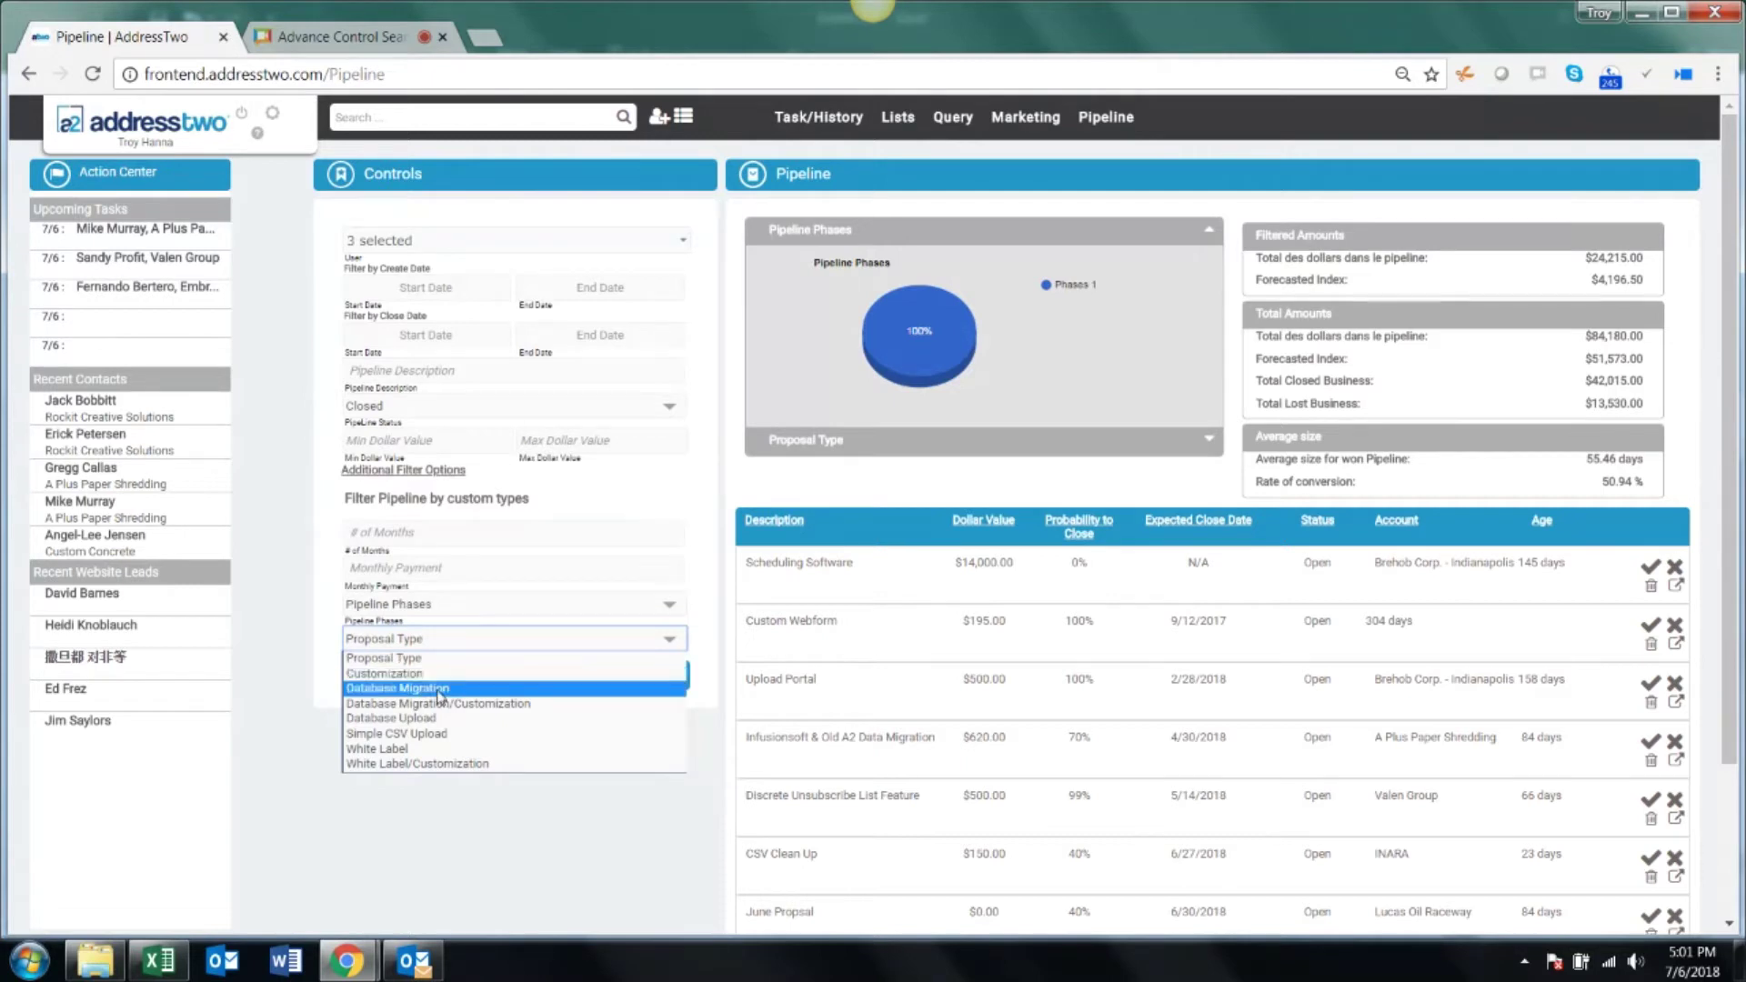
{"action": "left_click", "coordinate": [464, 821]}
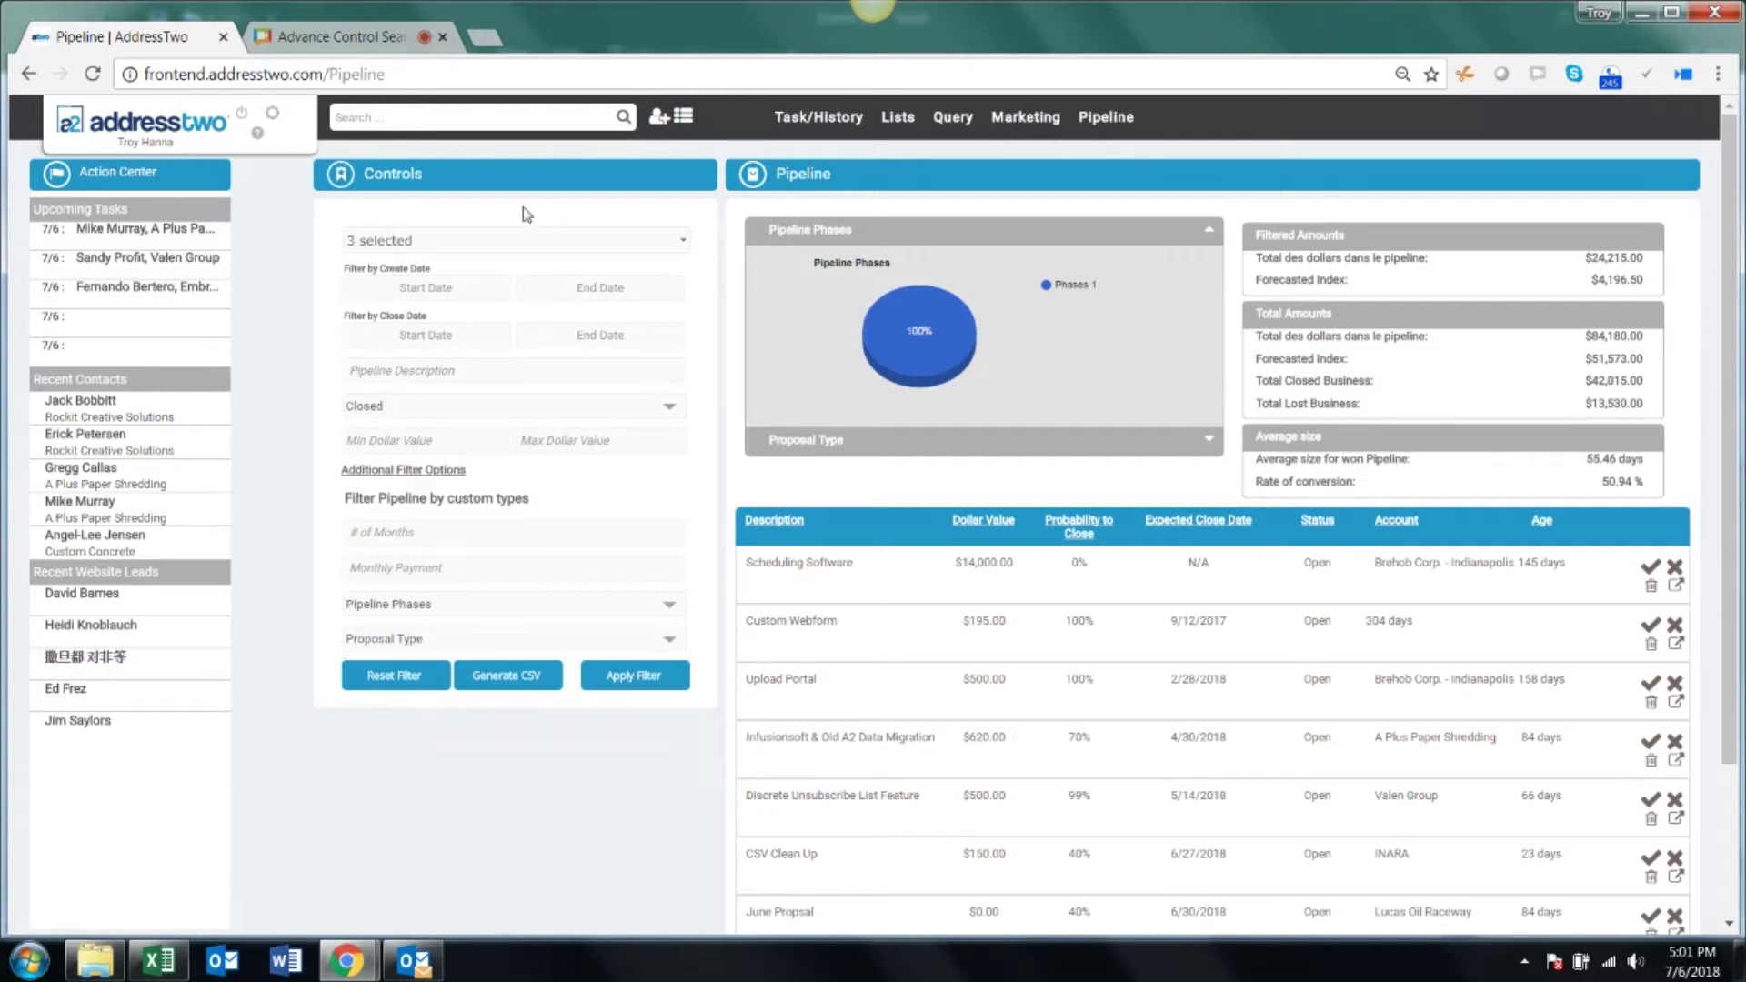
Step: Open the Task/History page, switch the event filter to History, and select one user
{"action": "left_click", "coordinate": [813, 121]}
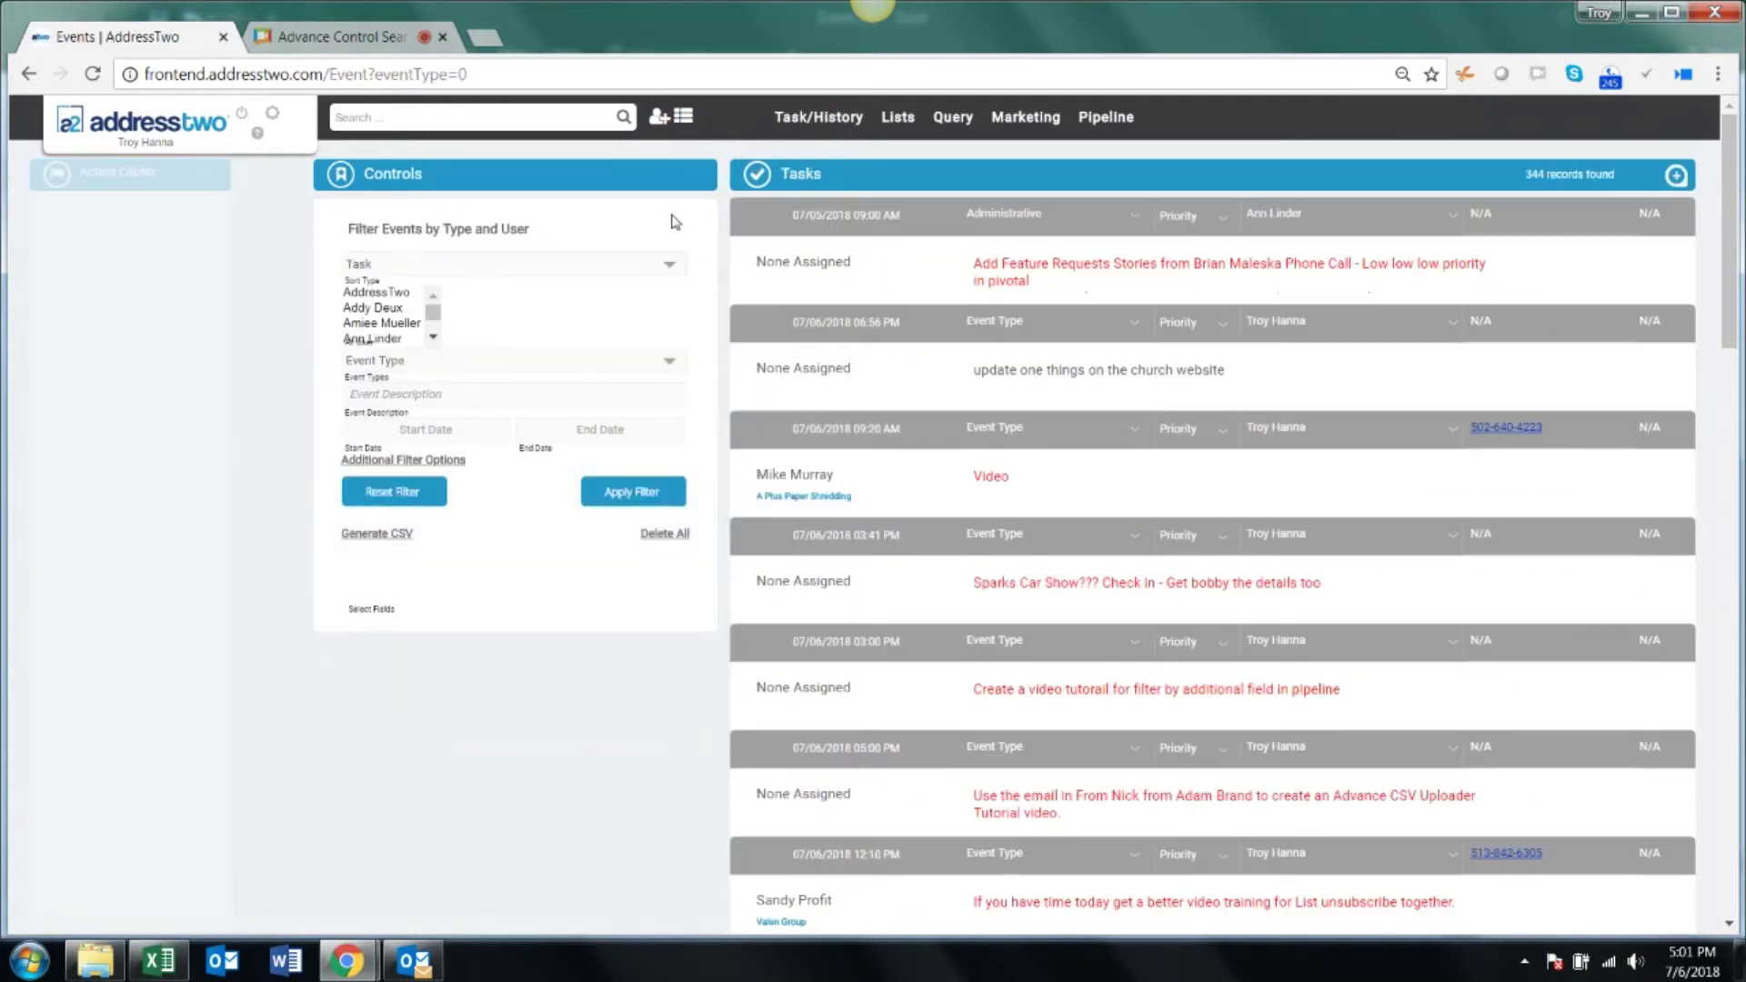
{"action": "mouse_move", "coordinate": [818, 116]}
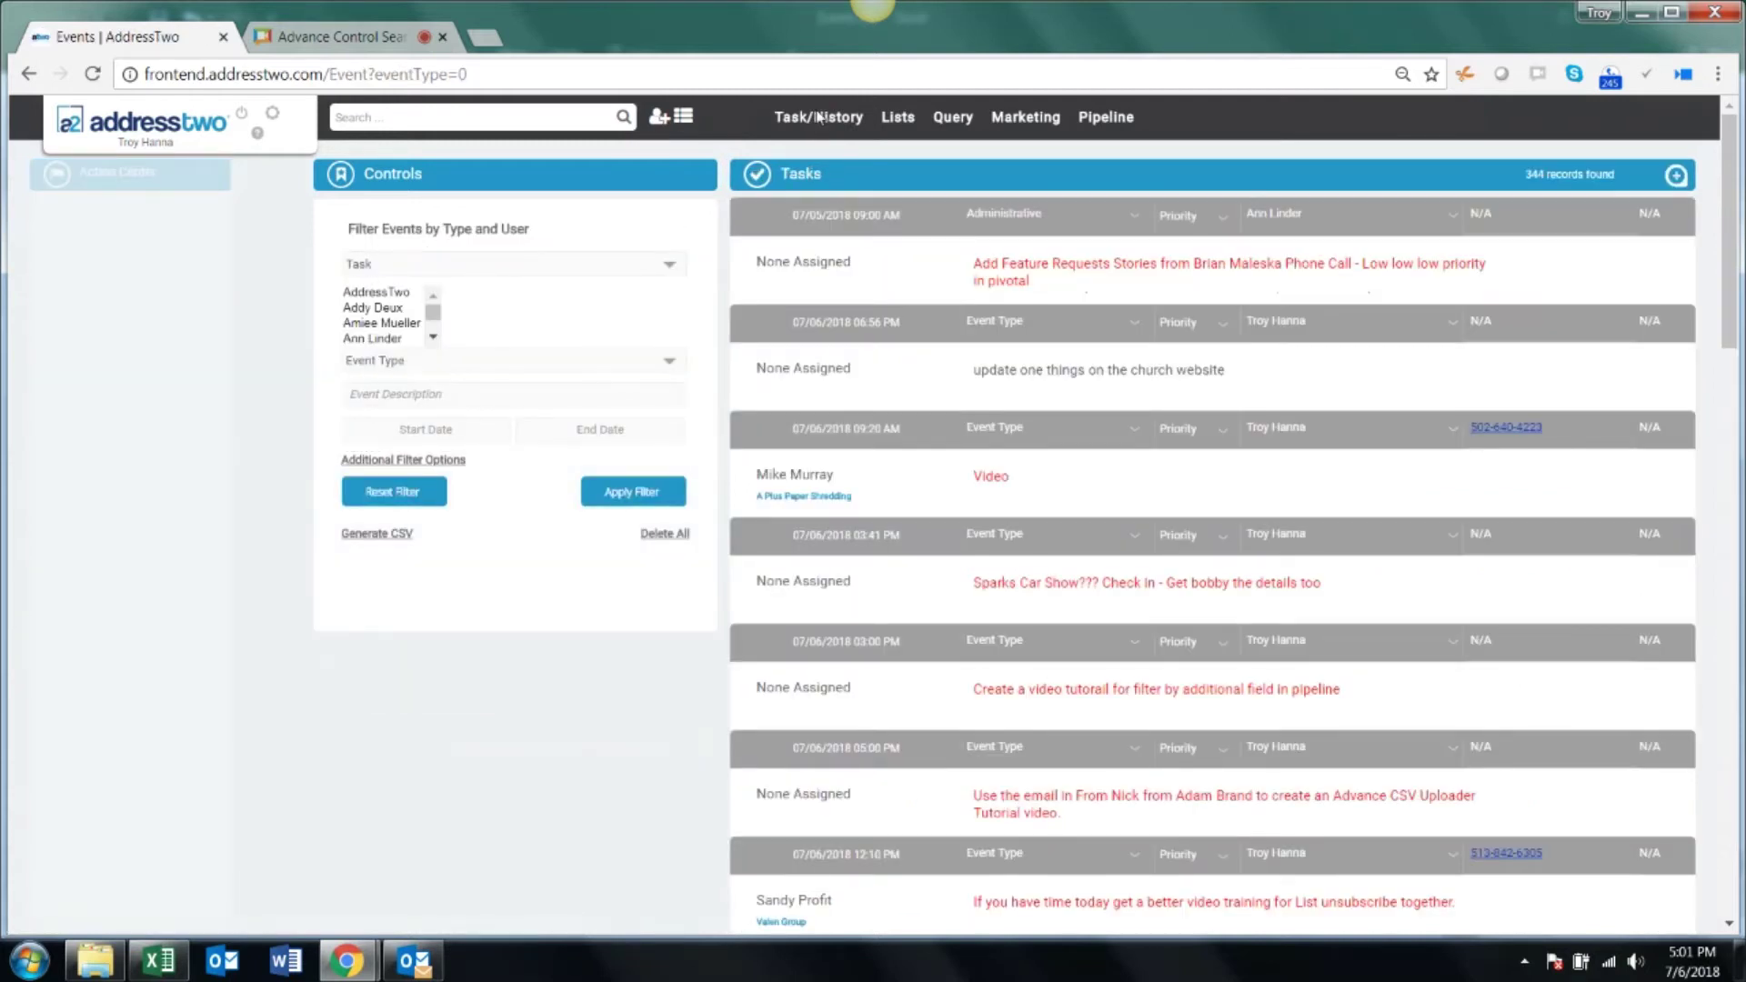
{"action": "left_click", "coordinate": [413, 273]}
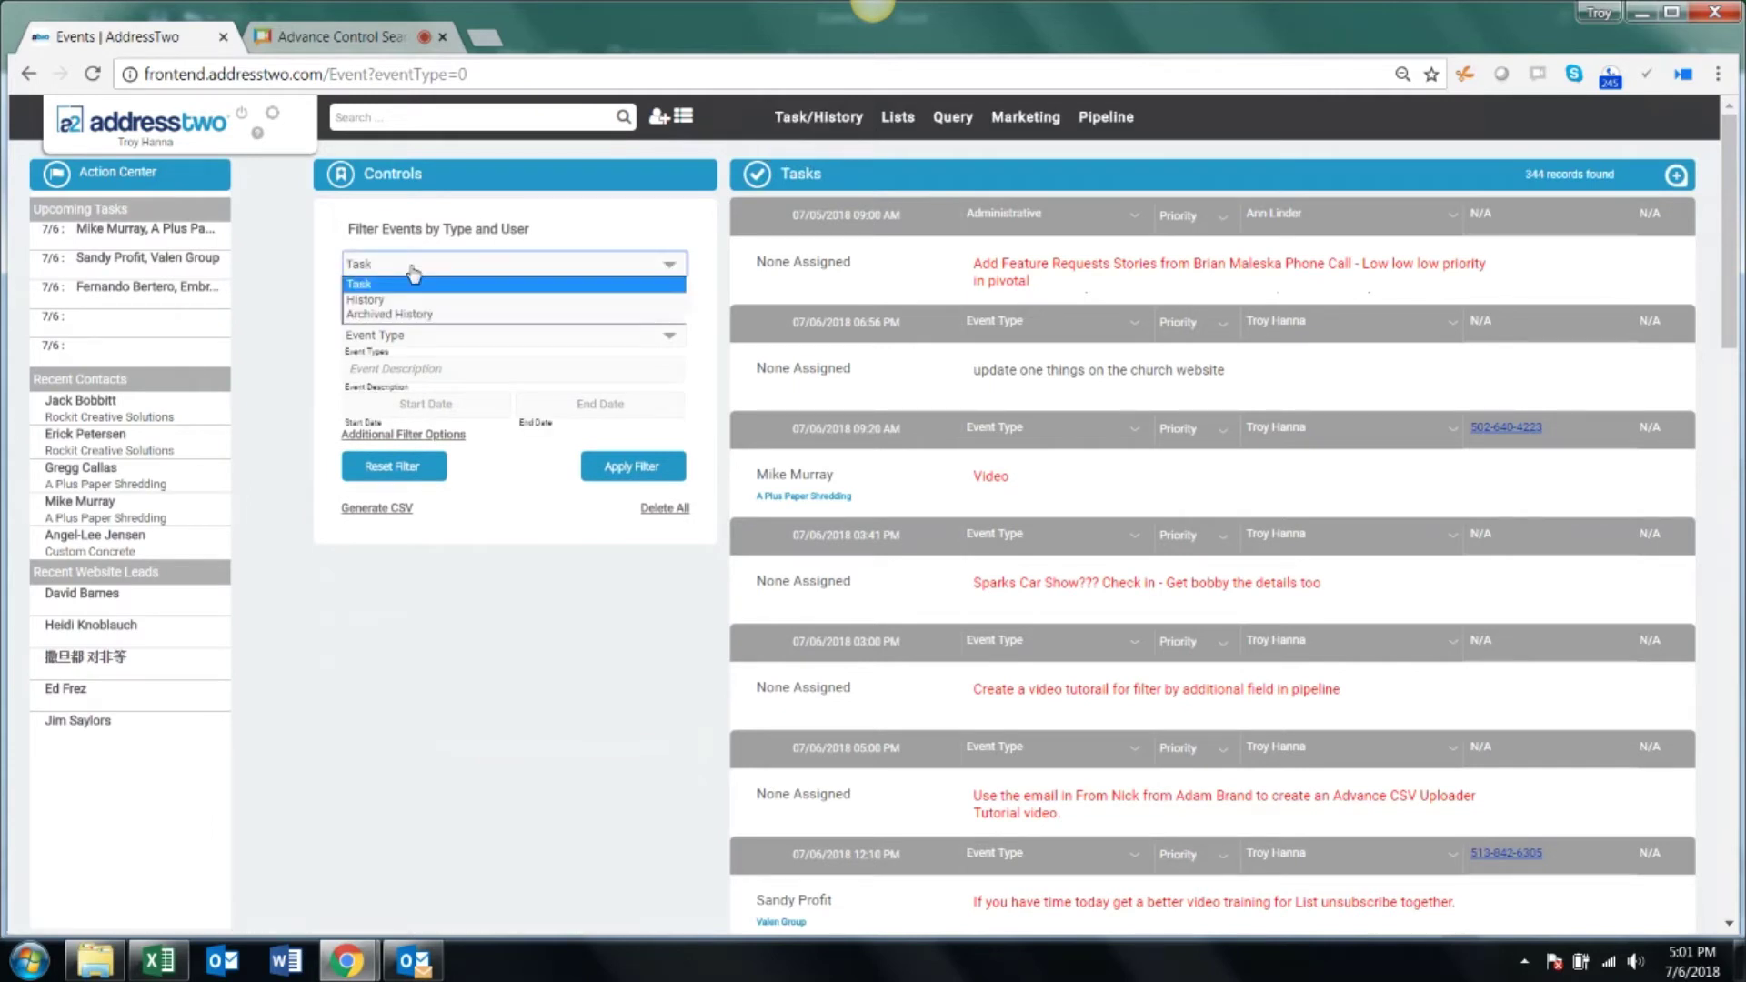
{"action": "left_click", "coordinate": [405, 311]}
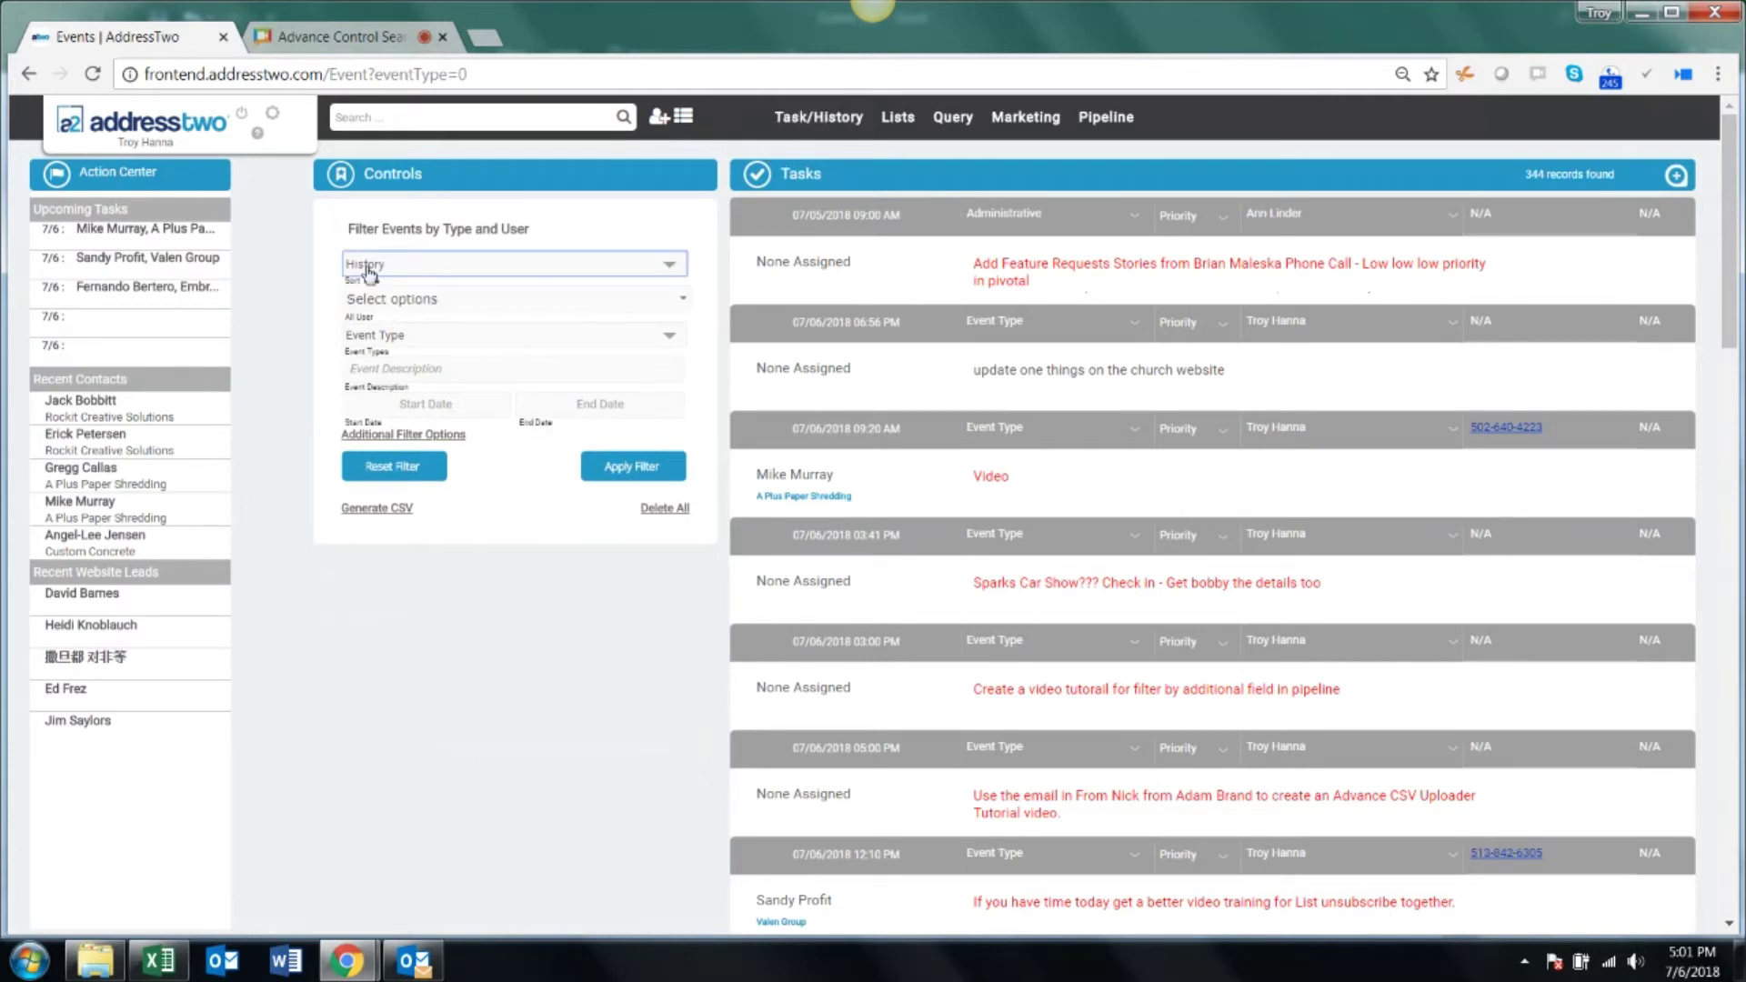
{"action": "left_click", "coordinate": [376, 300]}
{"action": "scroll", "coordinate": [503, 433], "scroll_direction": "down", "scroll_amount": 2}
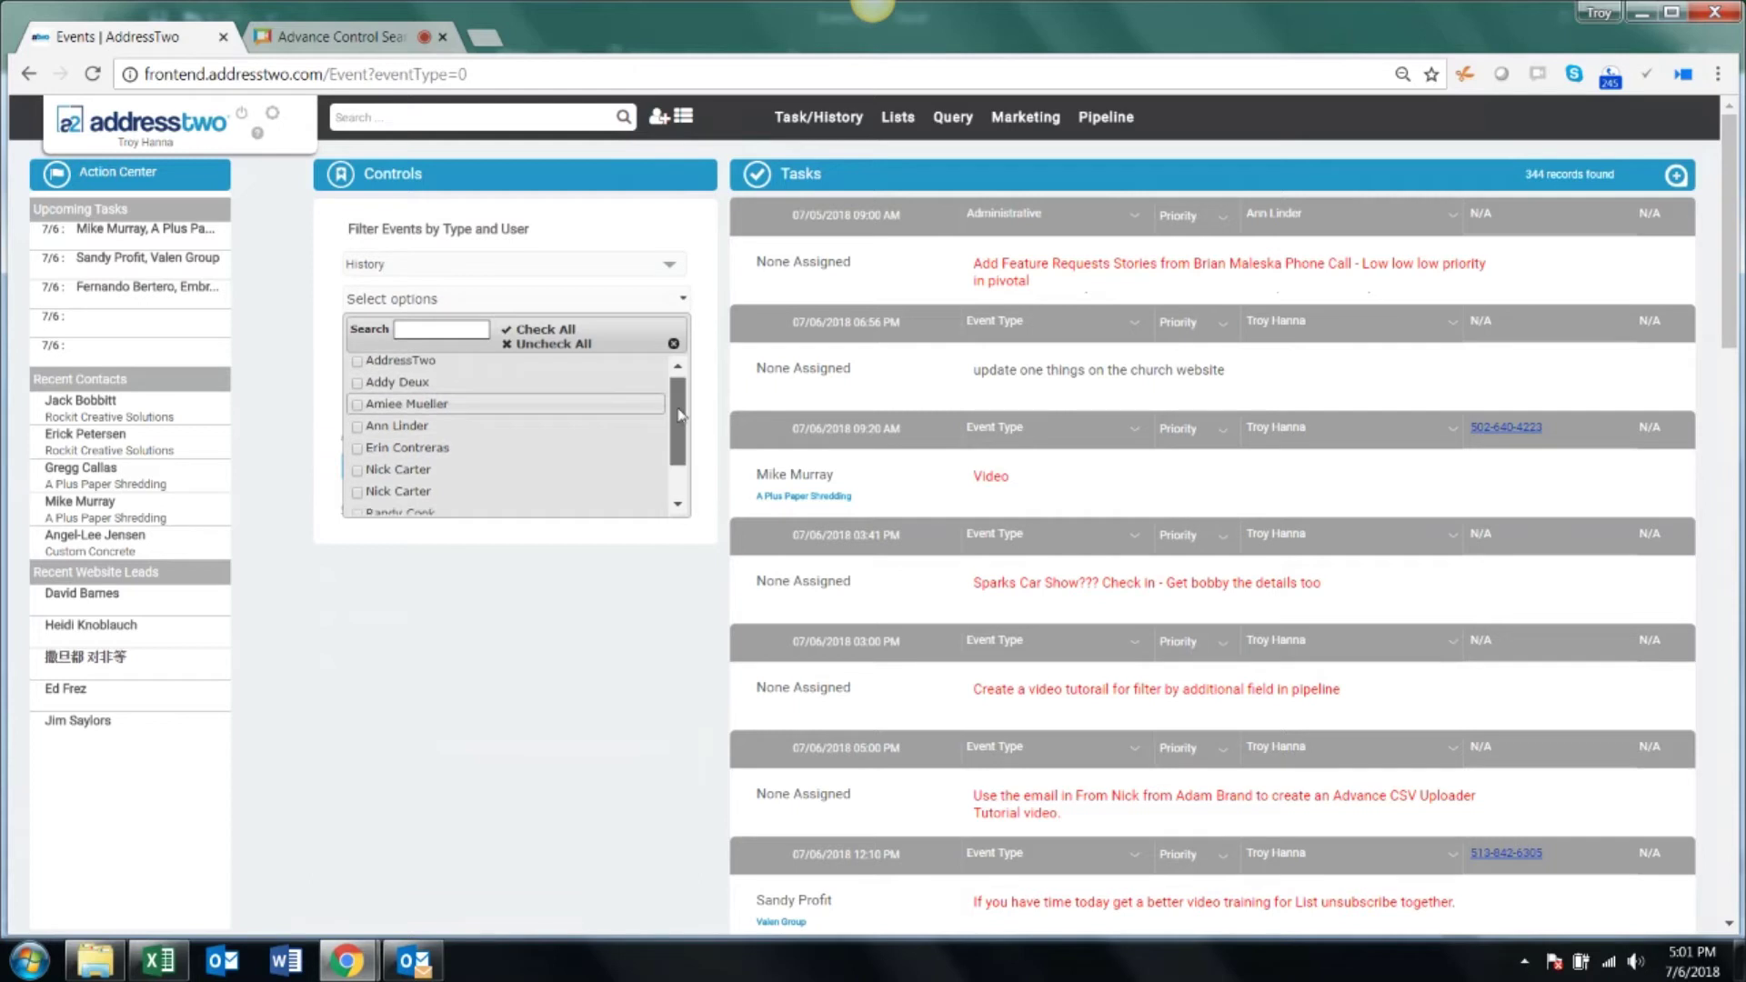
{"action": "left_click", "coordinate": [358, 486]}
{"action": "left_click", "coordinate": [418, 637]}
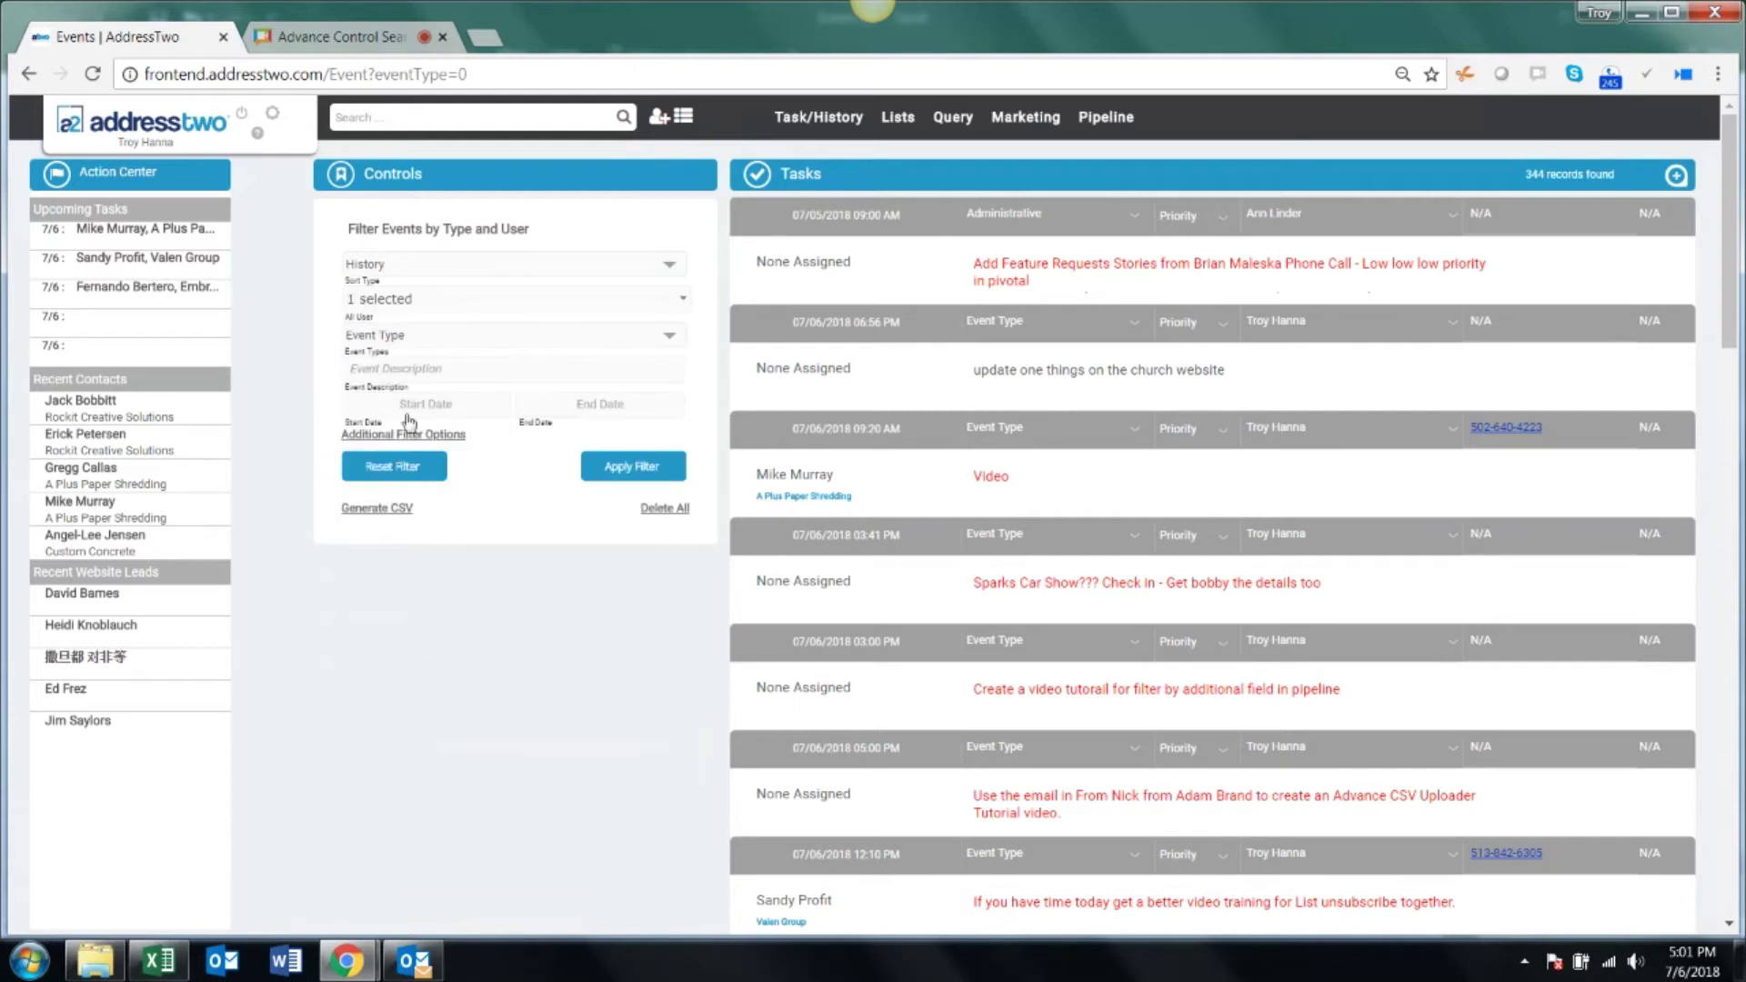
Step: Set the history filter's start date to 07/06/2017 5:00 AM
{"action": "left_click", "coordinate": [425, 404]}
{"action": "left_click", "coordinate": [506, 434]}
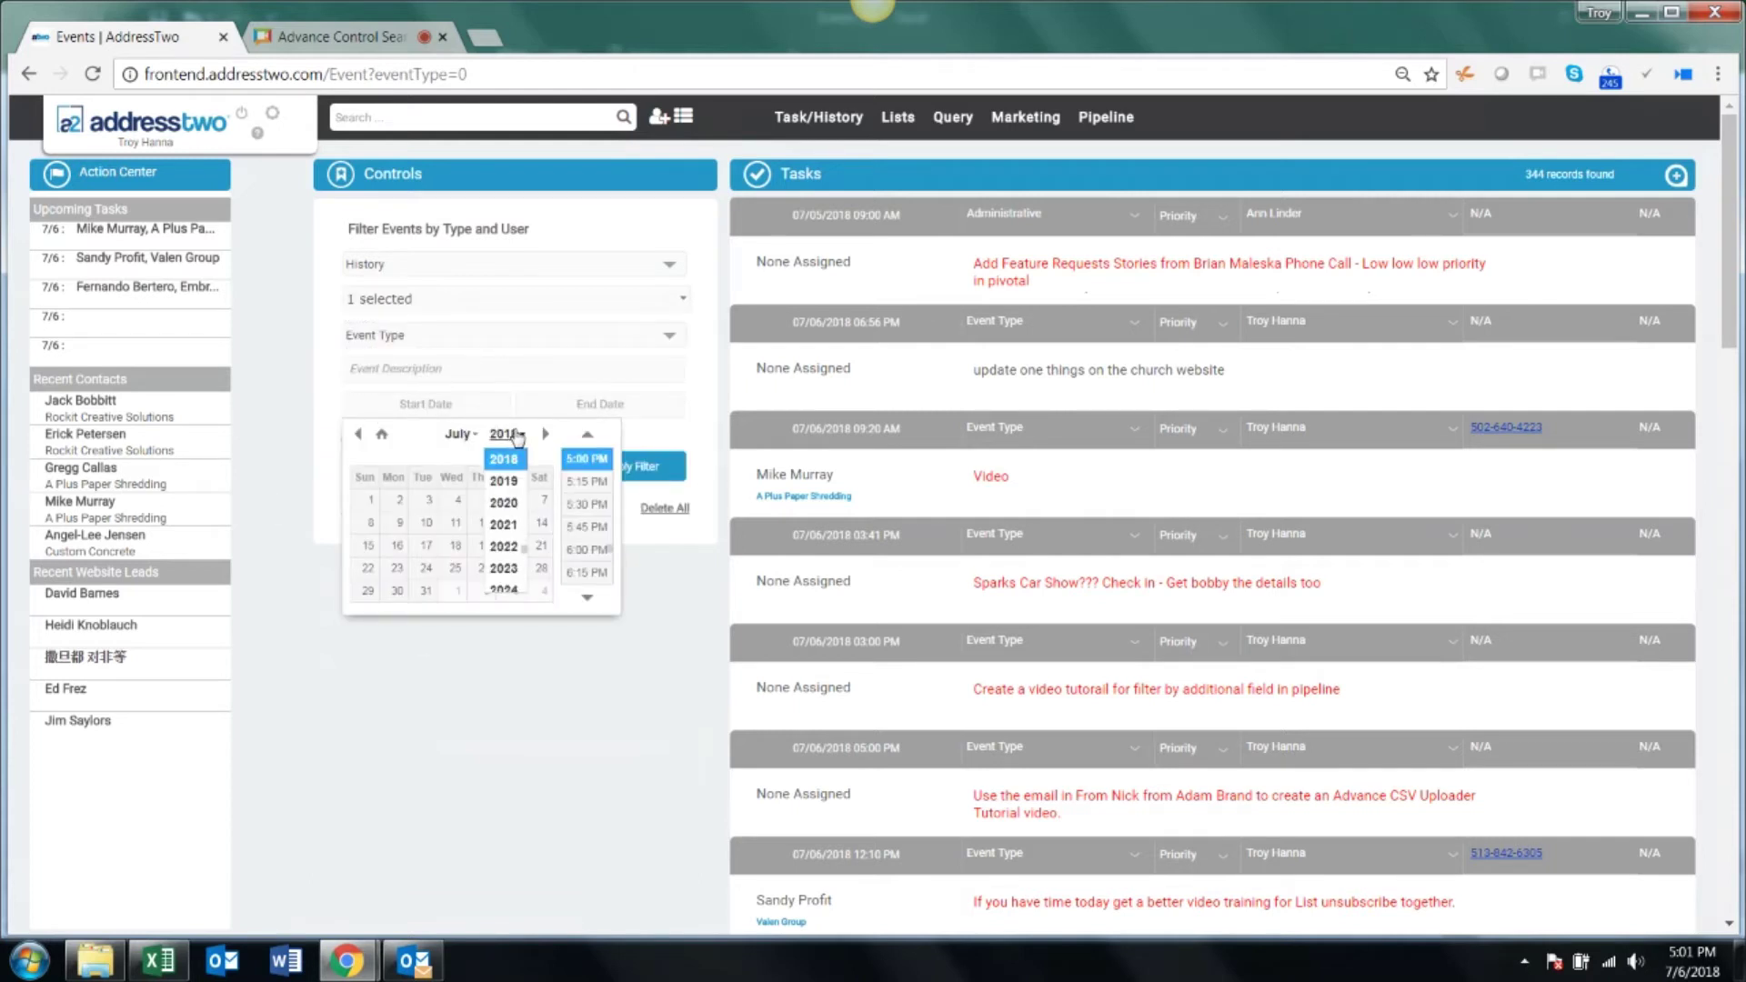
{"action": "left_click", "coordinate": [503, 455]}
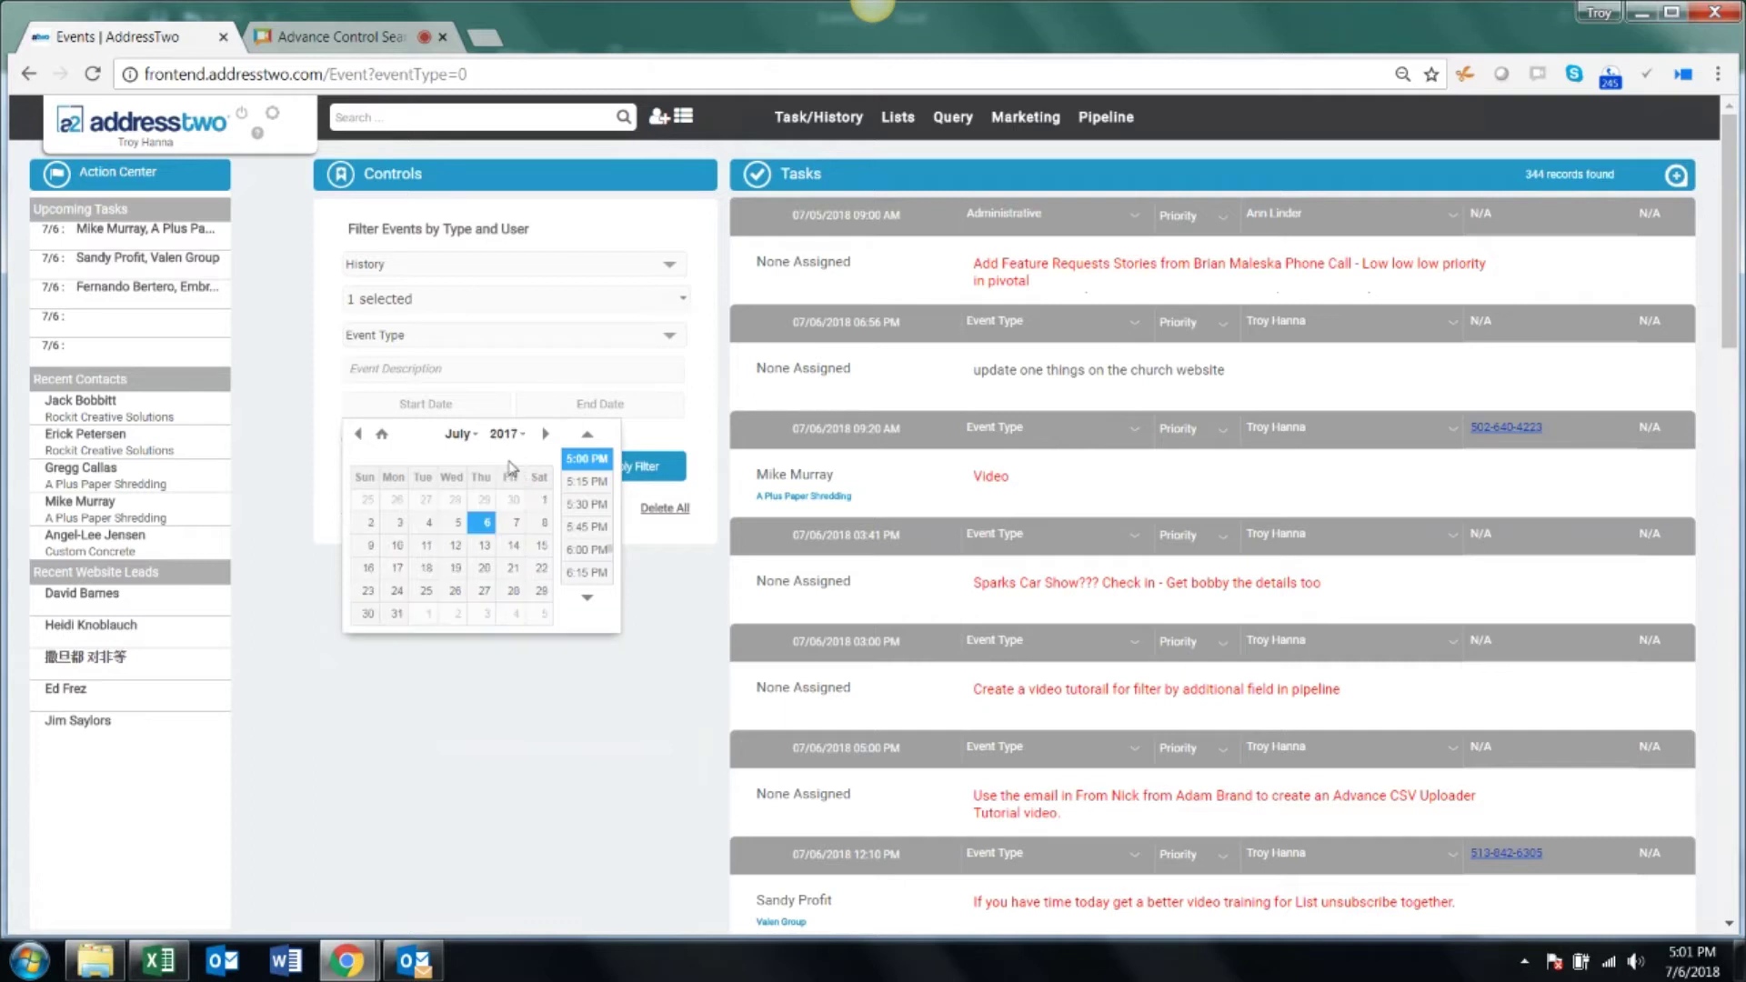
{"action": "left_click", "coordinate": [485, 526]}
{"action": "left_click", "coordinate": [593, 434]}
{"action": "left_click", "coordinate": [600, 437]}
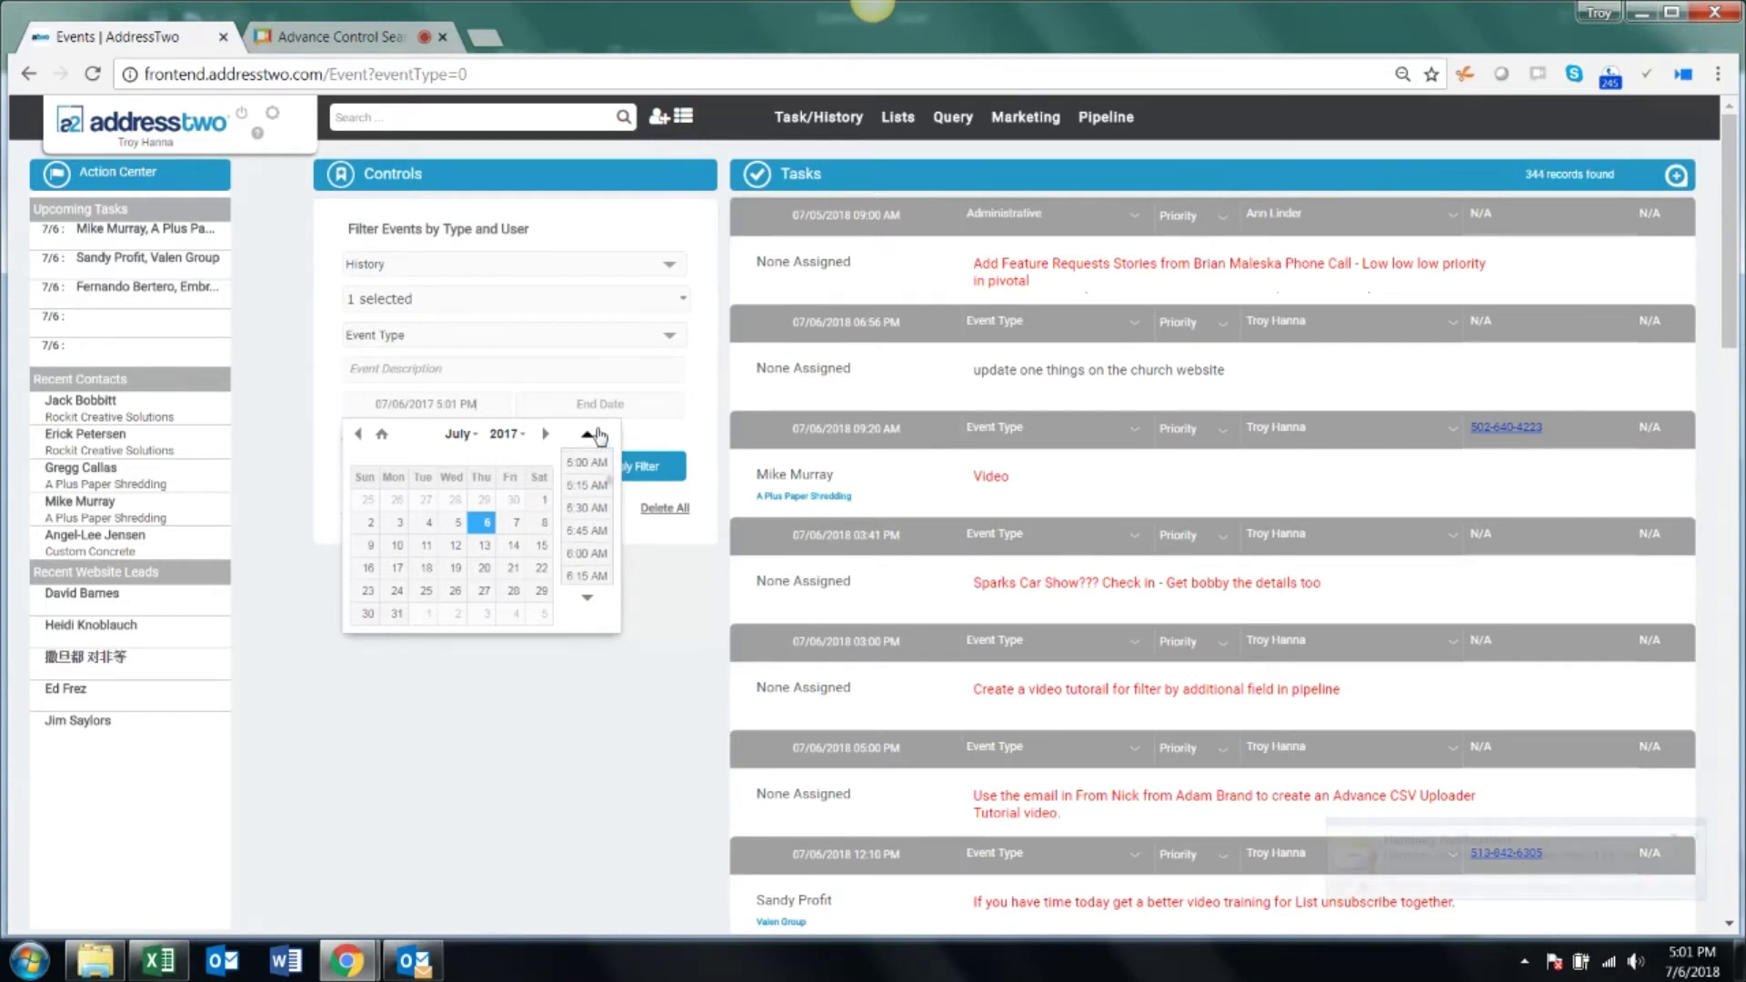
{"action": "left_click", "coordinate": [576, 487]}
Step: Set the history filter's end date to 07/06/2017 7:30 PM
{"action": "left_click", "coordinate": [577, 406]}
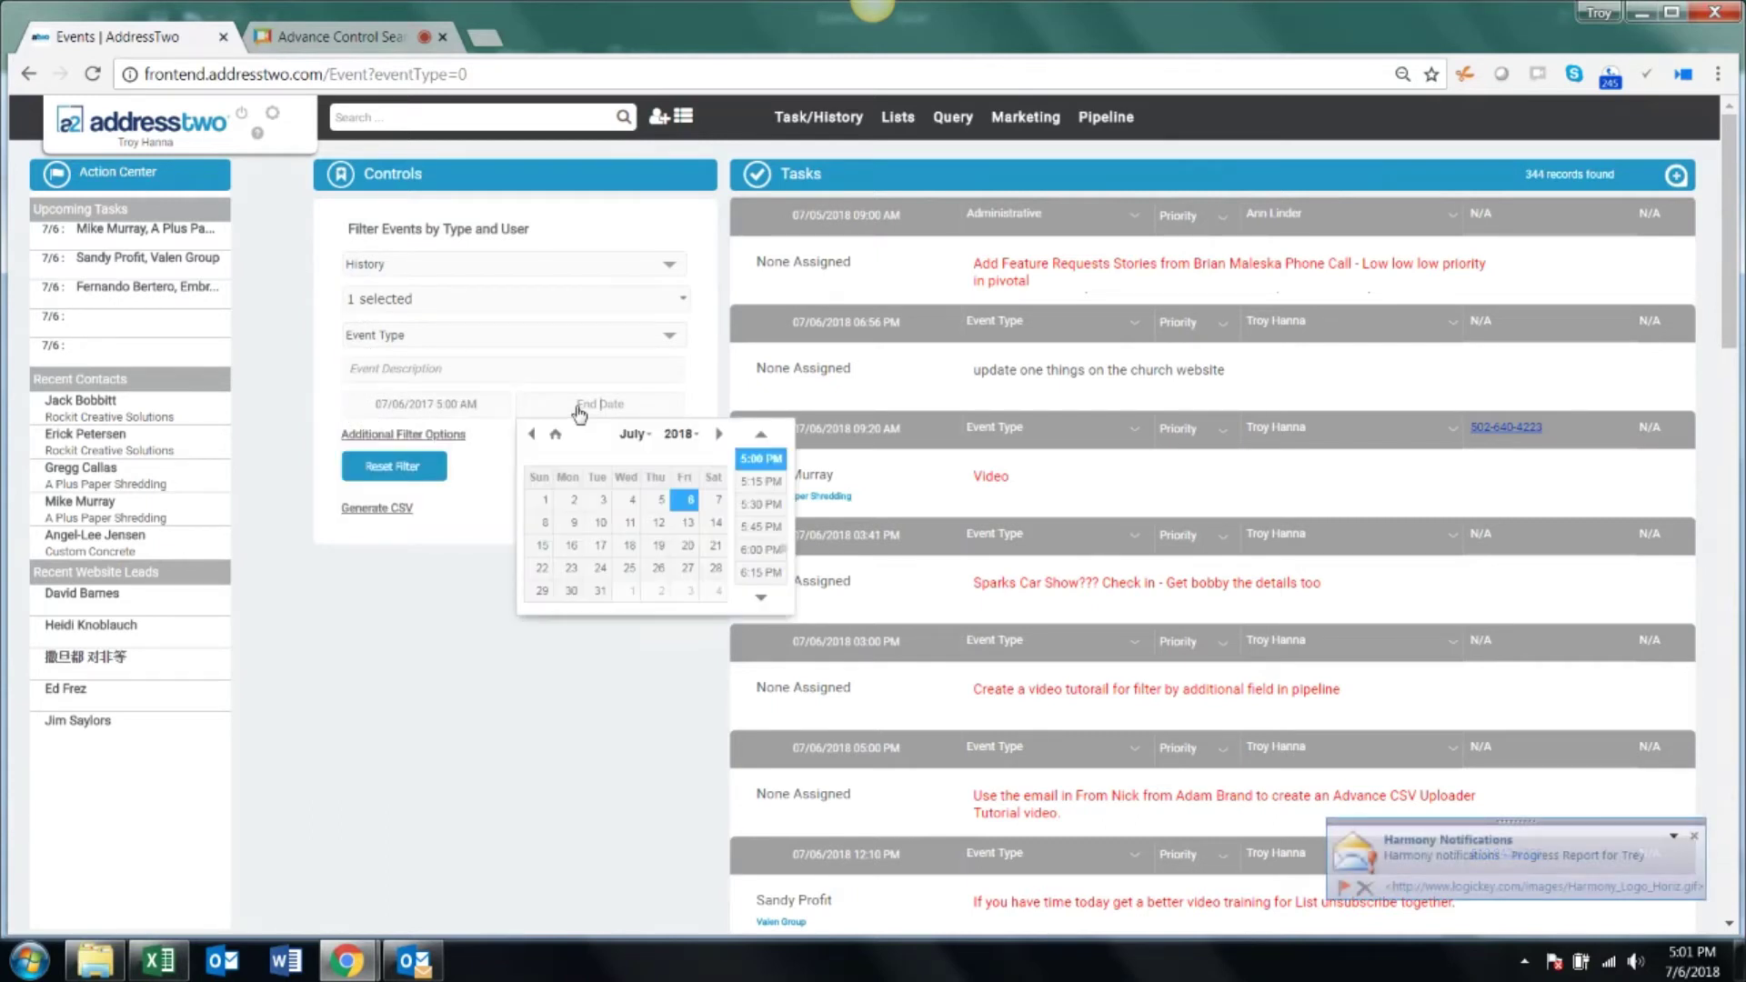
{"action": "left_click", "coordinate": [678, 435]}
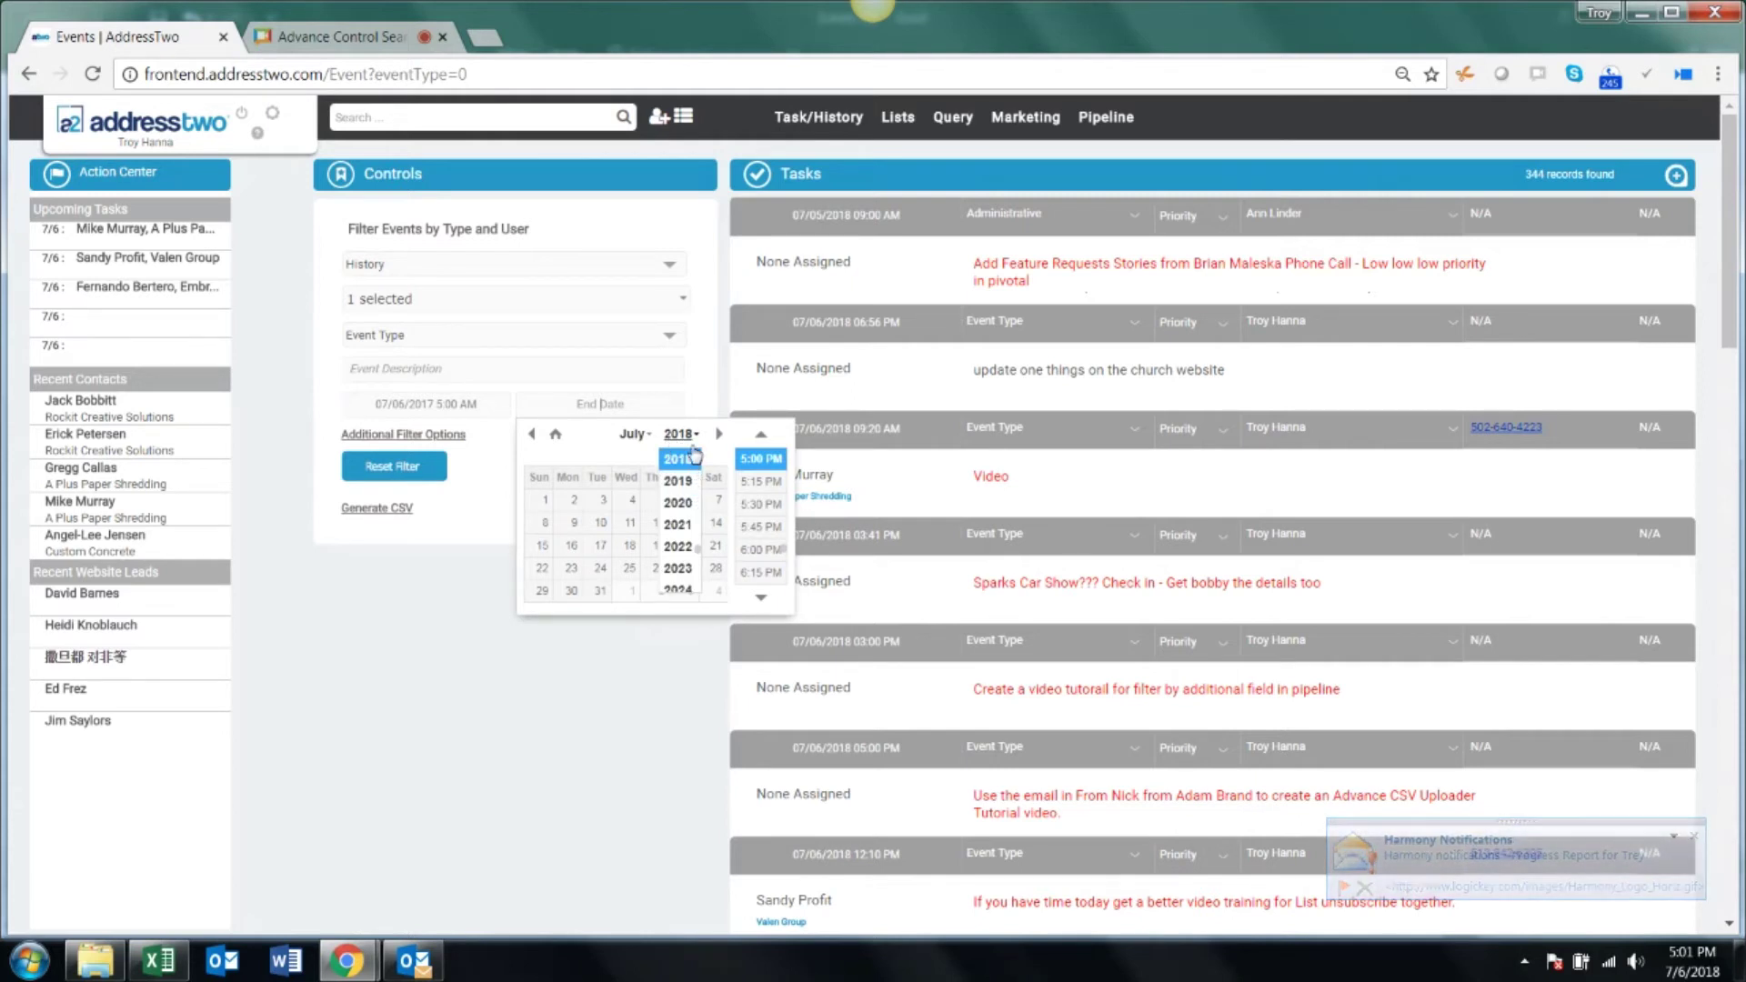
{"action": "scroll", "coordinate": [686, 491], "scroll_direction": "up", "scroll_amount": 1}
{"action": "left_click", "coordinate": [684, 483]}
{"action": "left_click", "coordinate": [671, 523]}
{"action": "scroll", "coordinate": [761, 537], "scroll_direction": "down", "scroll_amount": 3}
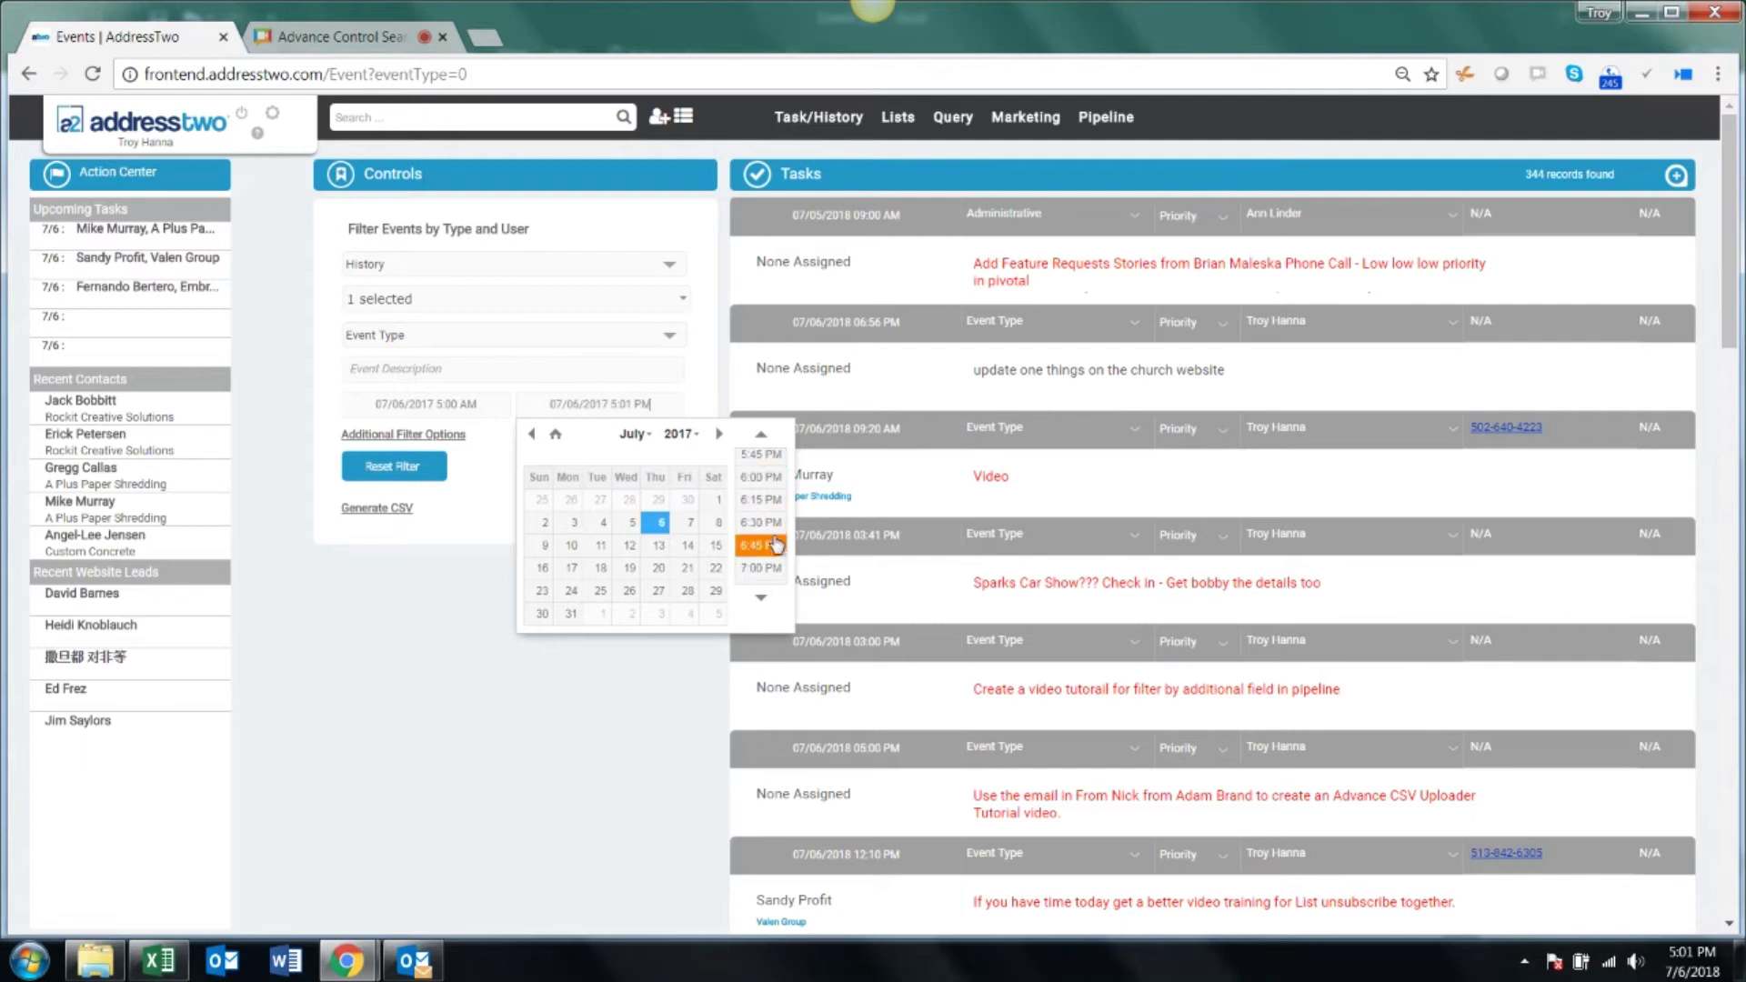
{"action": "left_click", "coordinate": [753, 551]}
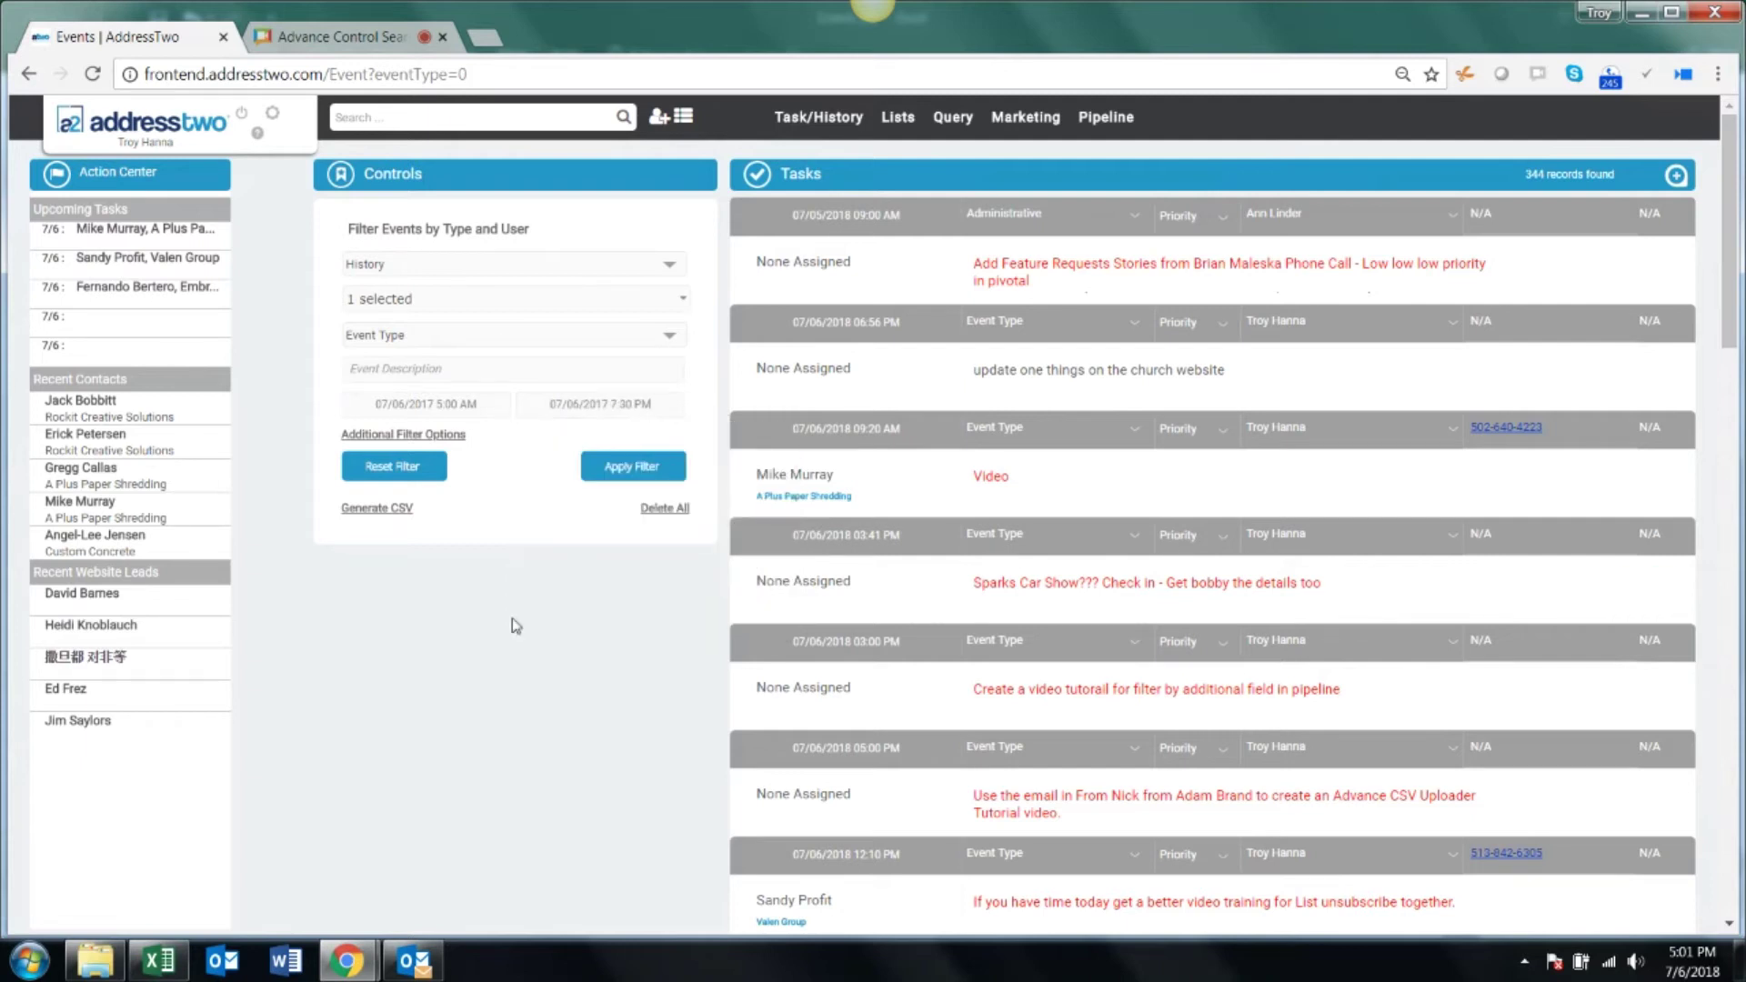
Step: Apply the history filter and look through the listed records for that day
{"action": "left_click", "coordinate": [632, 467]}
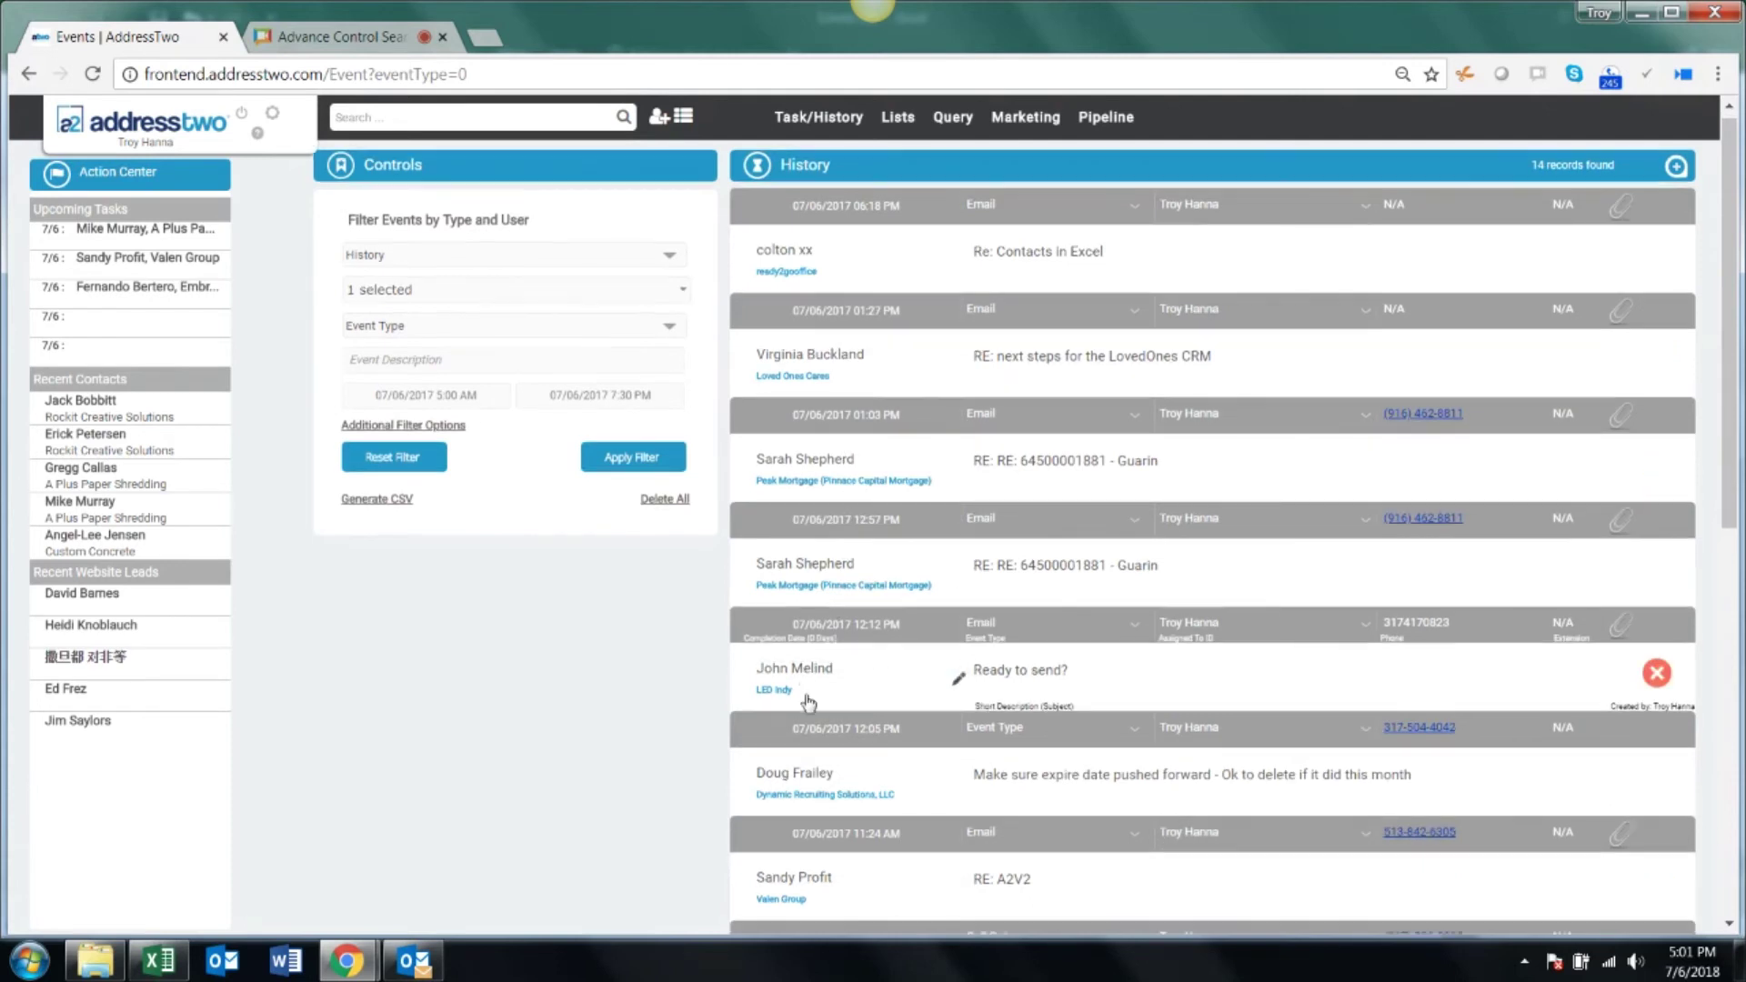
{"action": "scroll", "coordinate": [816, 678], "scroll_direction": "down", "scroll_amount": 1}
{"action": "scroll", "coordinate": [816, 678], "scroll_direction": "down", "scroll_amount": 4}
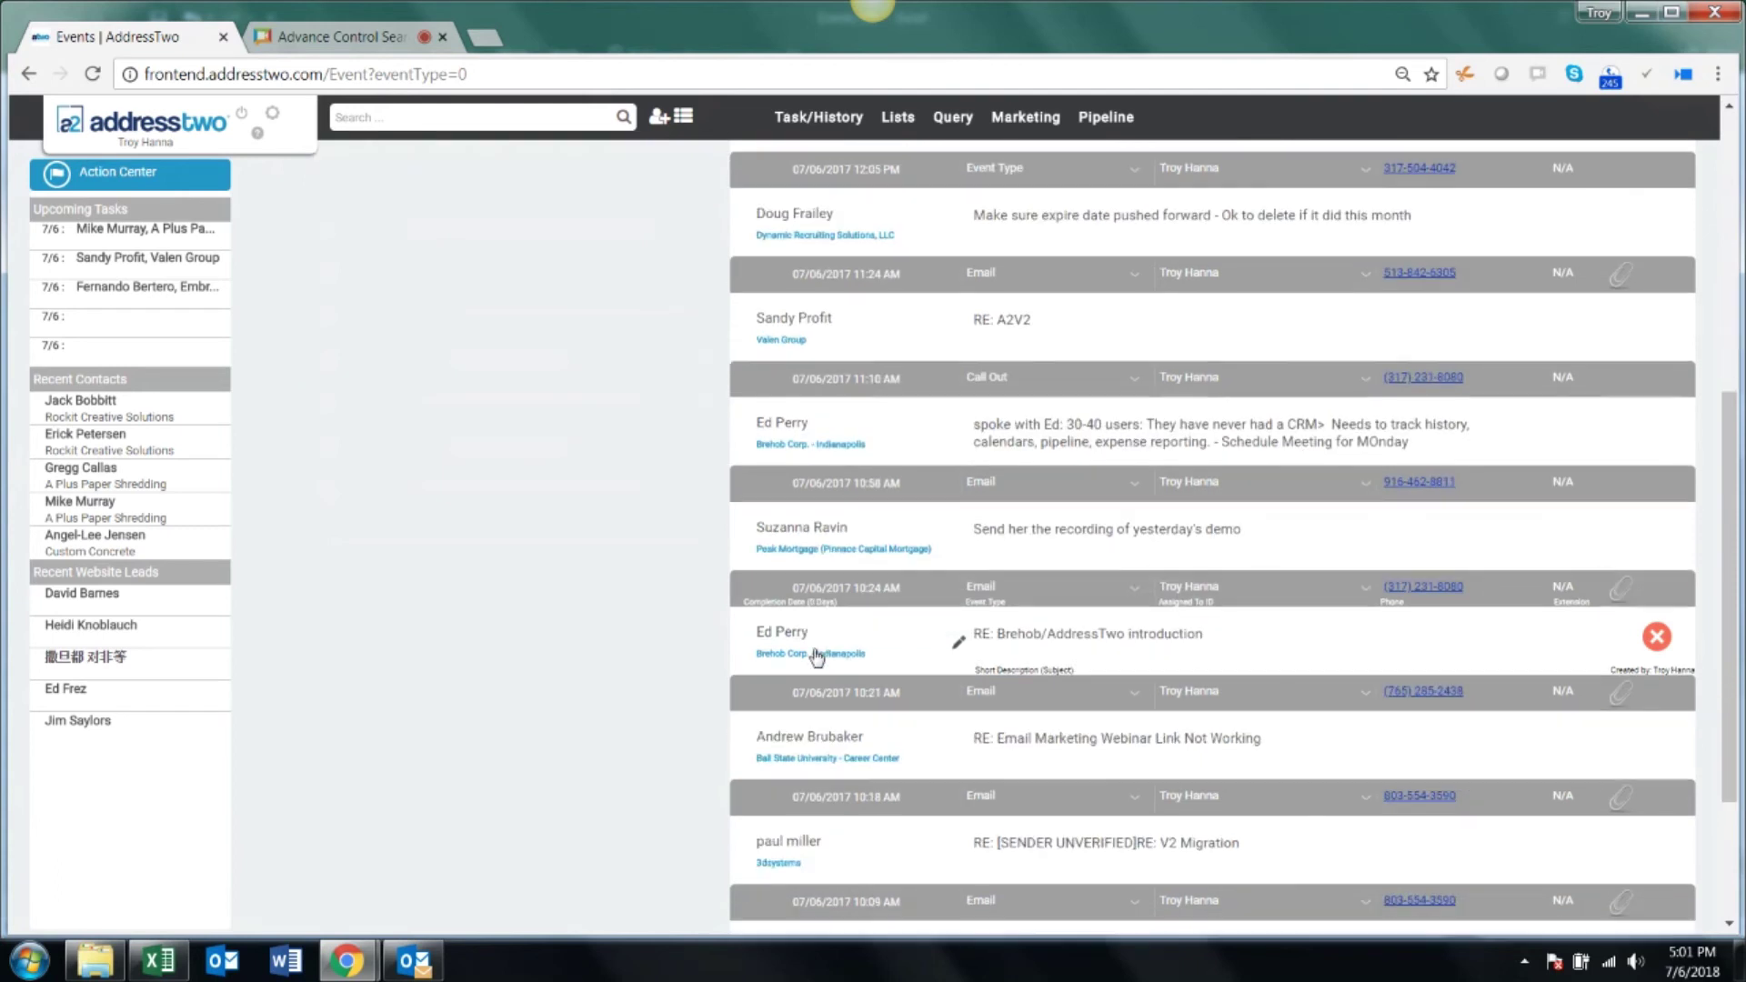
{"action": "scroll", "coordinate": [816, 622], "scroll_direction": "down", "scroll_amount": 2}
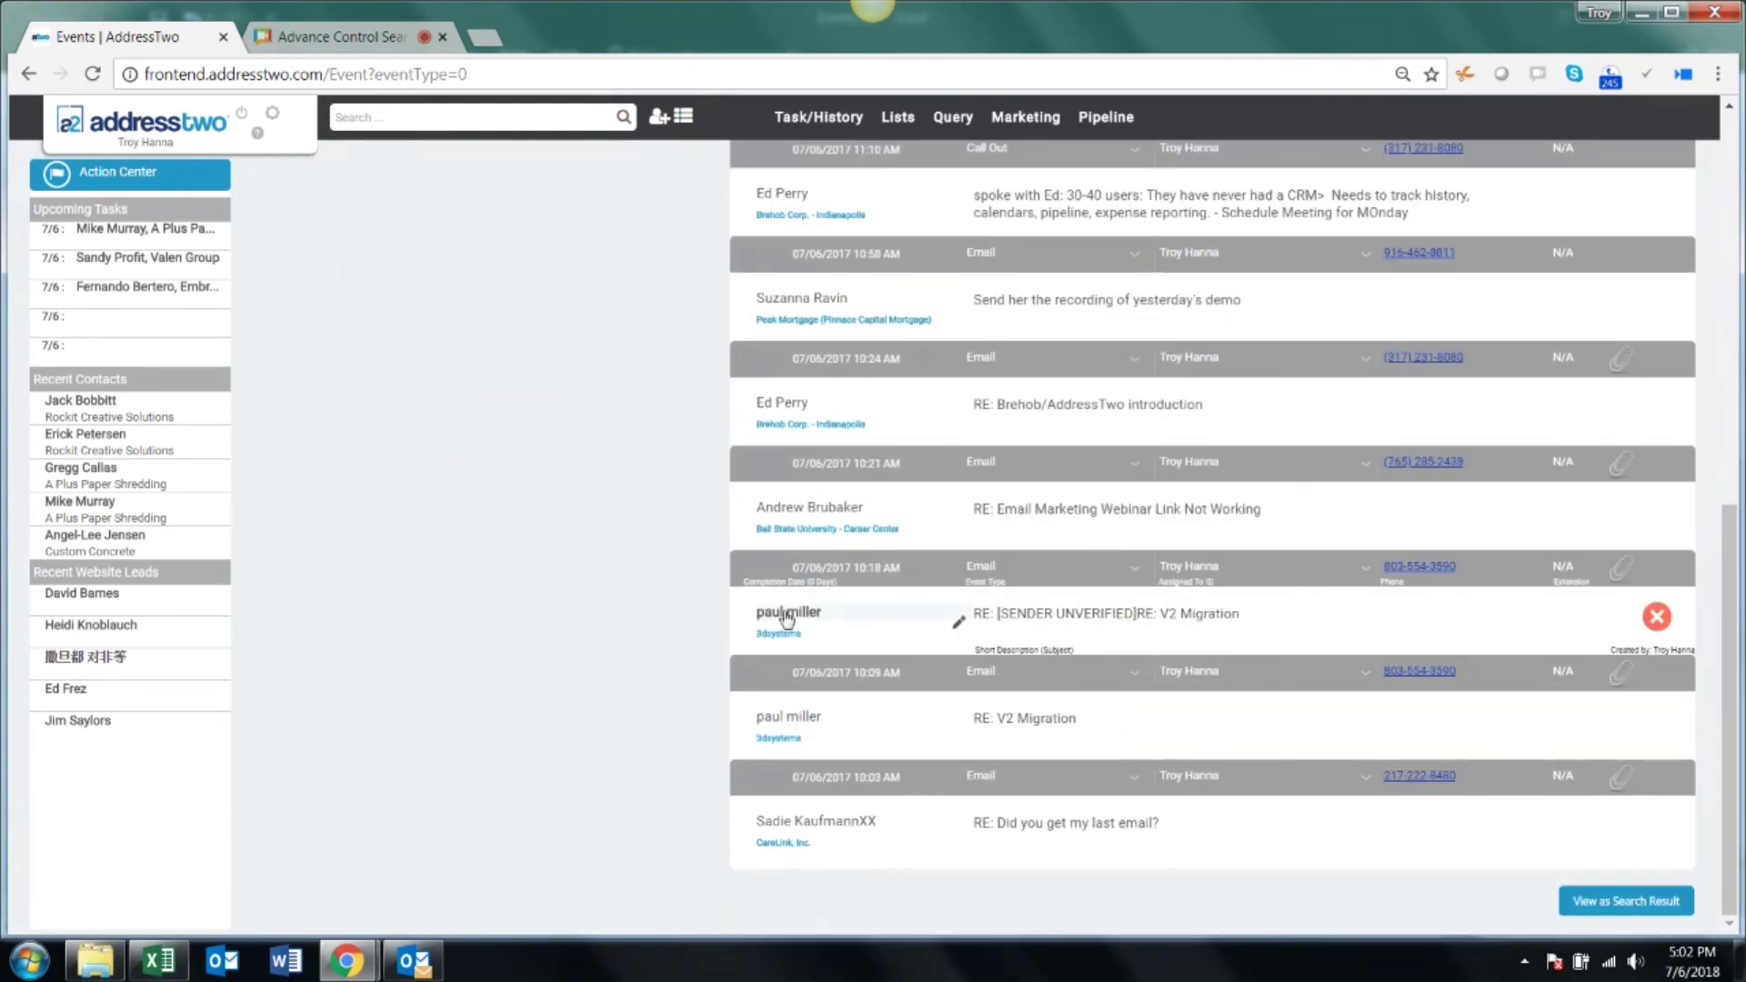
{"action": "scroll", "coordinate": [760, 591], "scroll_direction": "up", "scroll_amount": 7}
{"action": "scroll", "coordinate": [761, 591], "scroll_direction": "up", "scroll_amount": 1}
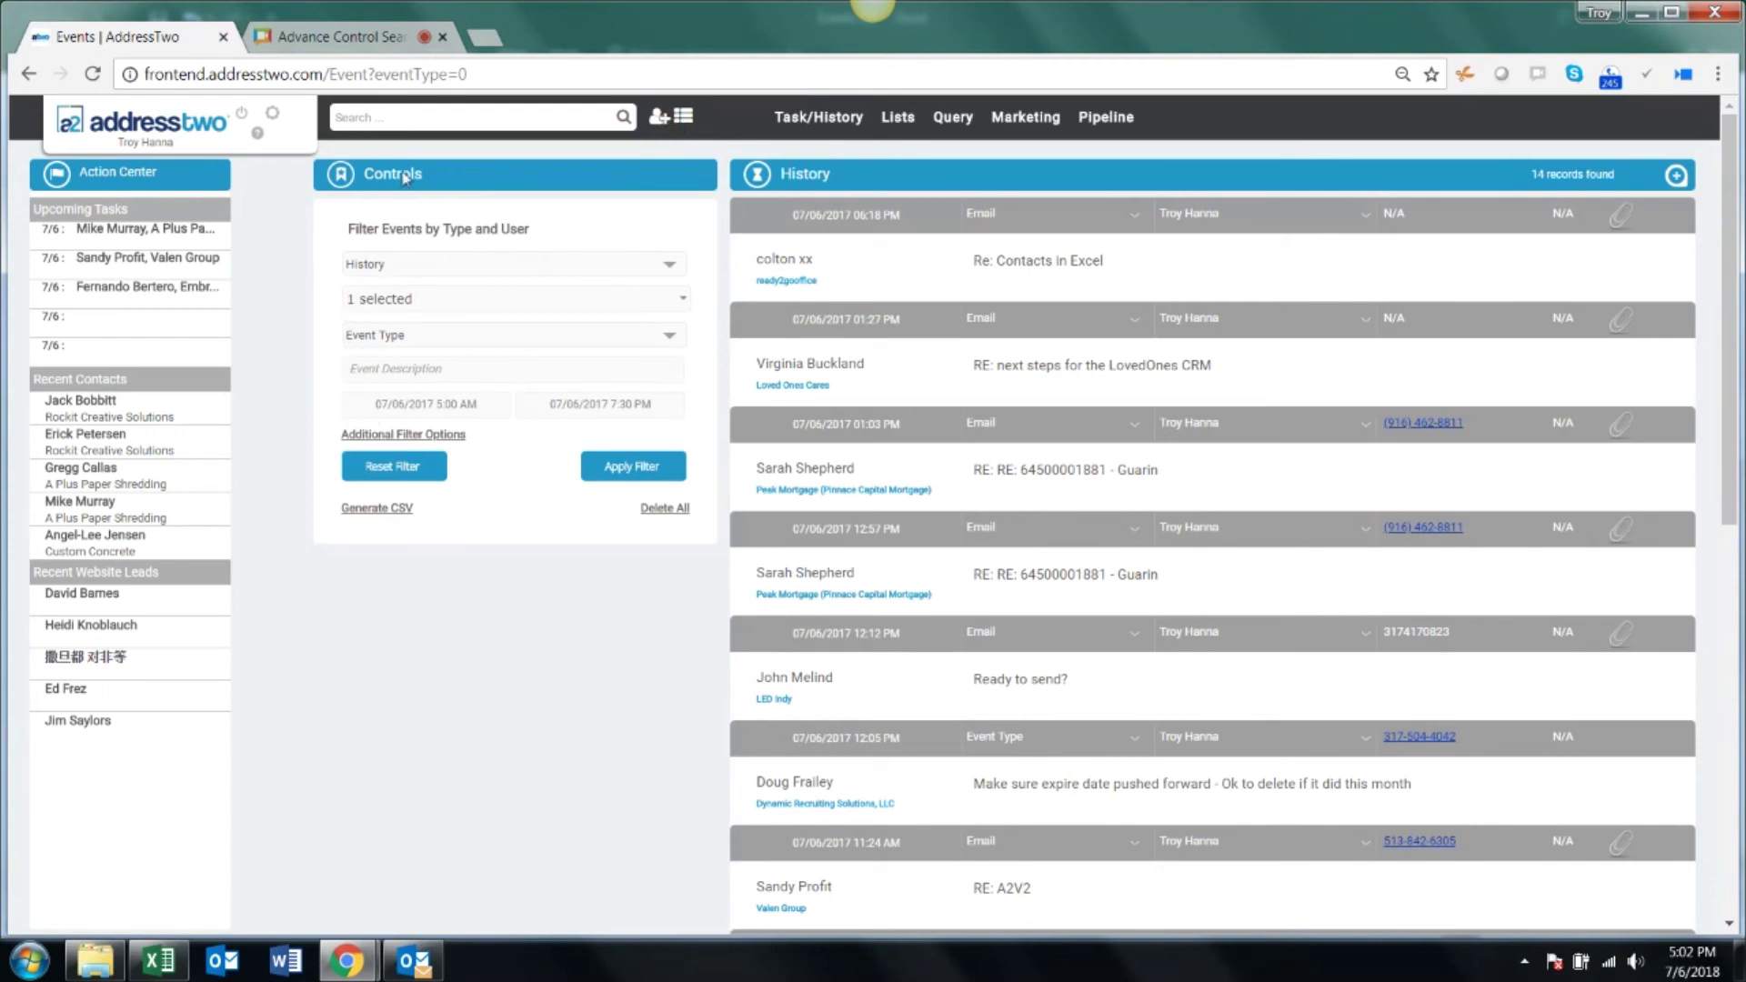
Step: Check the user list and expand the additional filter options to view the custom fields available for filtering history
{"action": "mouse_move", "coordinate": [850, 126]}
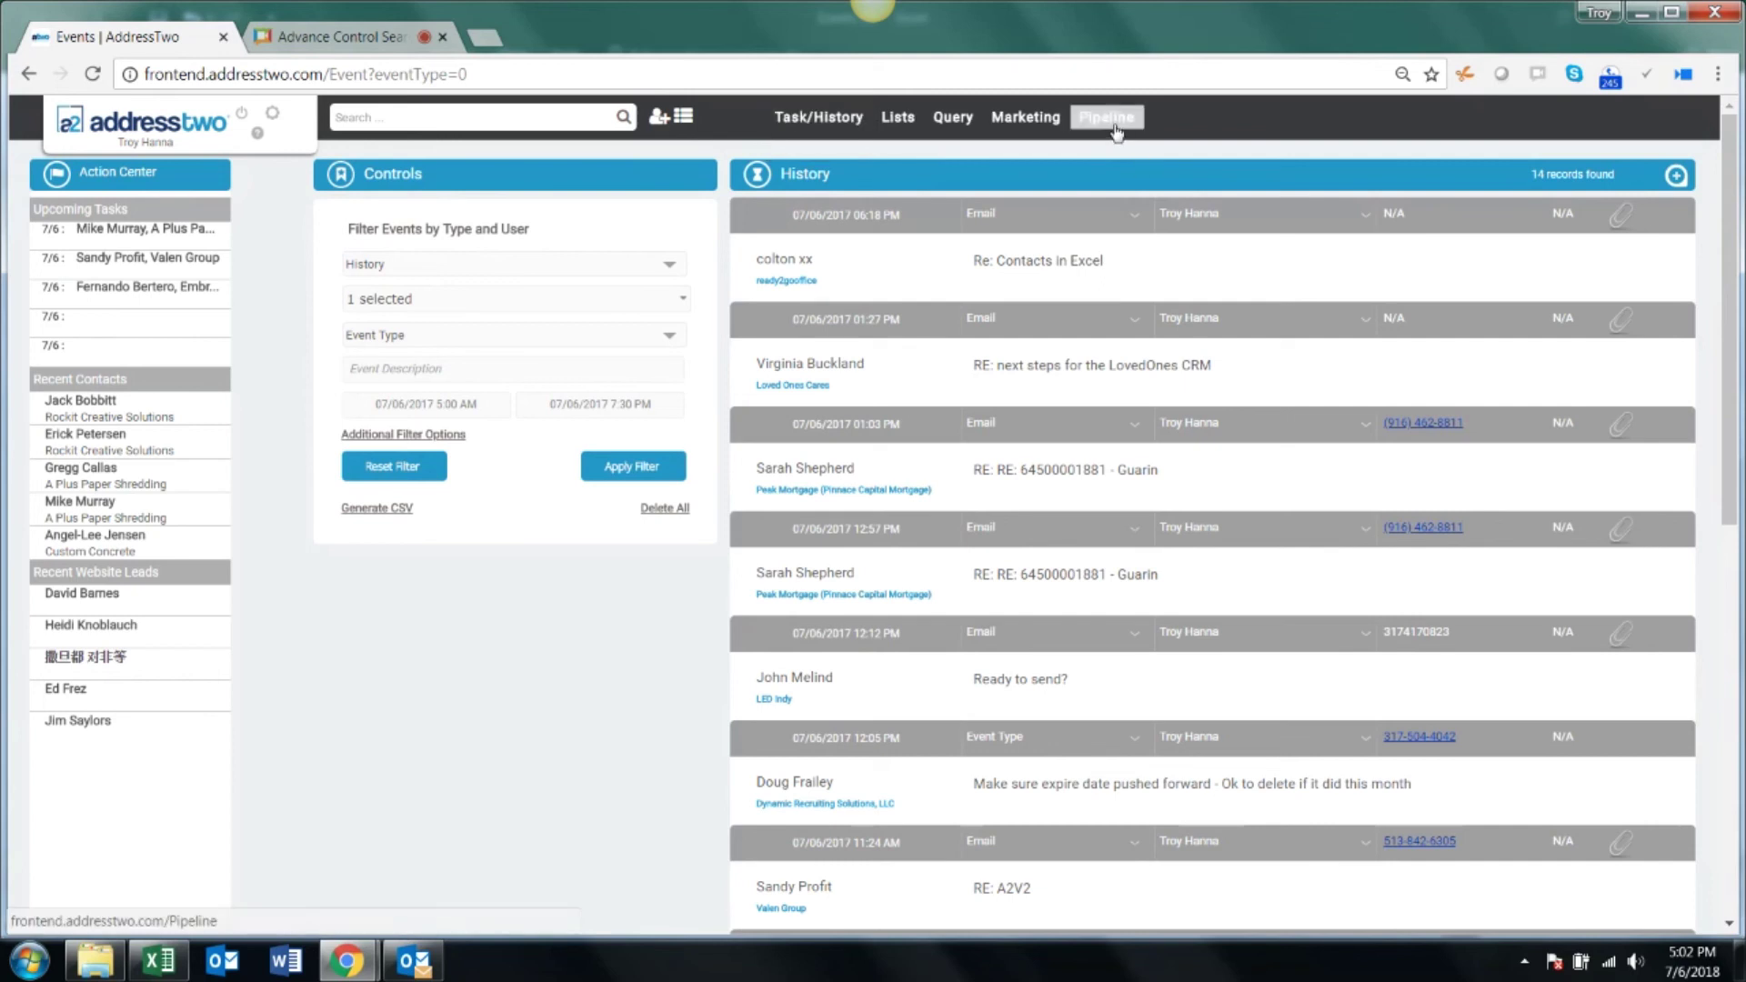
{"action": "left_click", "coordinate": [406, 303]}
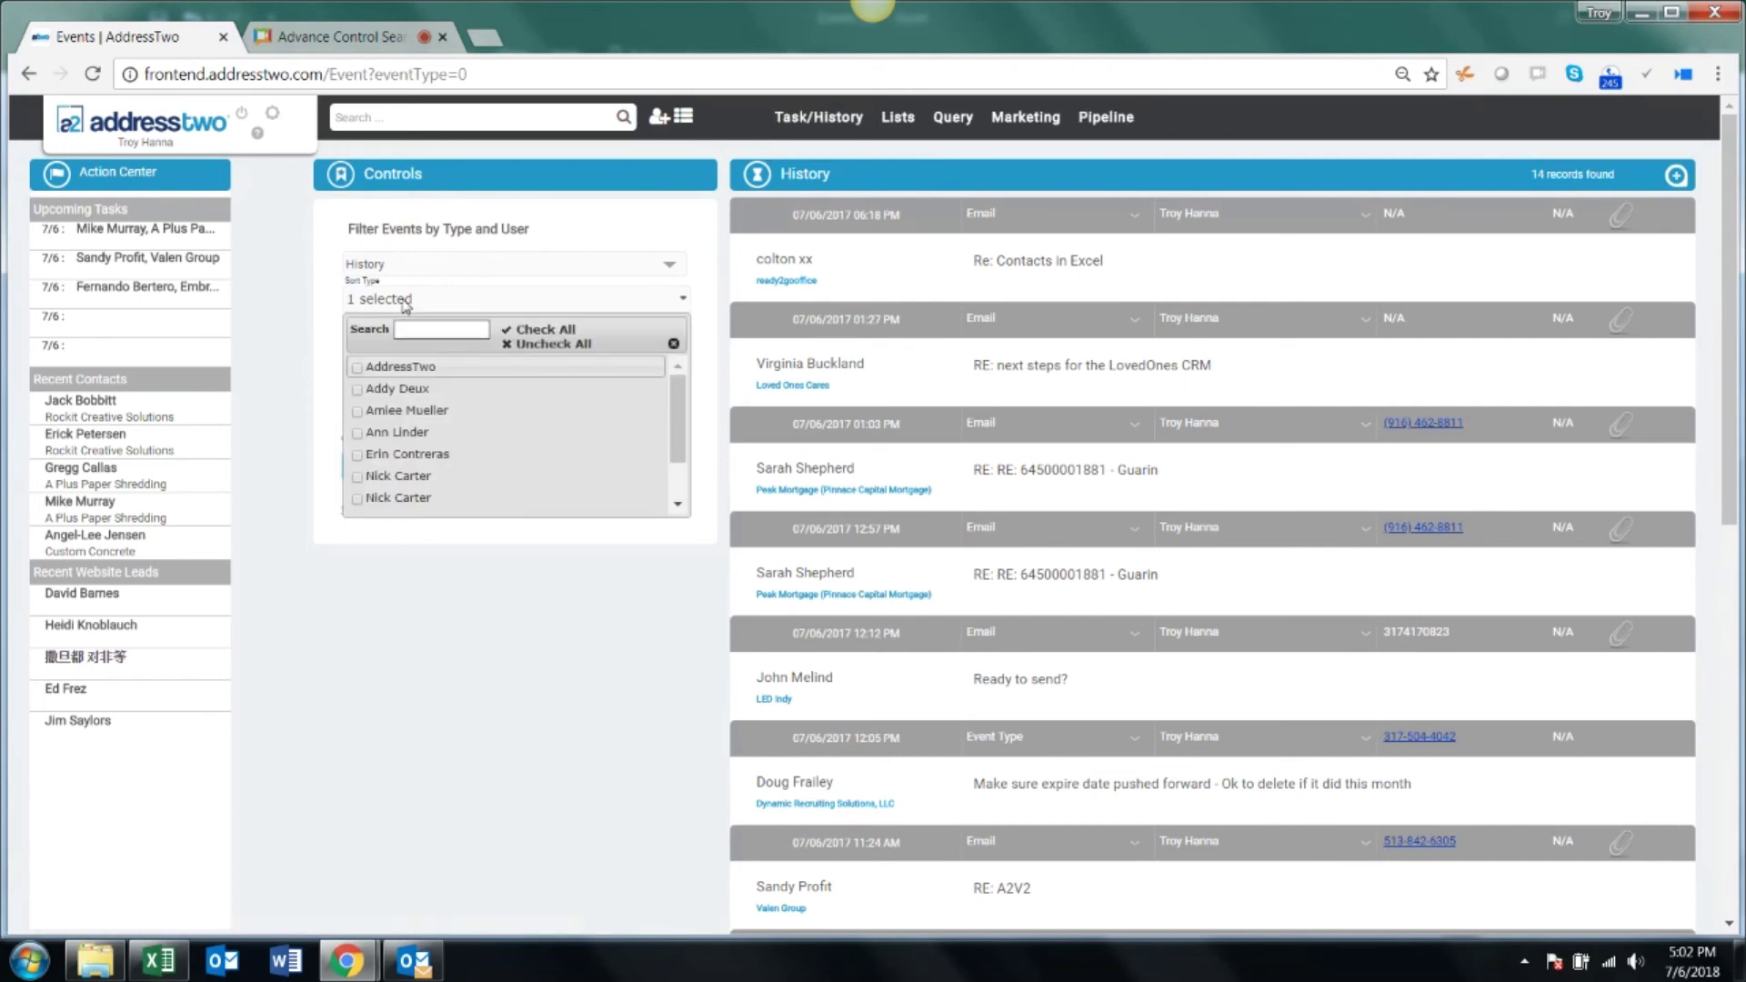
{"action": "left_click", "coordinate": [405, 303]}
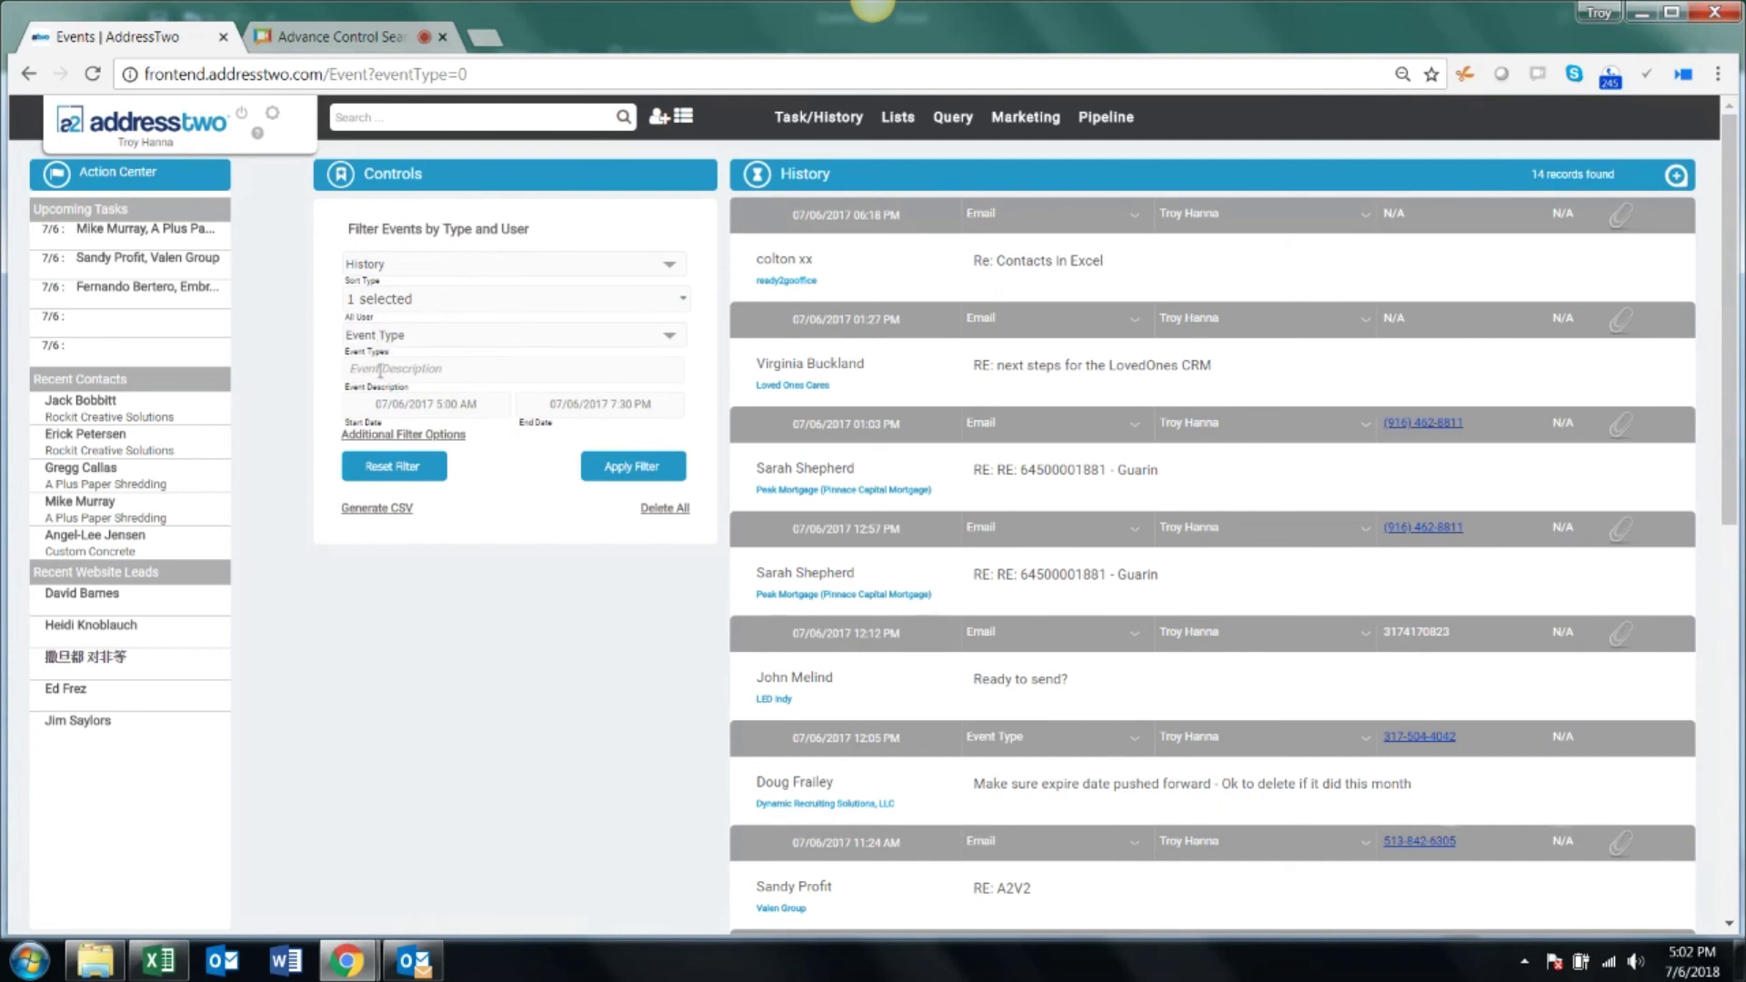
{"action": "left_click", "coordinate": [380, 436]}
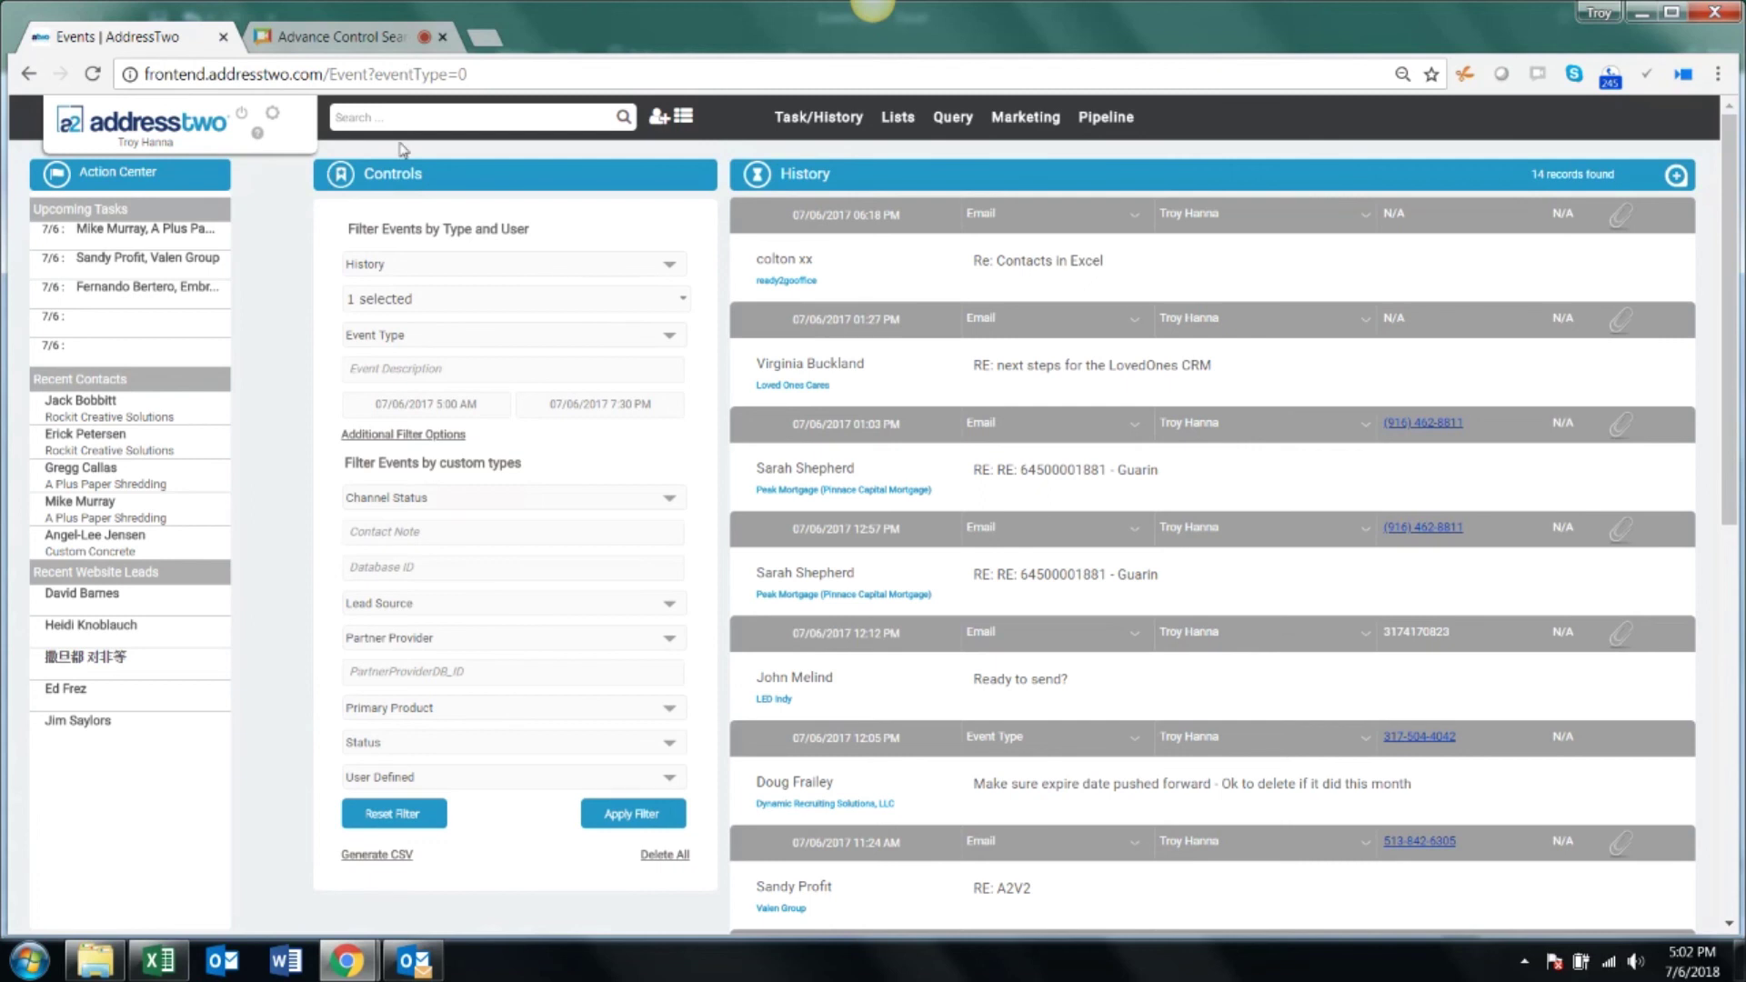
{"action": "left_click", "coordinate": [374, 50]}
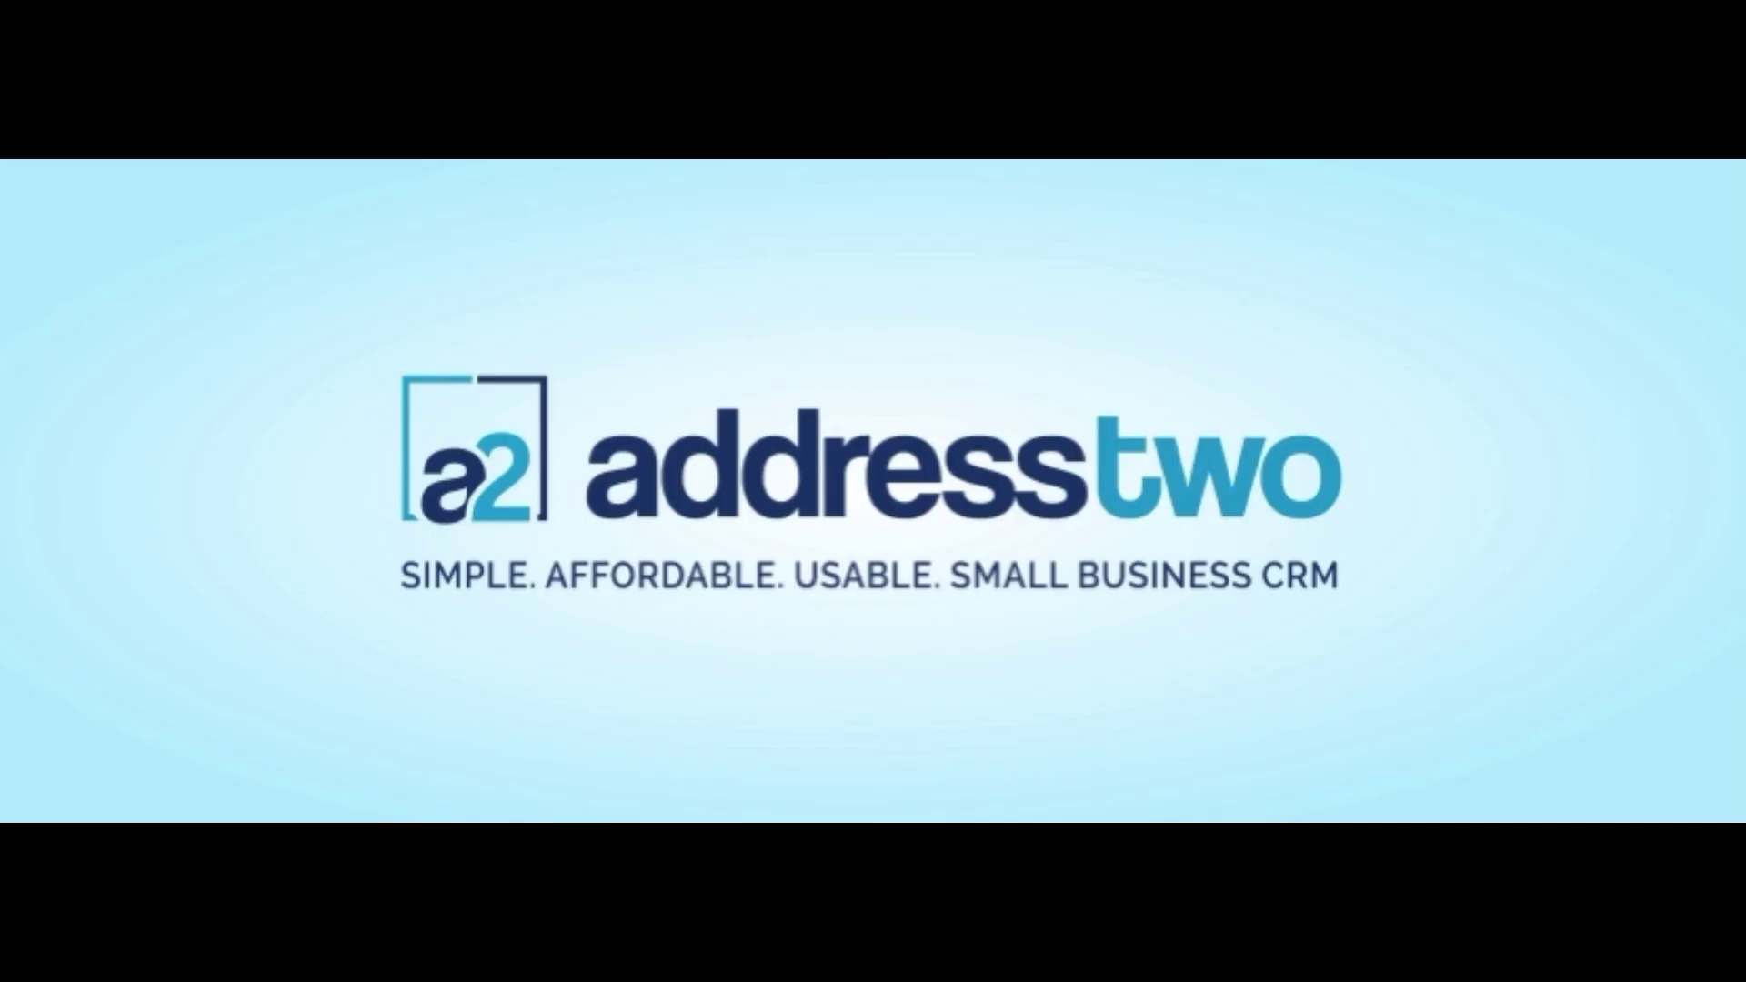